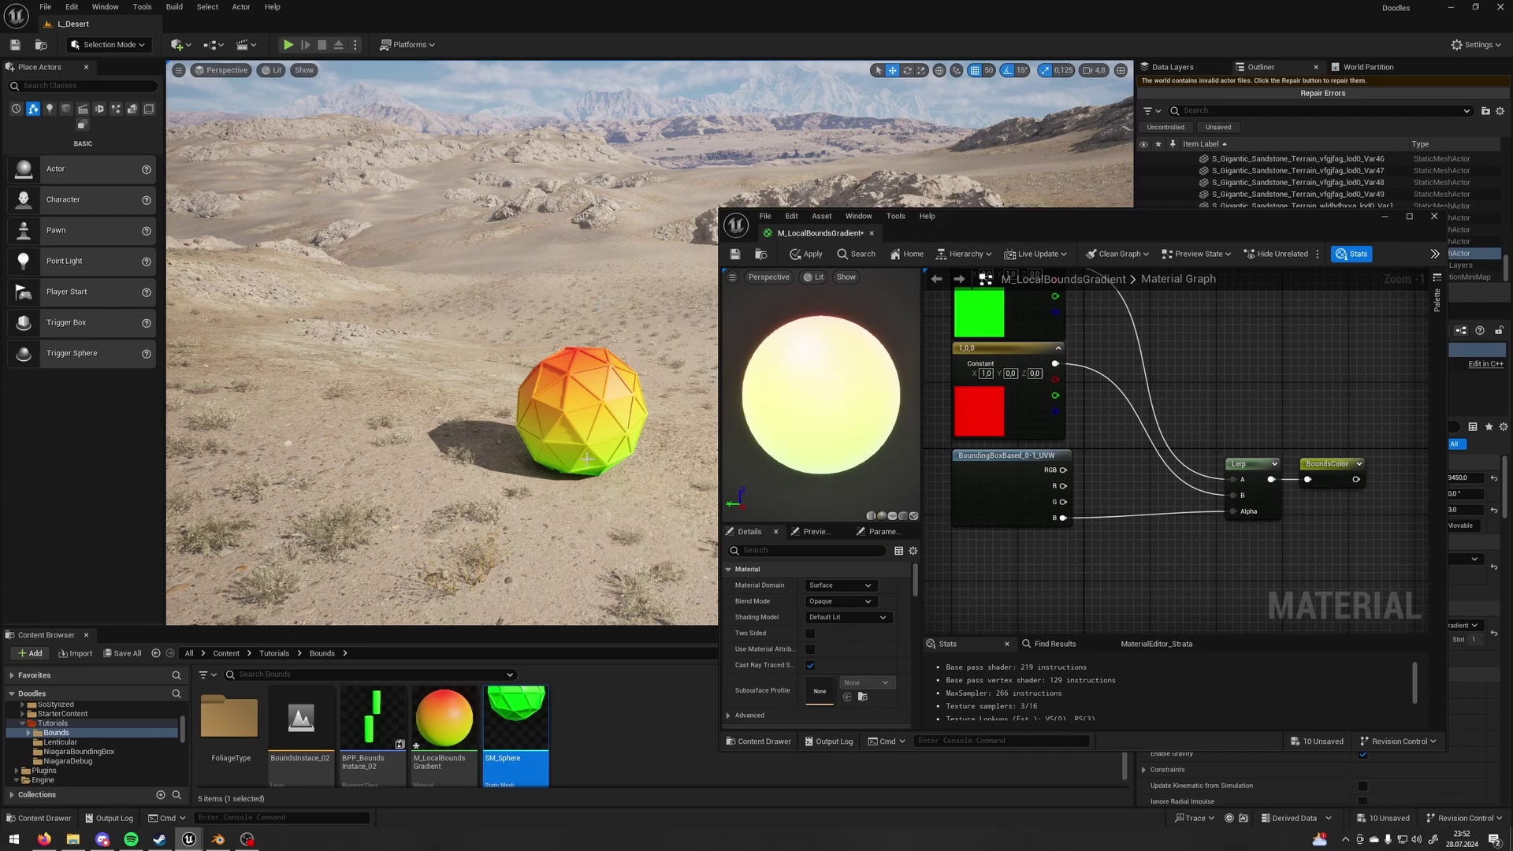
Move the BoundingBoxBased_0-1_UVW node slightly up, closer to the red 1,0,0 constant in the material graph.
scroll(1038, 504, up, 1)
click(993, 505)
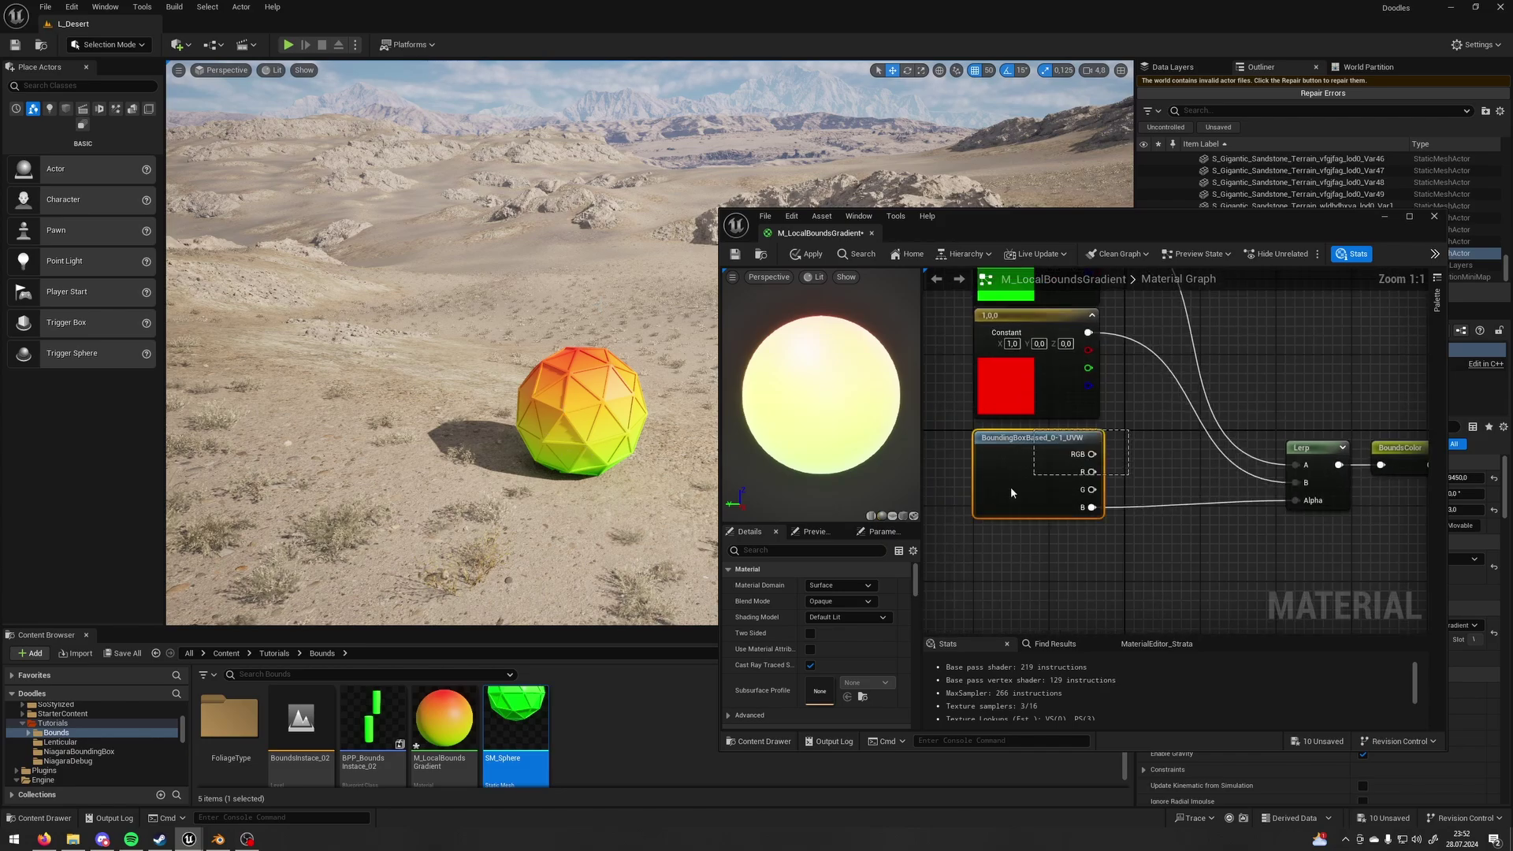
drag(990, 503, 990, 493)
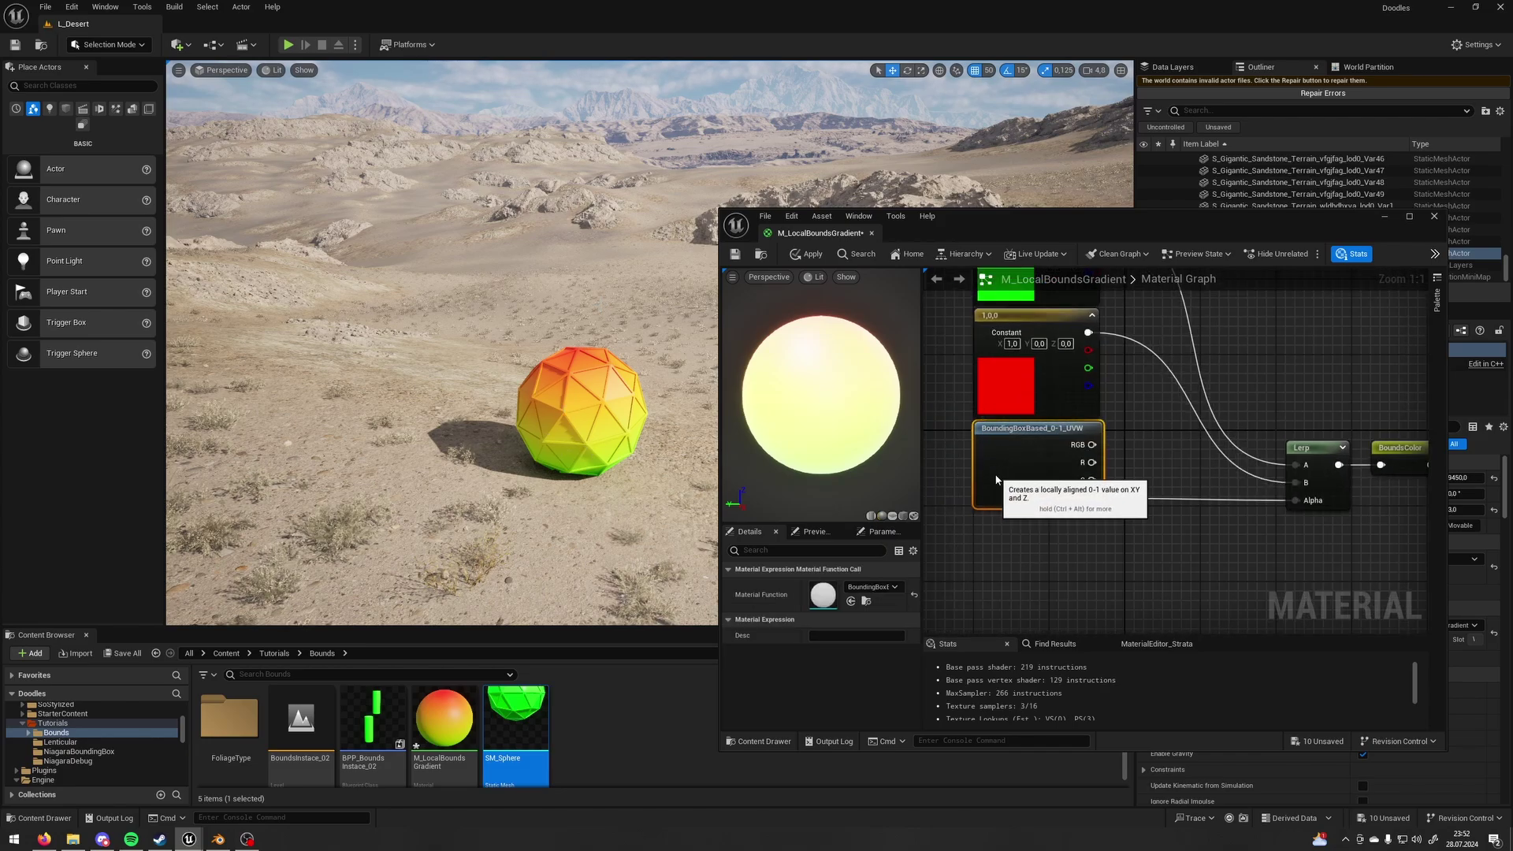
click(1196, 524)
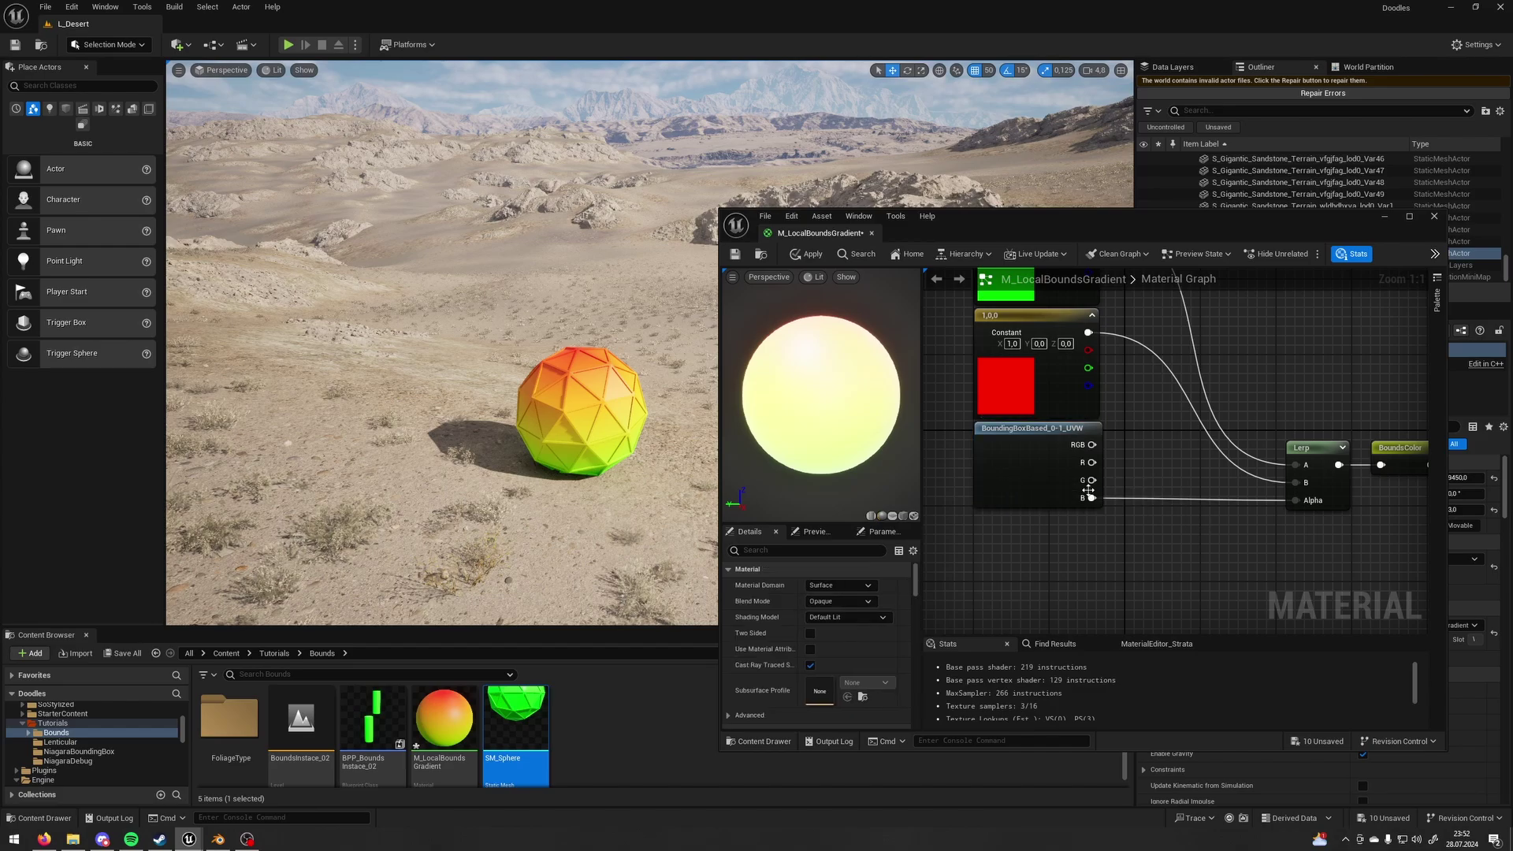
Place another SM_Sphere instance on the desert ground beside the large gradient sphere.
key(d)
right_drag(600, 410, 504, 406)
drag(510, 718, 622, 479)
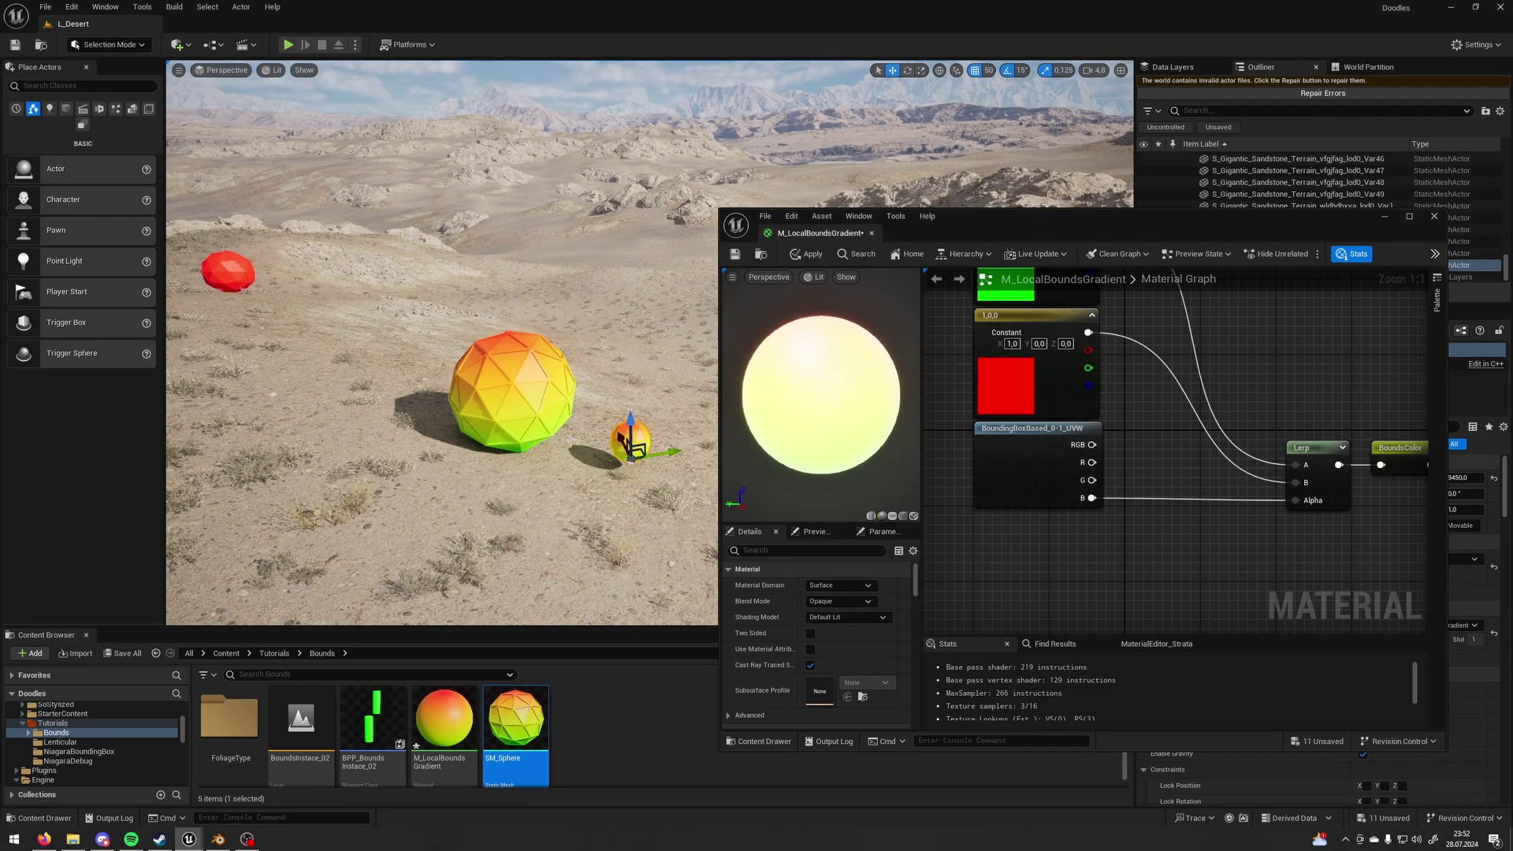
right_drag(622, 479, 514, 384)
key(s)
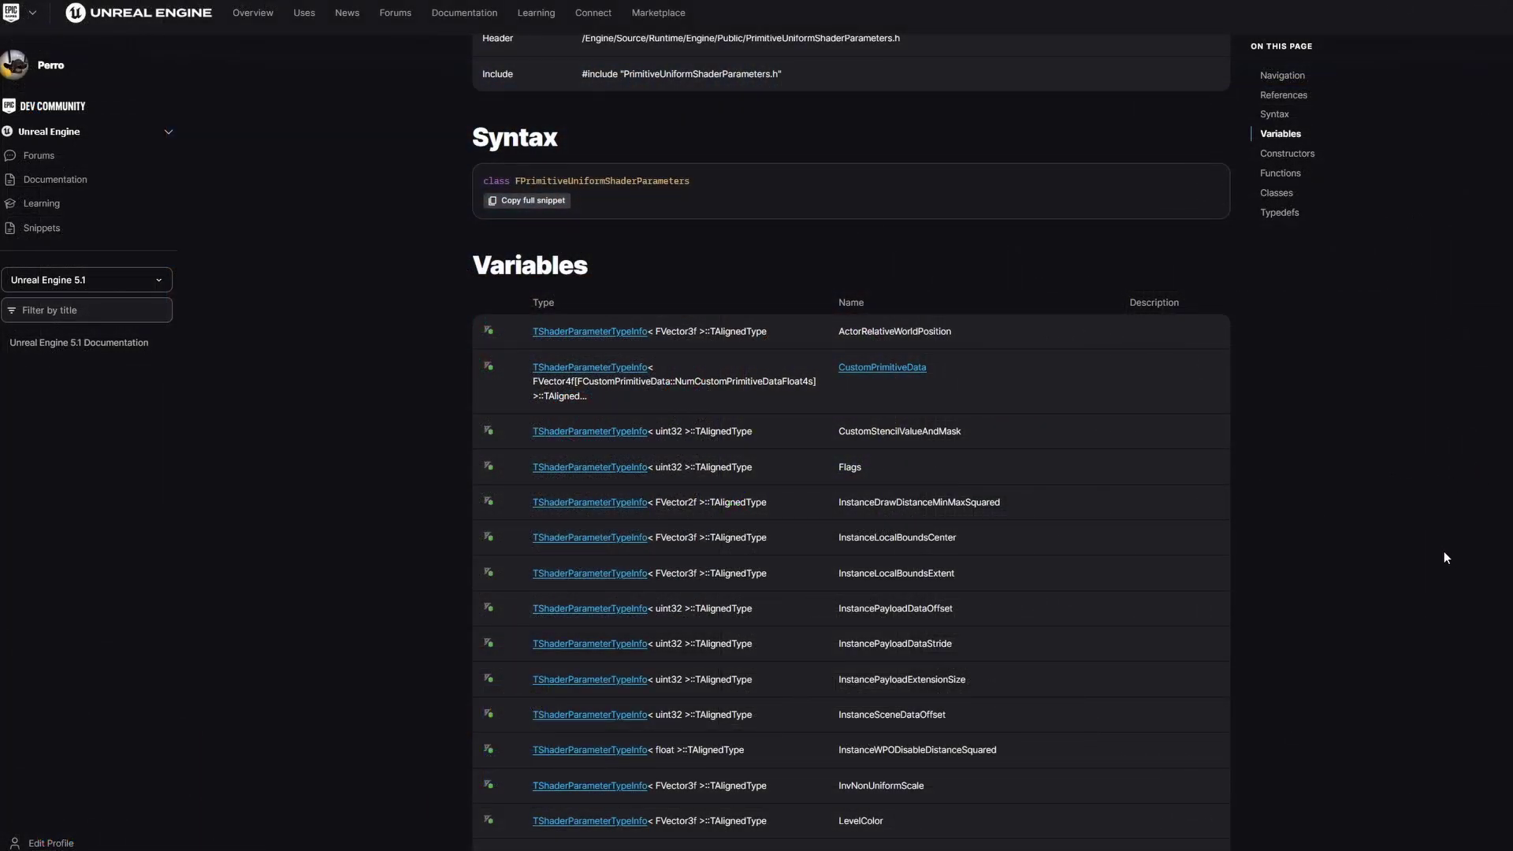
Switch to the Unreal Engine documentation and examine the variables of FPrimitiveUniformShaderParameters, especially the instance local bounds entries.
scroll(1445, 557, down, 3)
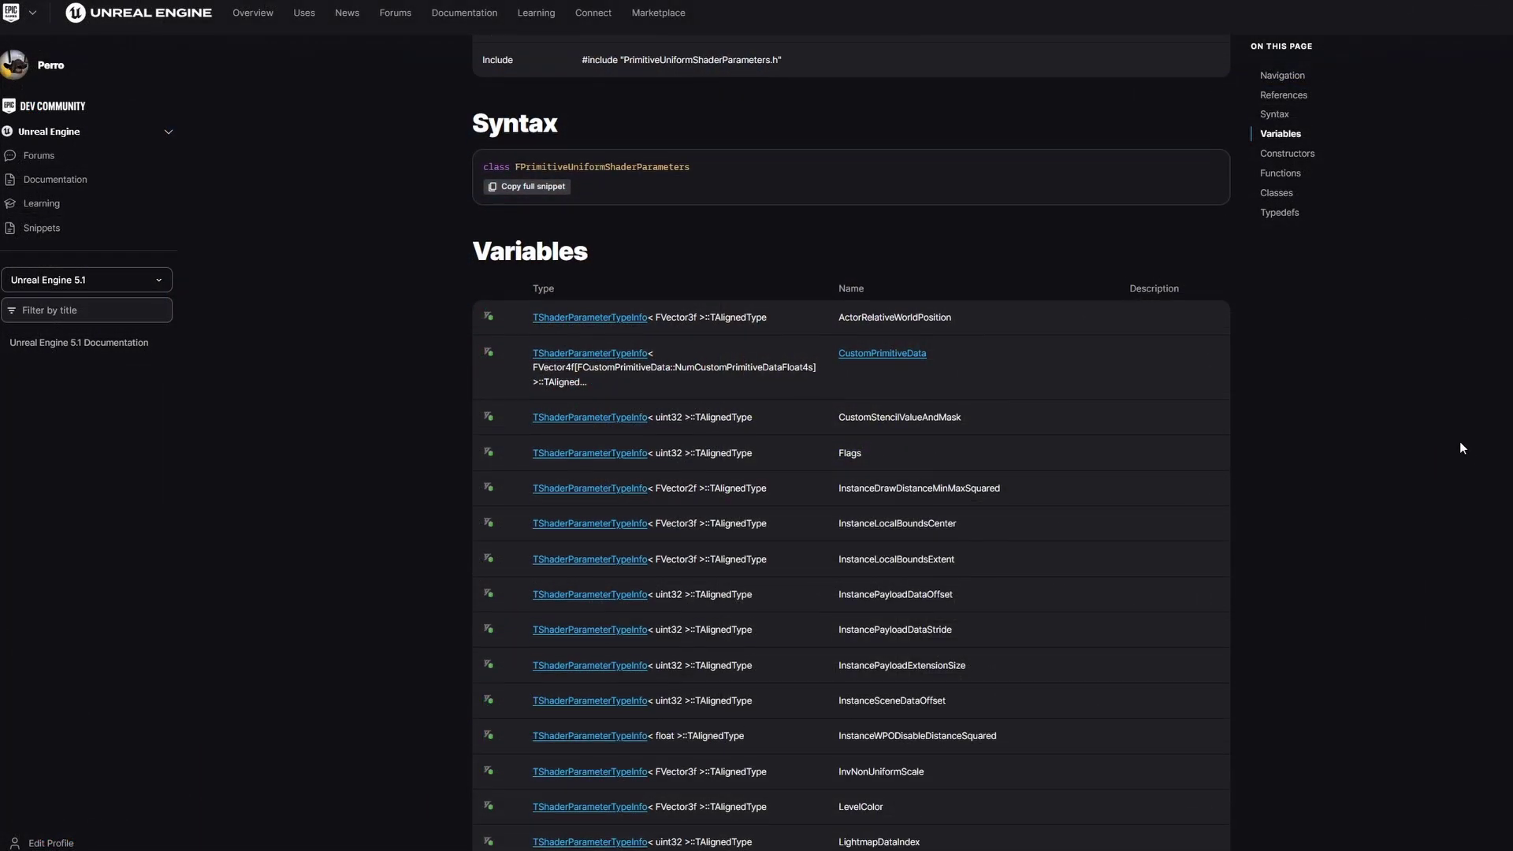
scroll(1422, 448, up, 1)
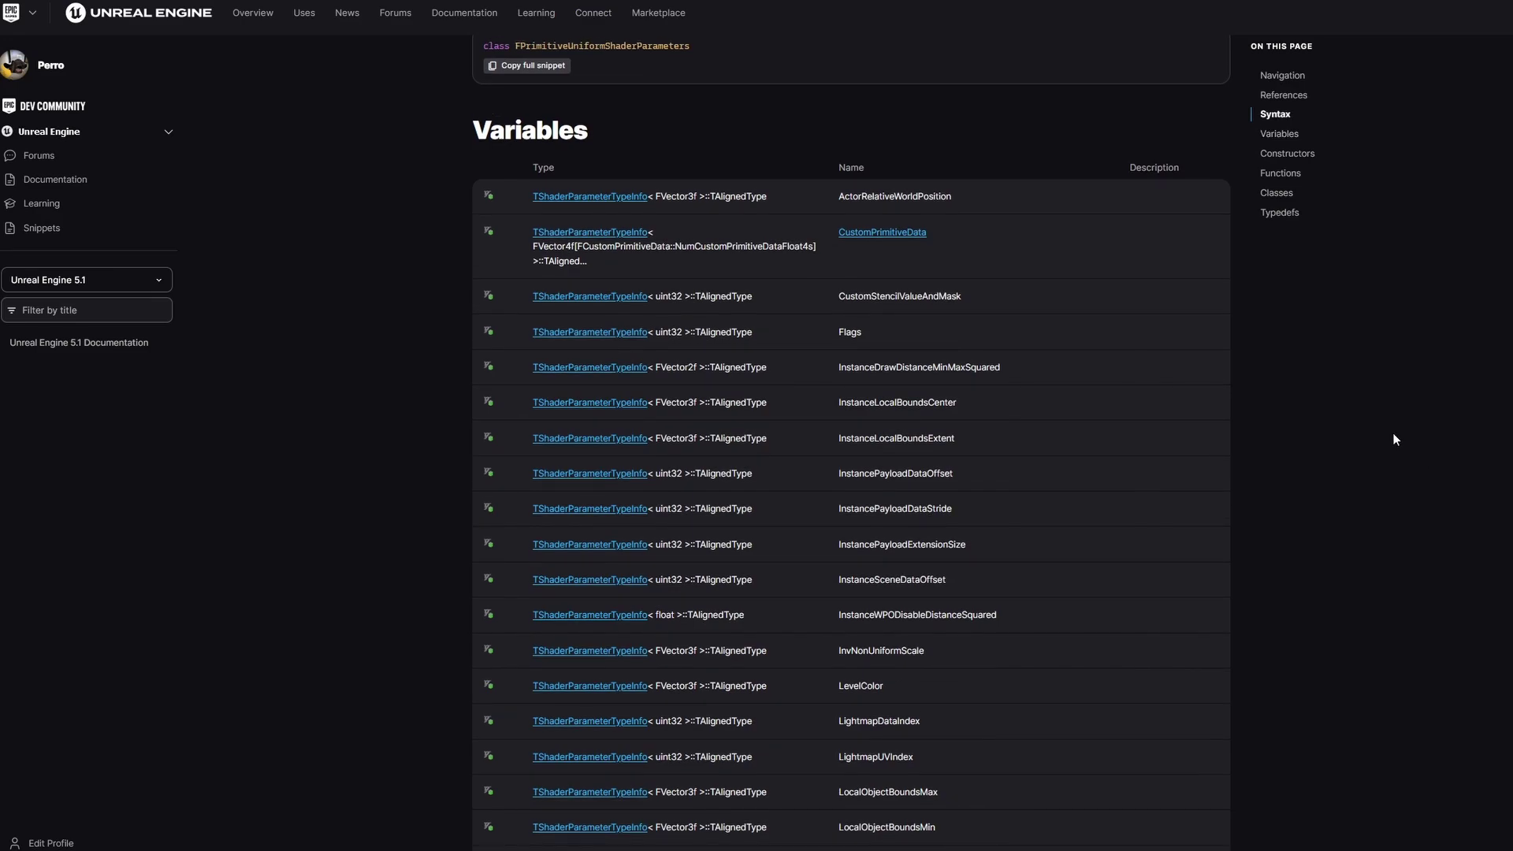
scroll(1379, 416, up, 1)
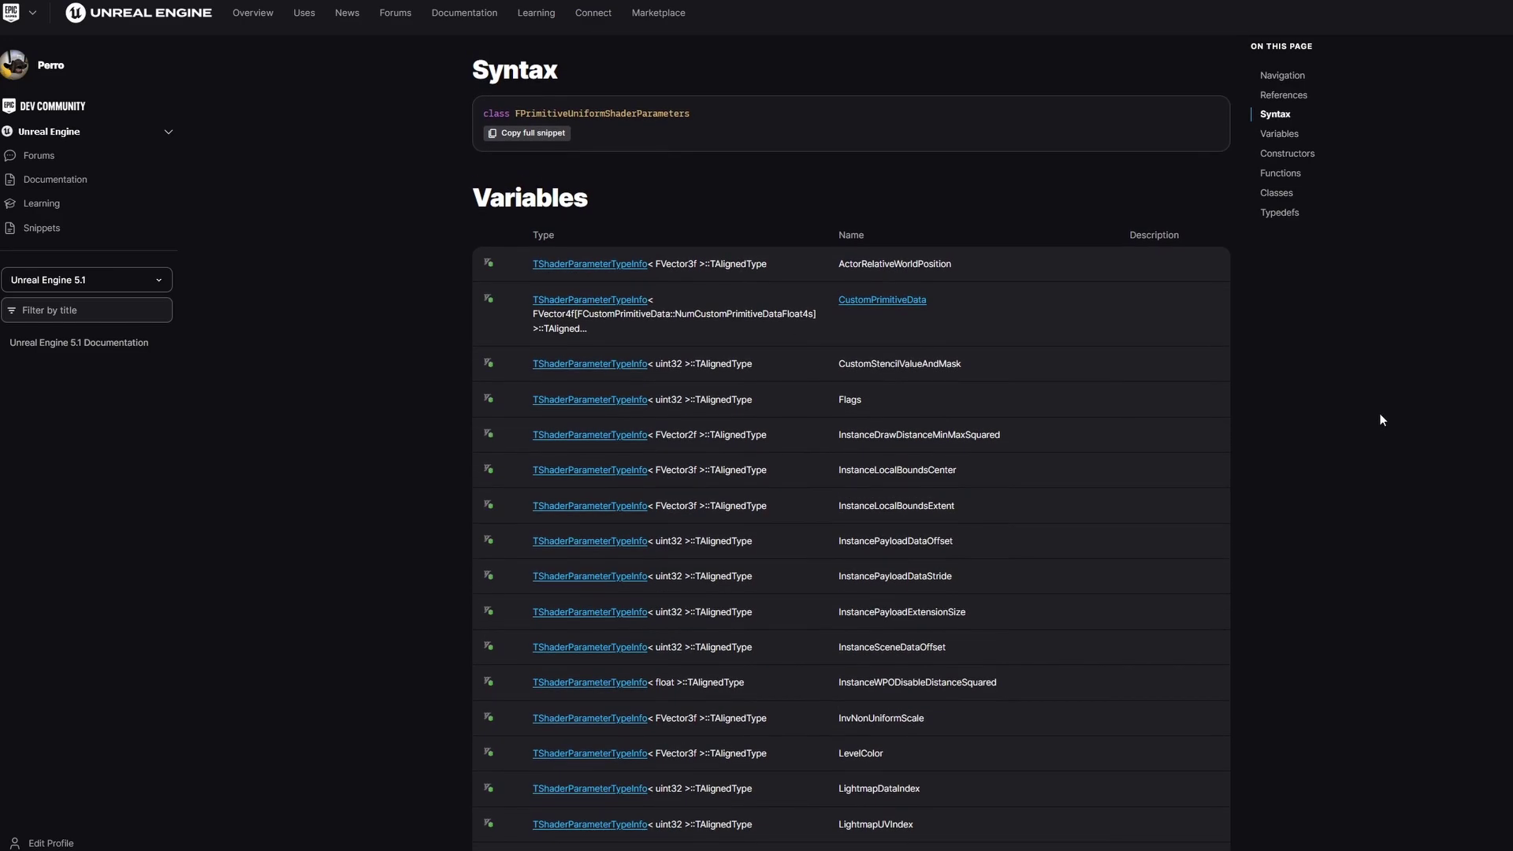
scroll(1332, 414, up, 3)
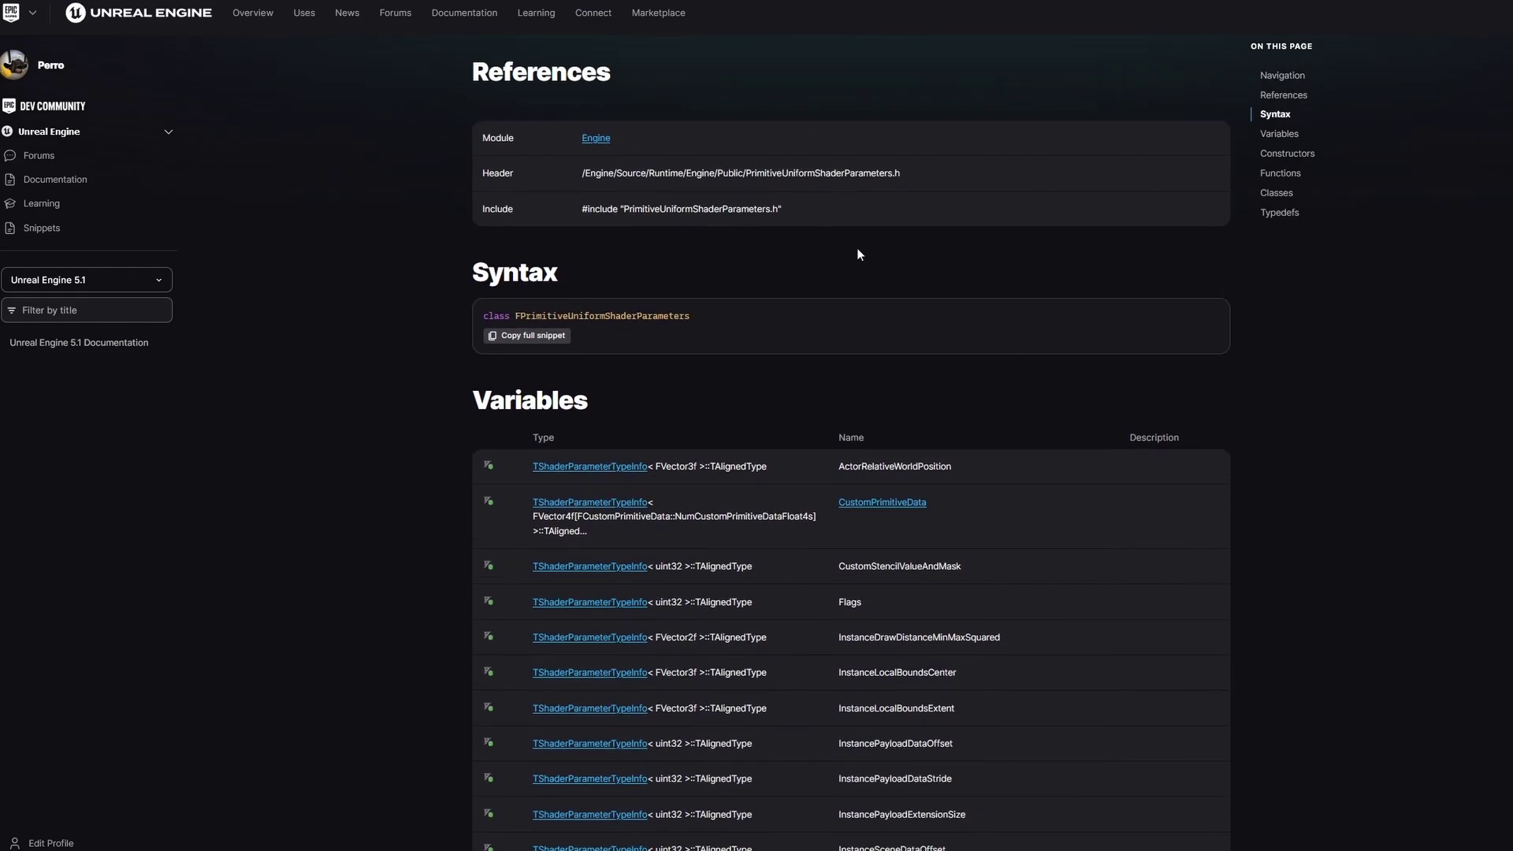
scroll(825, 246, up, 3)
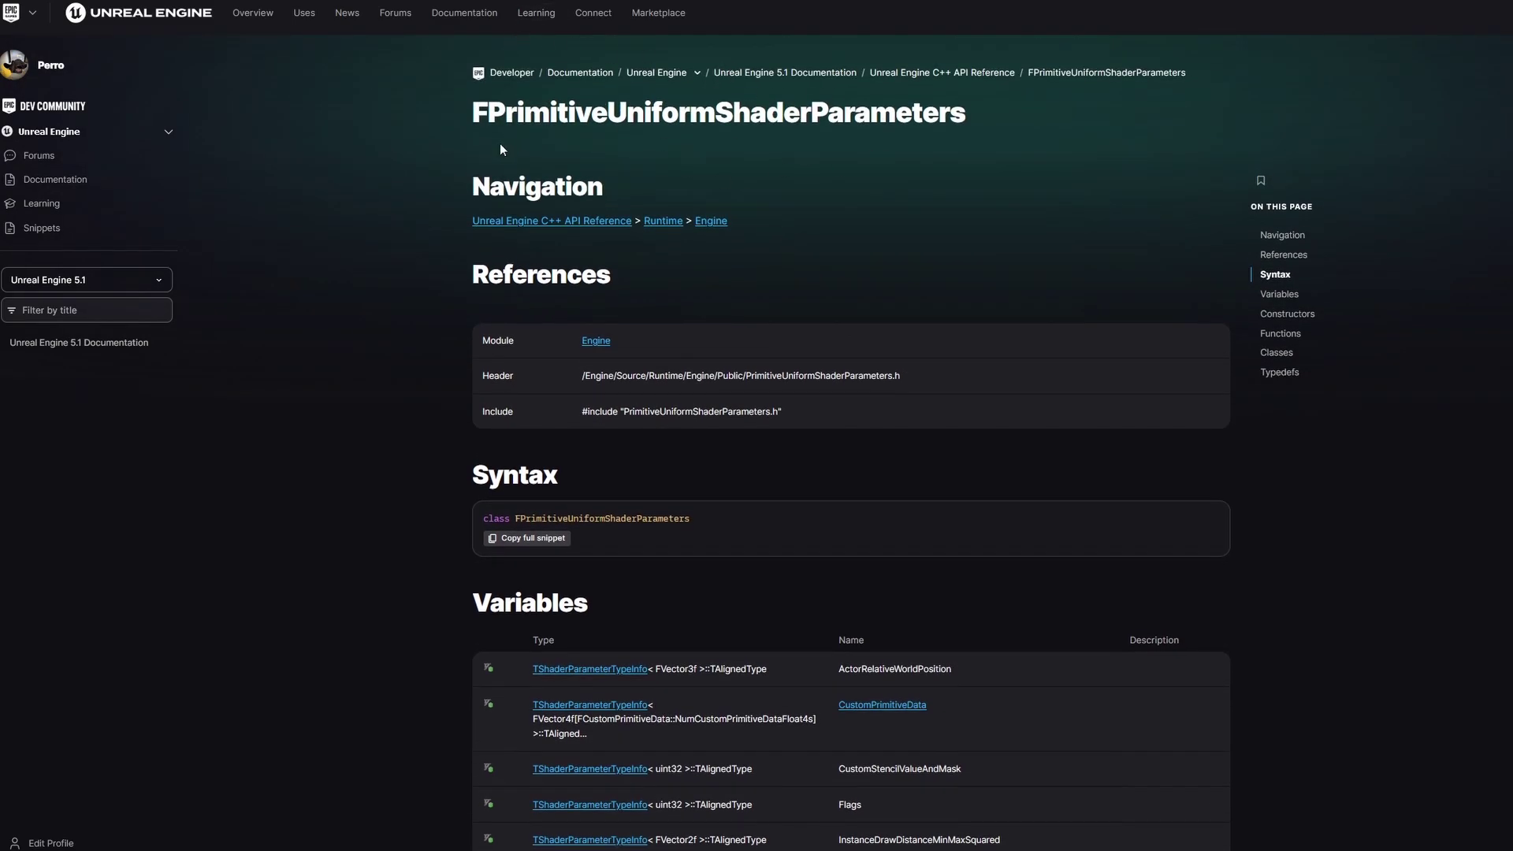
scroll(740, 234, down, 6)
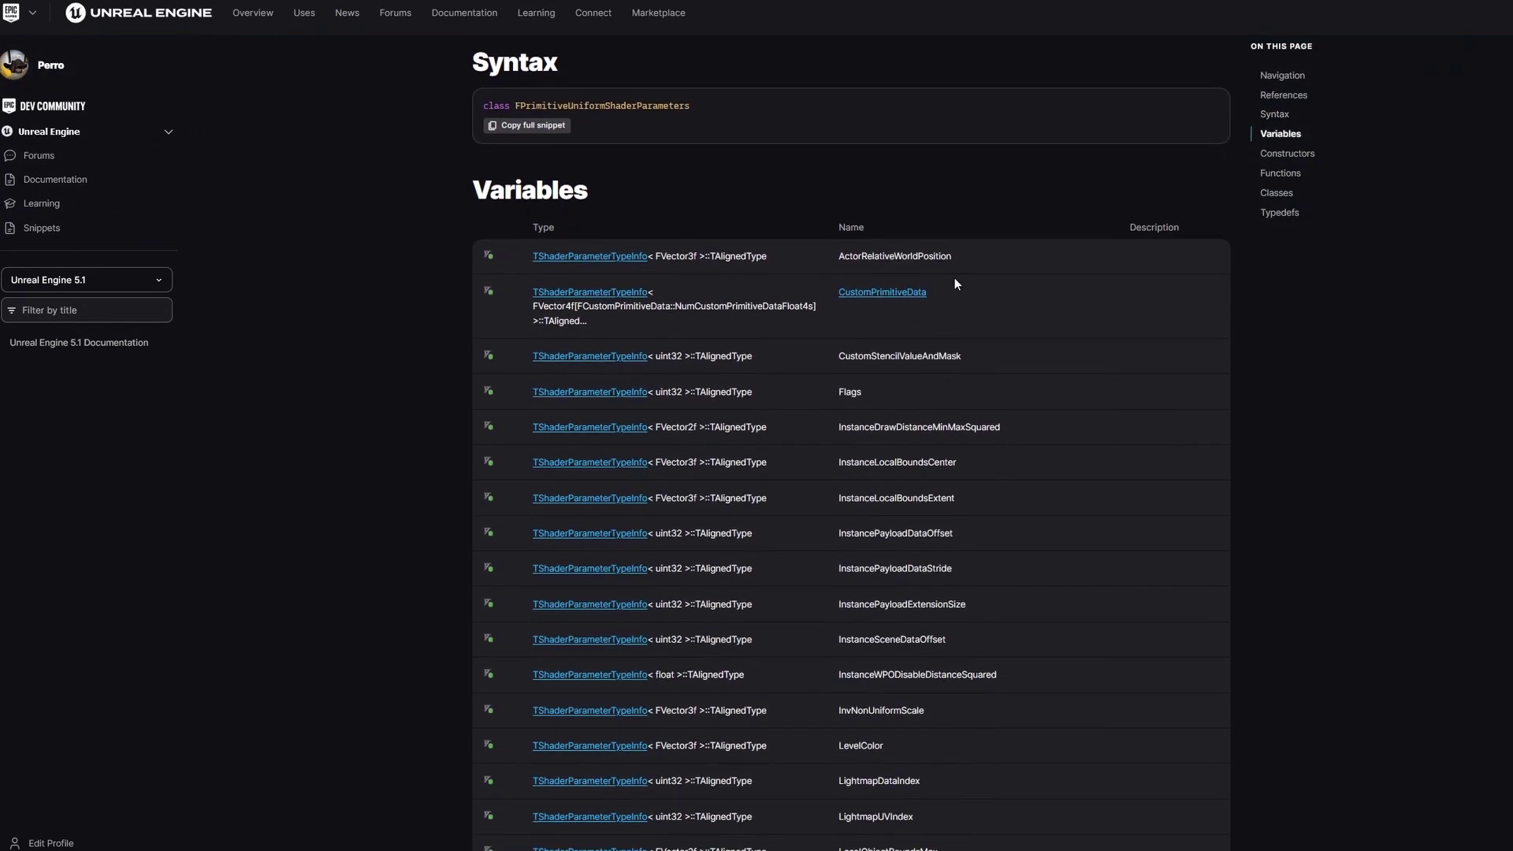
scroll(946, 343, down, 4)
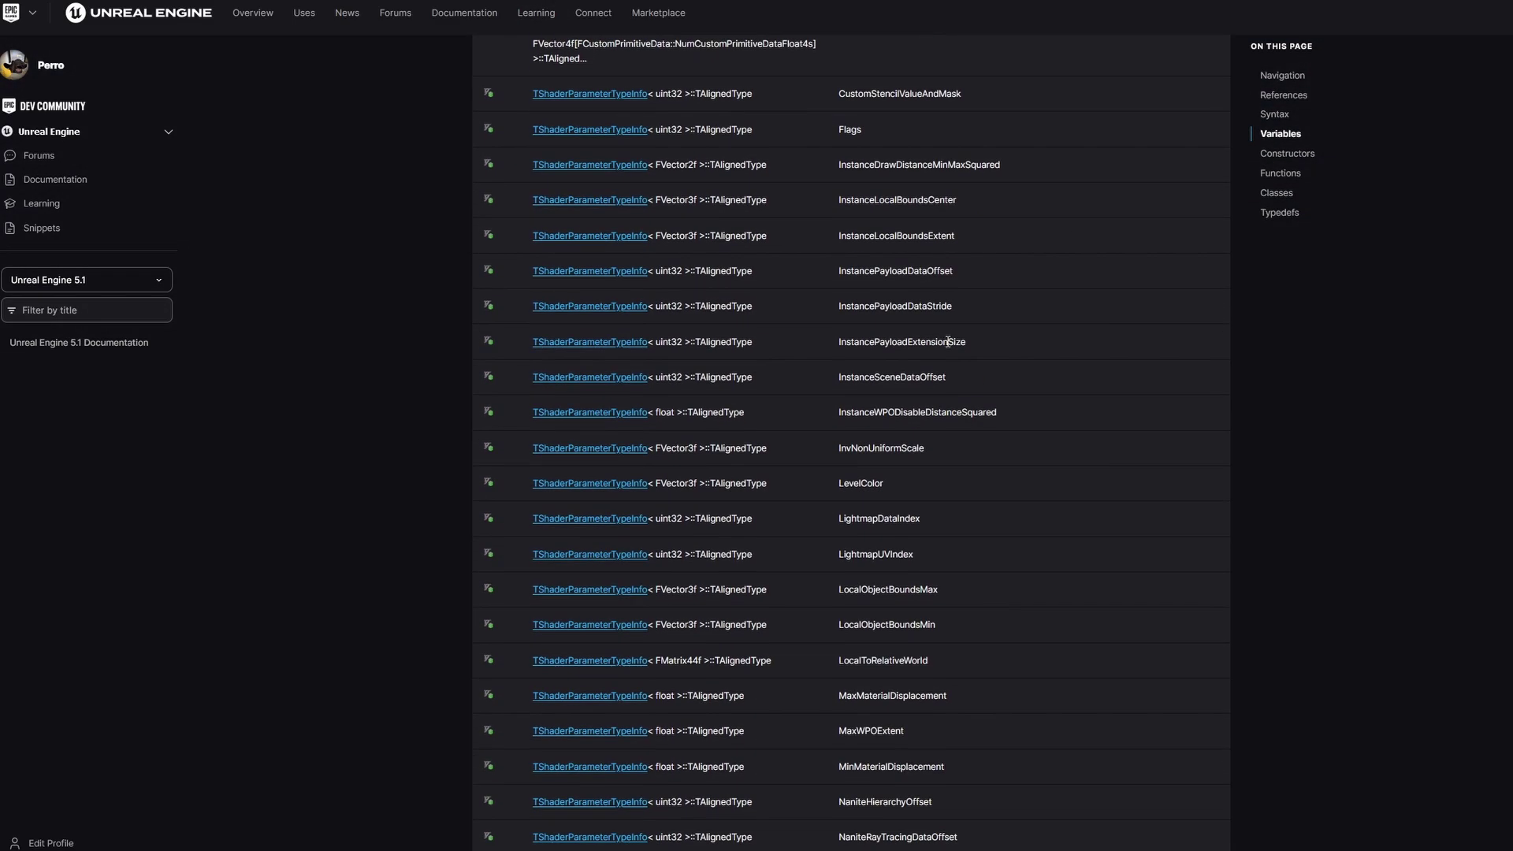
scroll(949, 342, up, 3)
drag(982, 439, 505, 396)
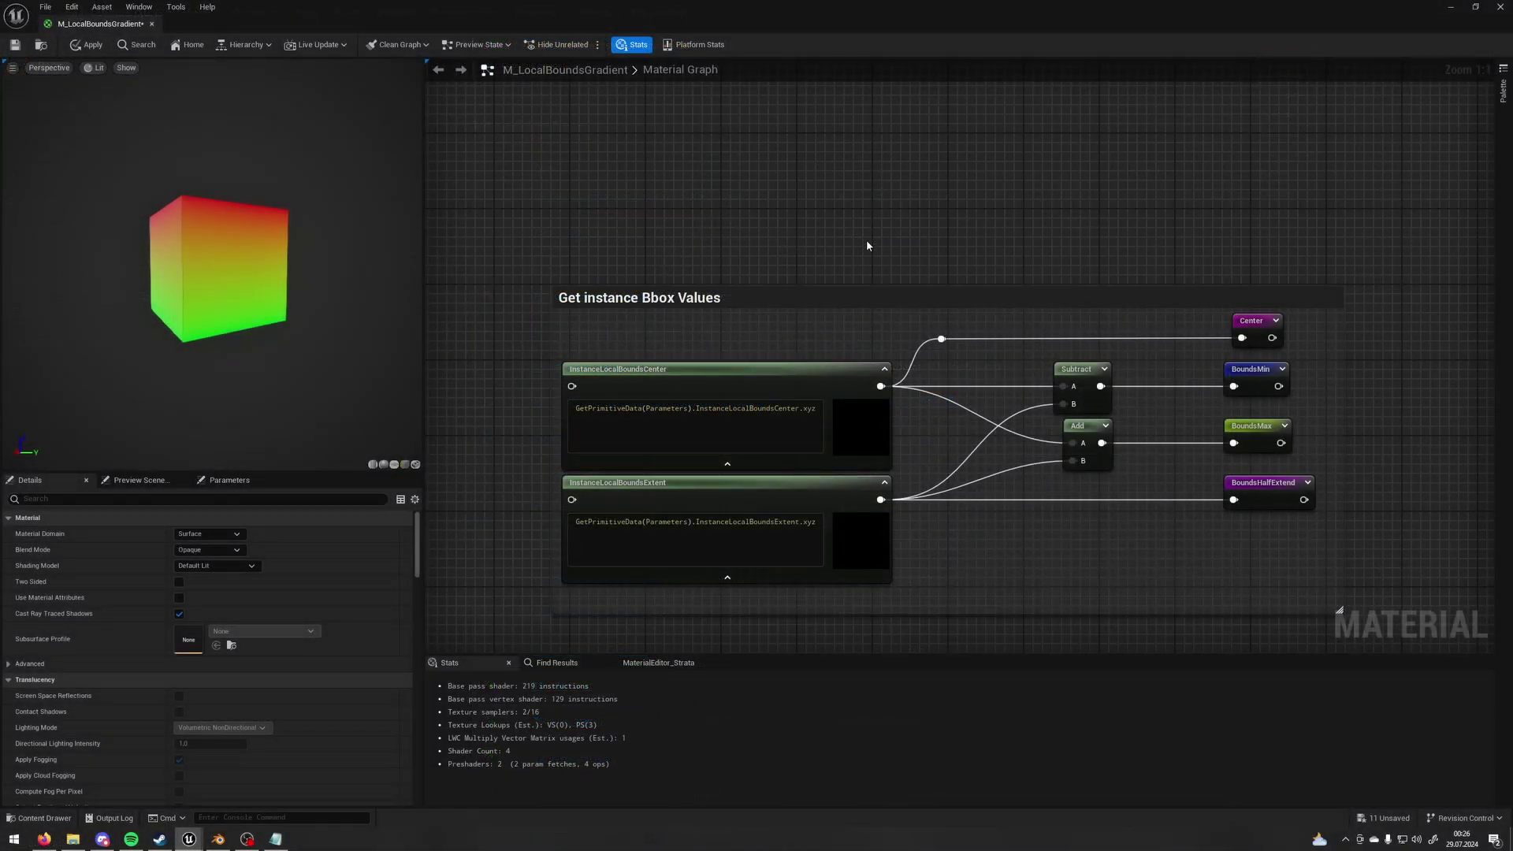
Add a Custom expression node above the Get instance Bbox Values group, then delete it.
right_click(836, 171)
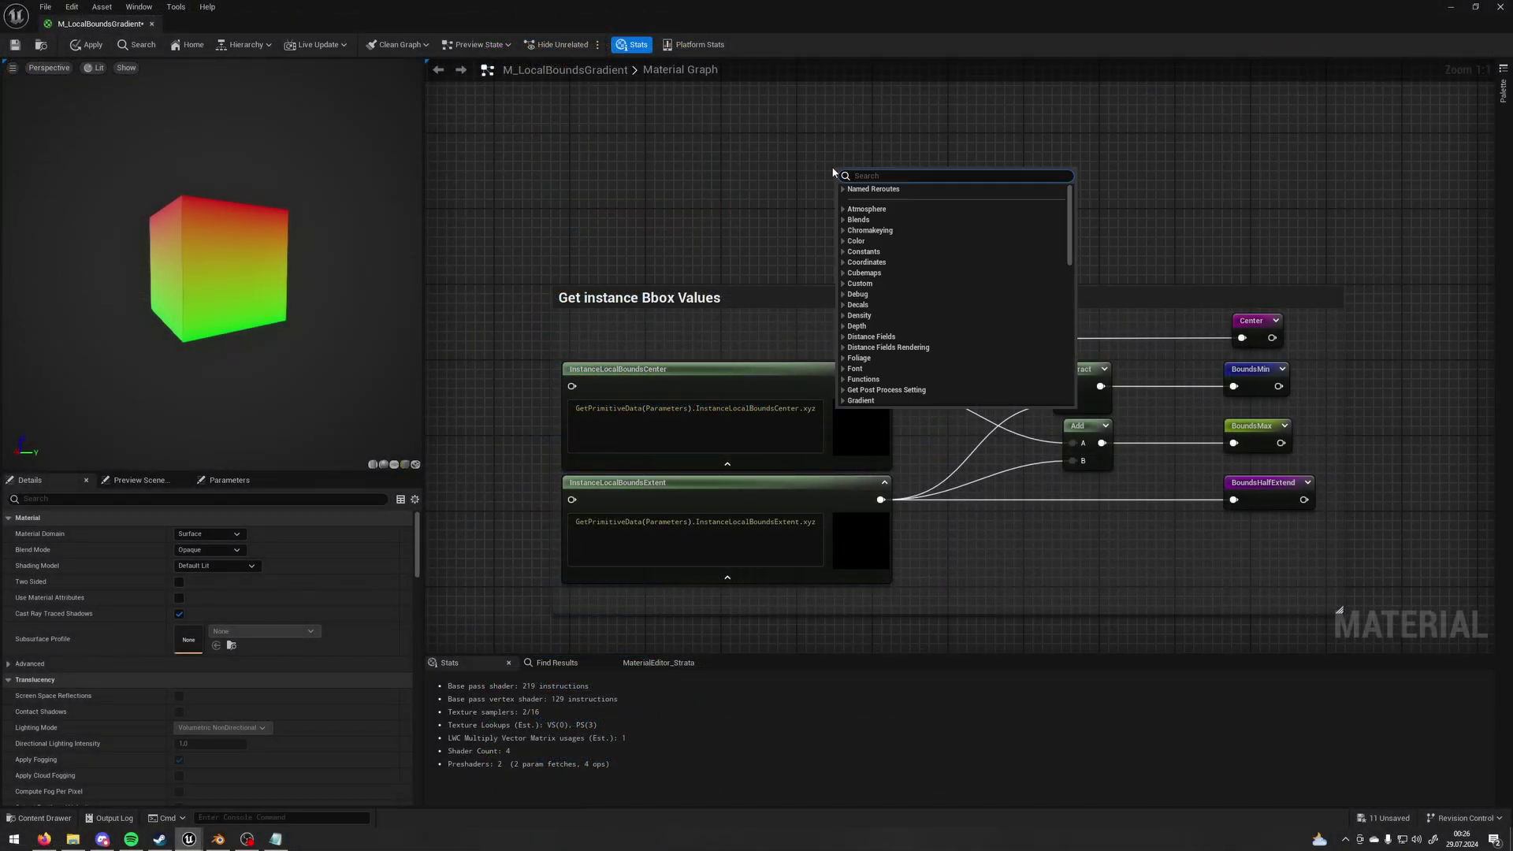
text(custom)
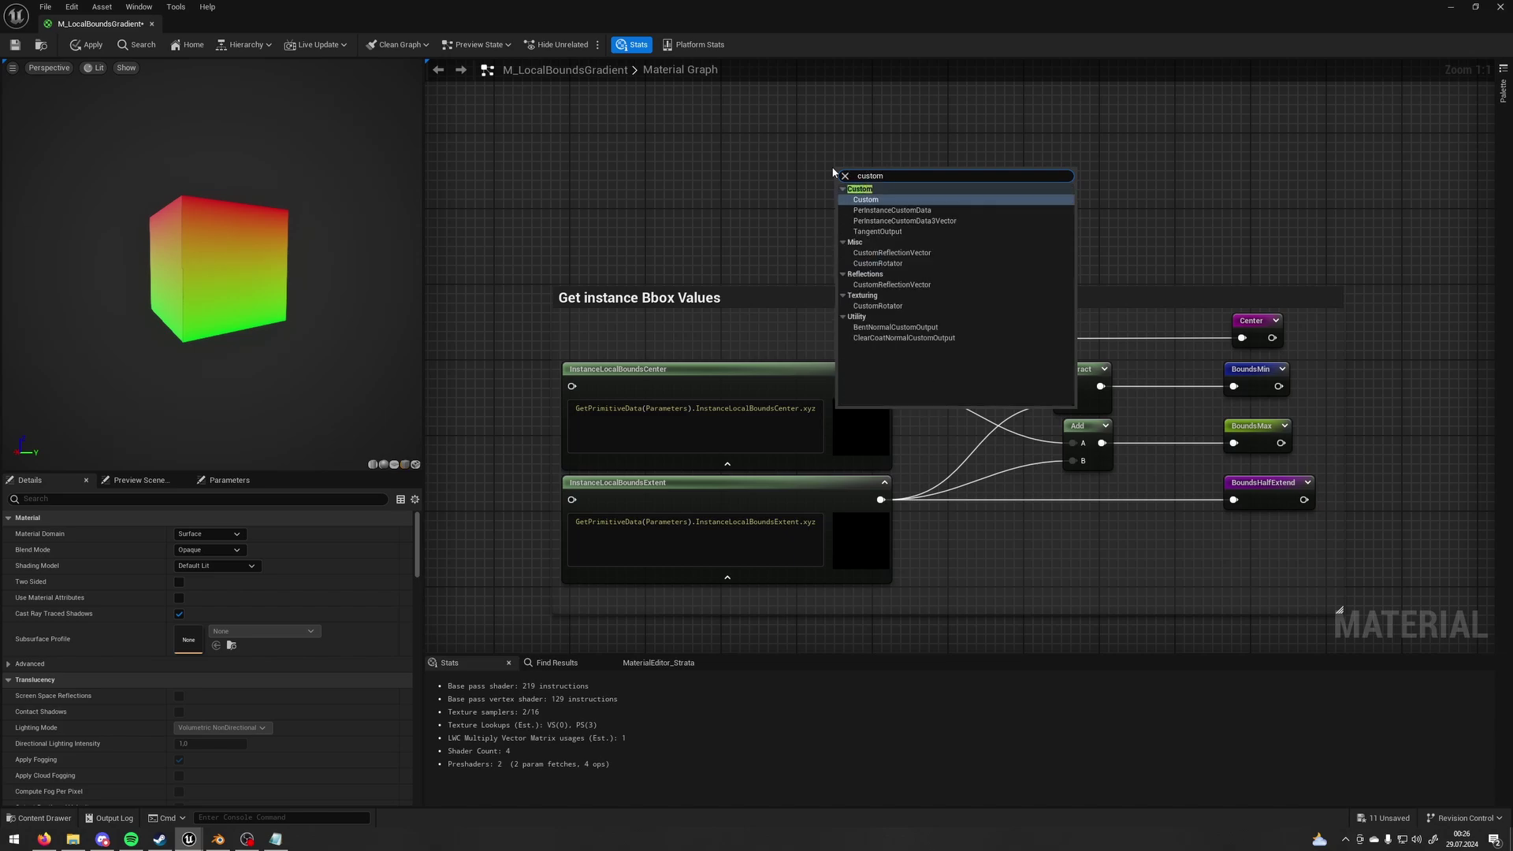
key(Return)
click(942, 257)
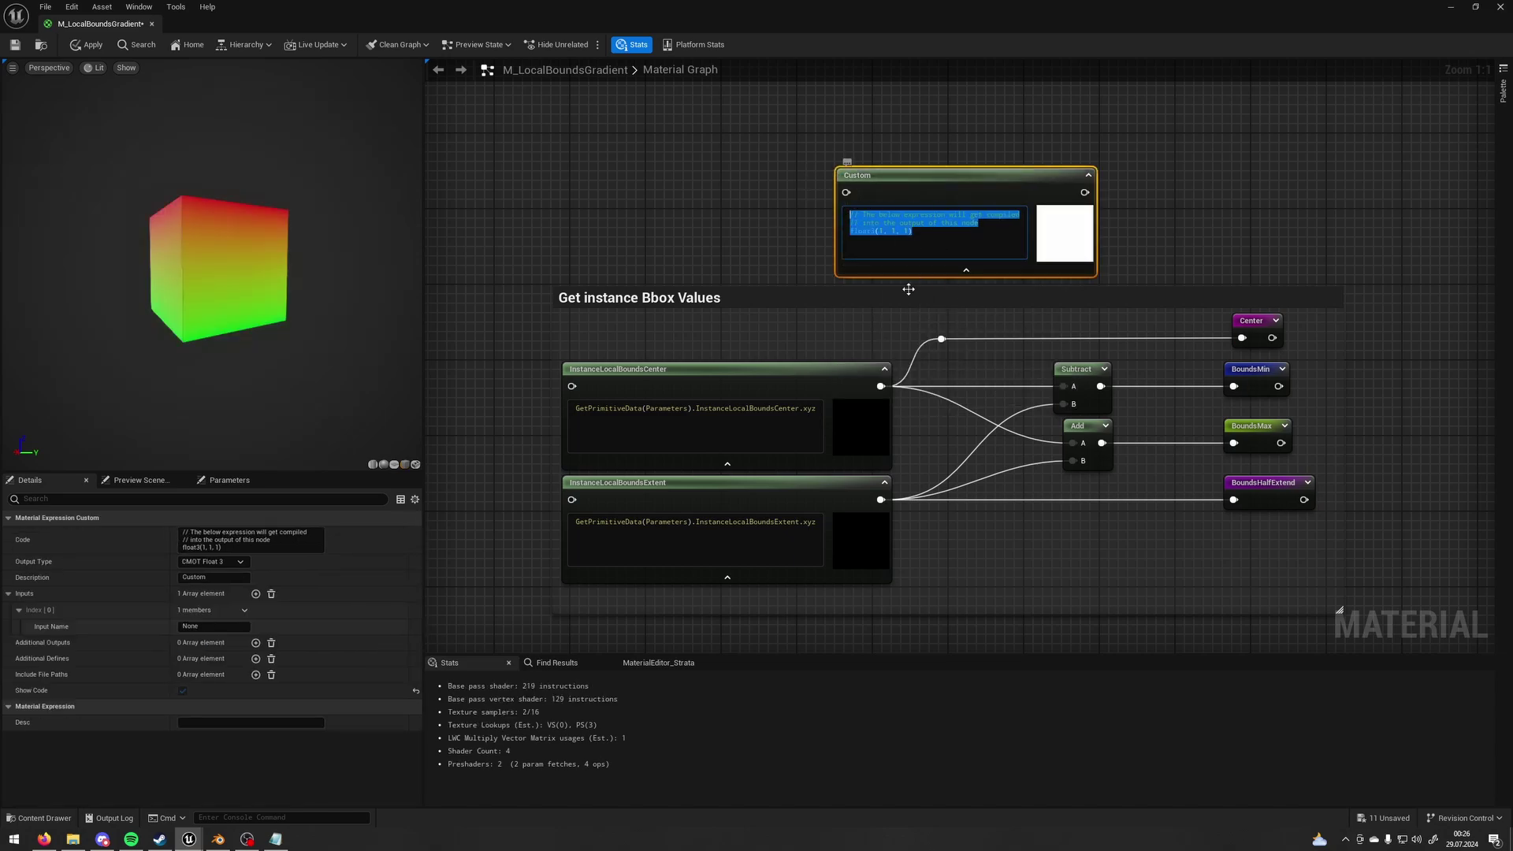
click(1013, 175)
key(Delete)
Examine the primitive variable names and the .xyz suffix in the code of the InstanceLocalBoundsCenter and InstanceLocalBoundsExtent nodes.
right_drag(747, 276, 916, 188)
right_click(847, 338)
right_drag(1128, 350, 1013, 352)
drag(744, 324, 854, 324)
drag(747, 439, 856, 436)
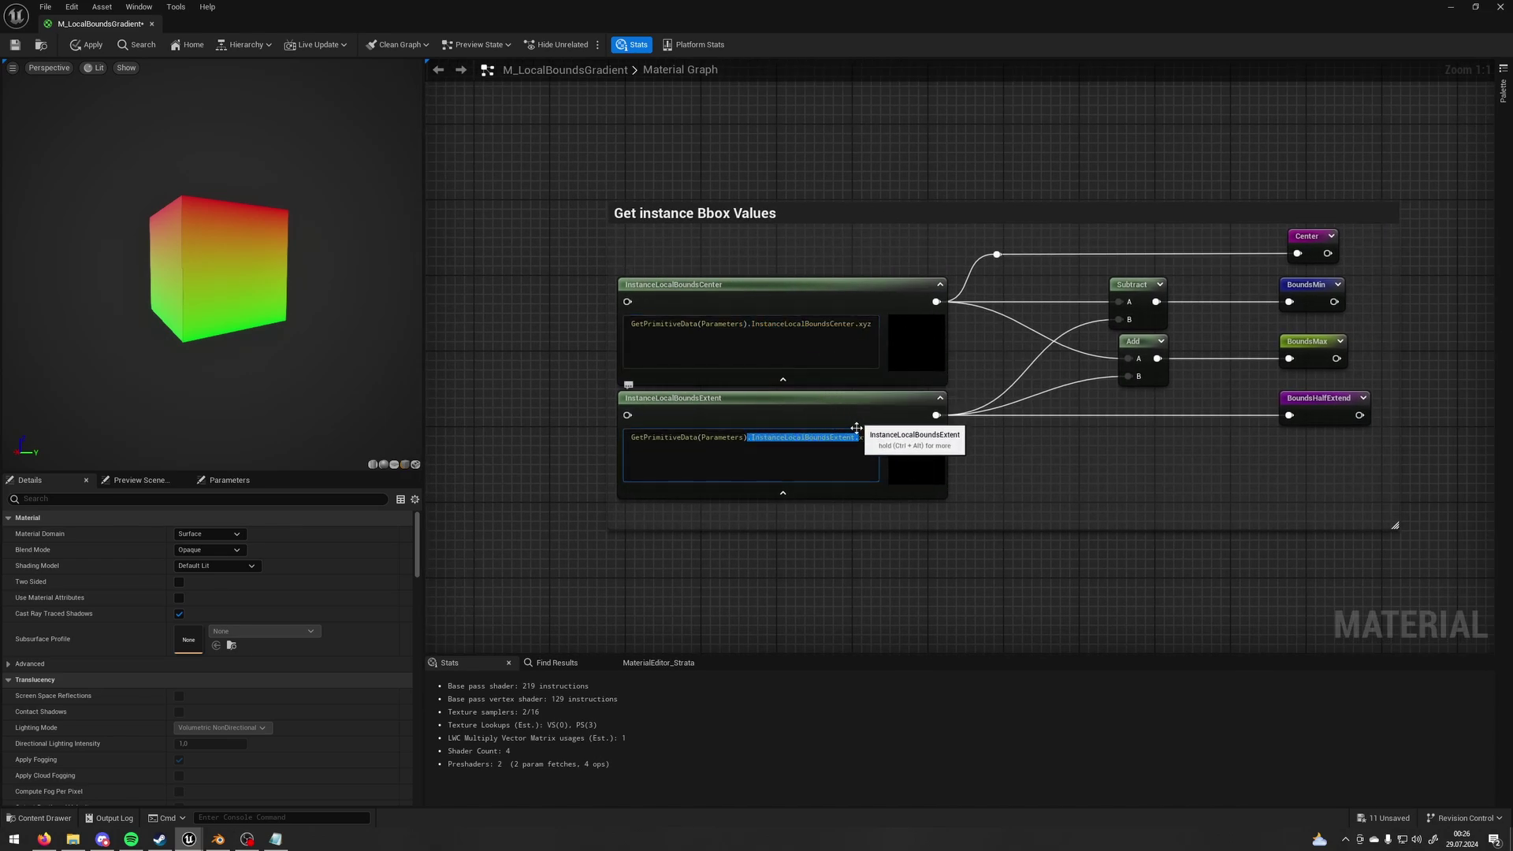
click(823, 441)
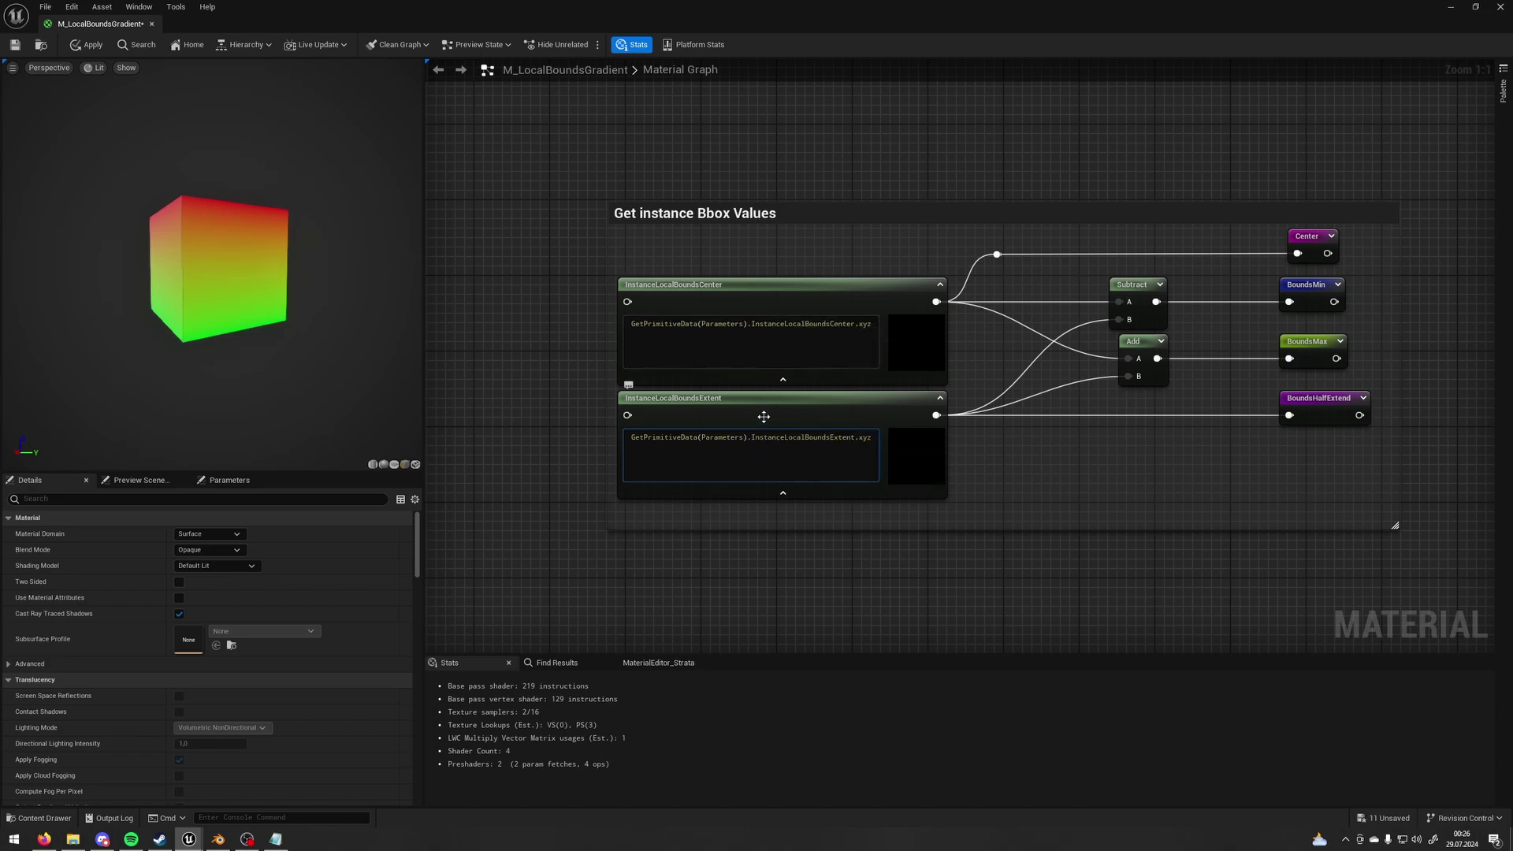
drag(856, 439, 889, 439)
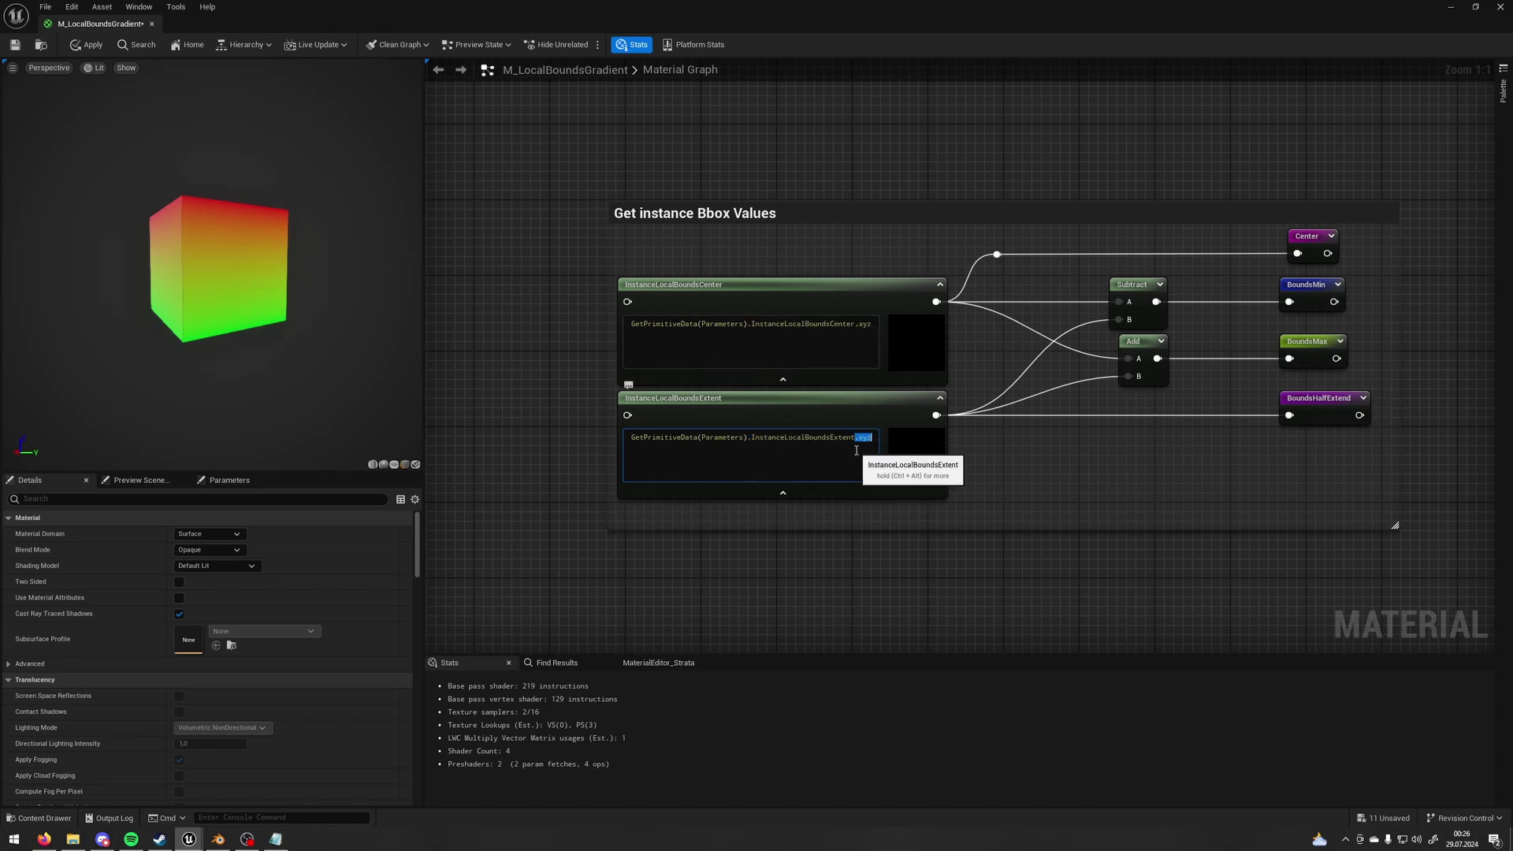
click(831, 453)
drag(873, 438, 854, 438)
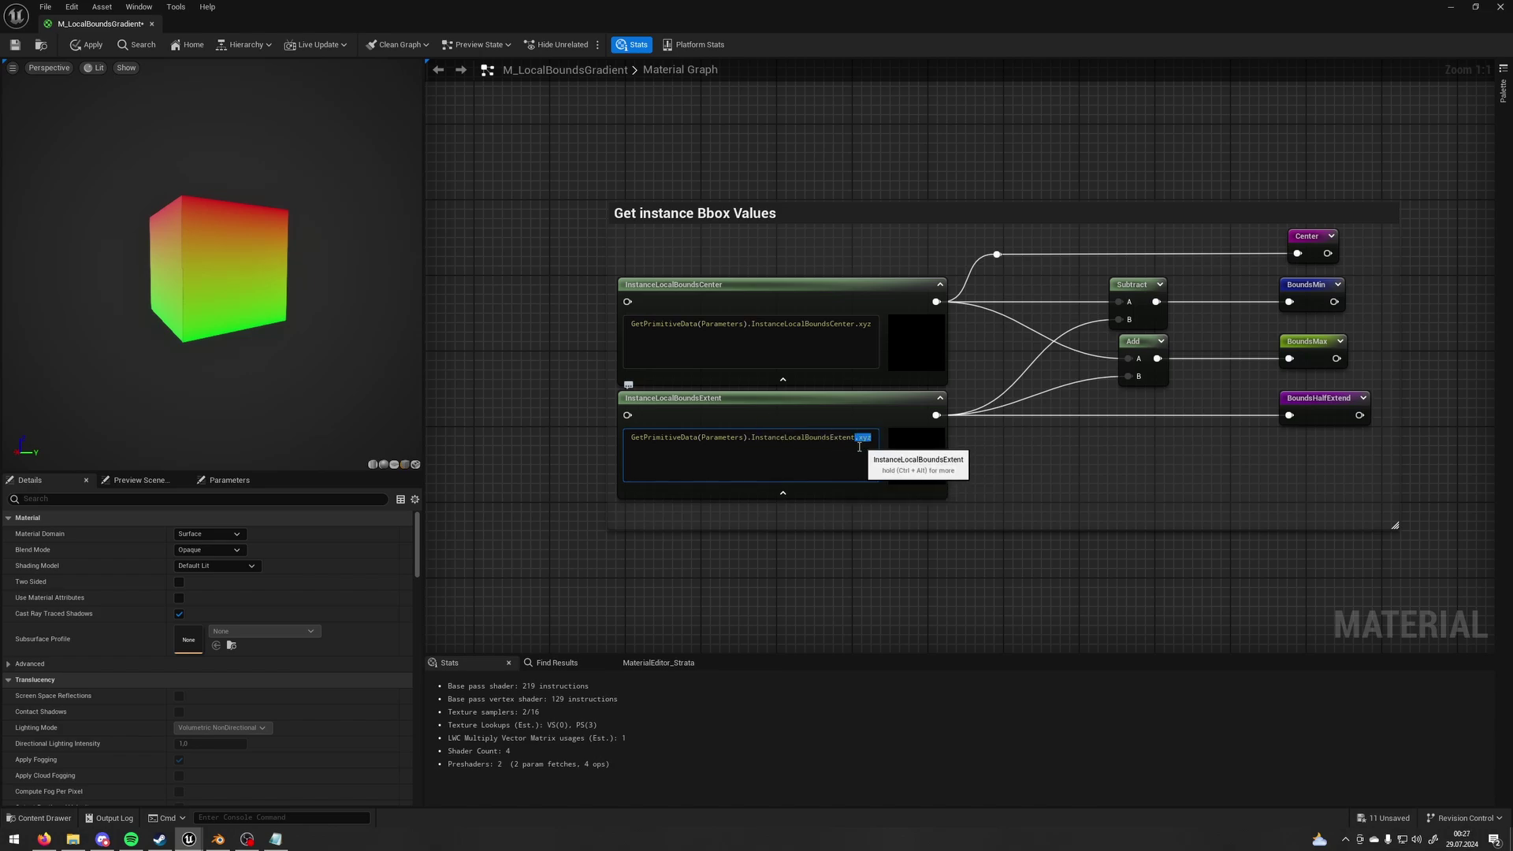
click(814, 440)
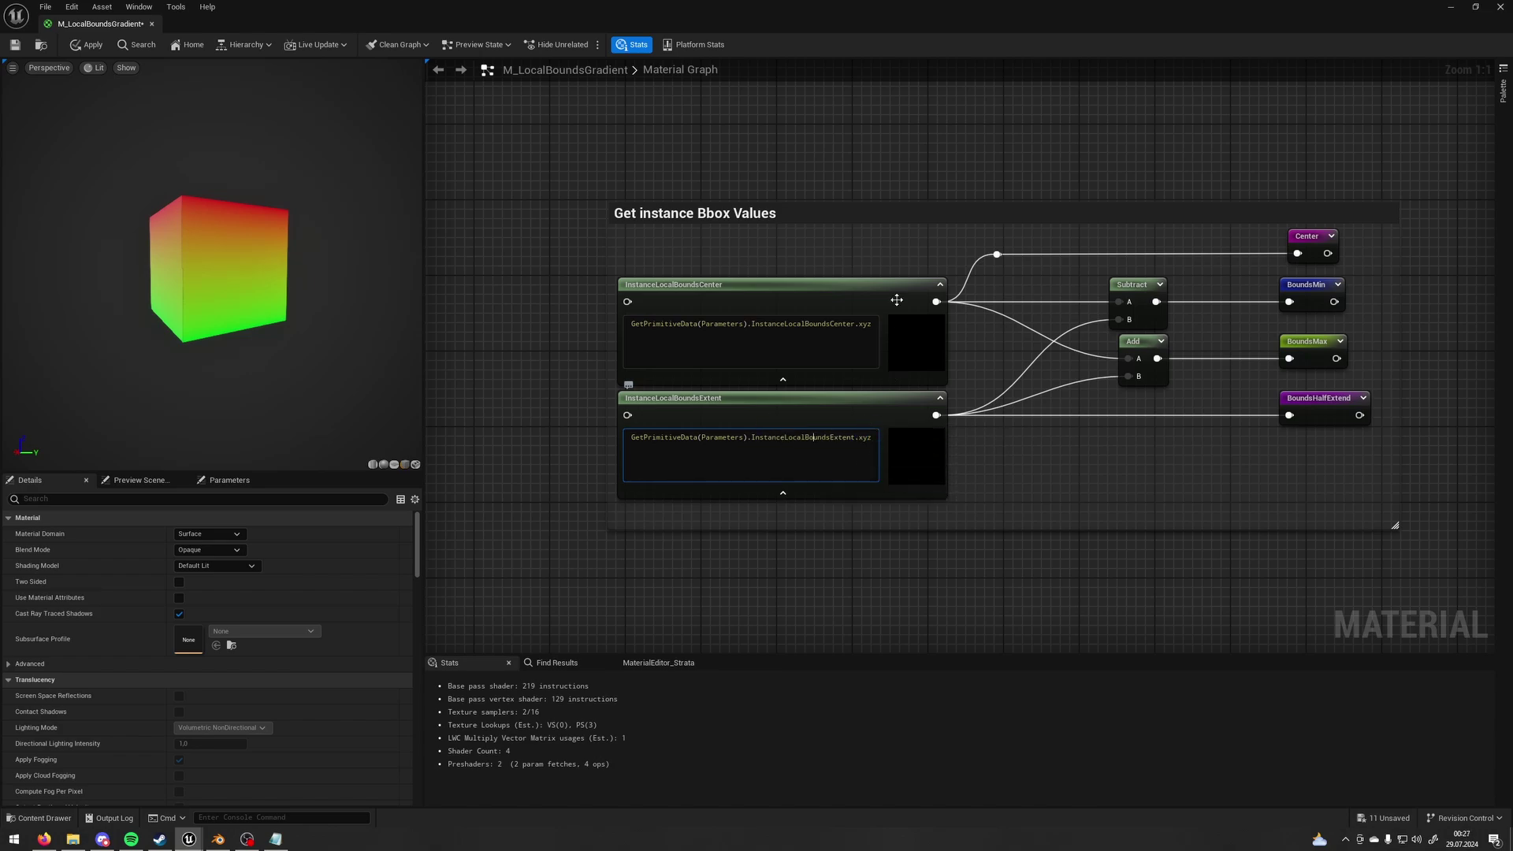
Examine the GetPrimitiveData(Parameters) call in the InstanceLocalBoundsCenter node's code.
right_drag(1086, 449, 1156, 449)
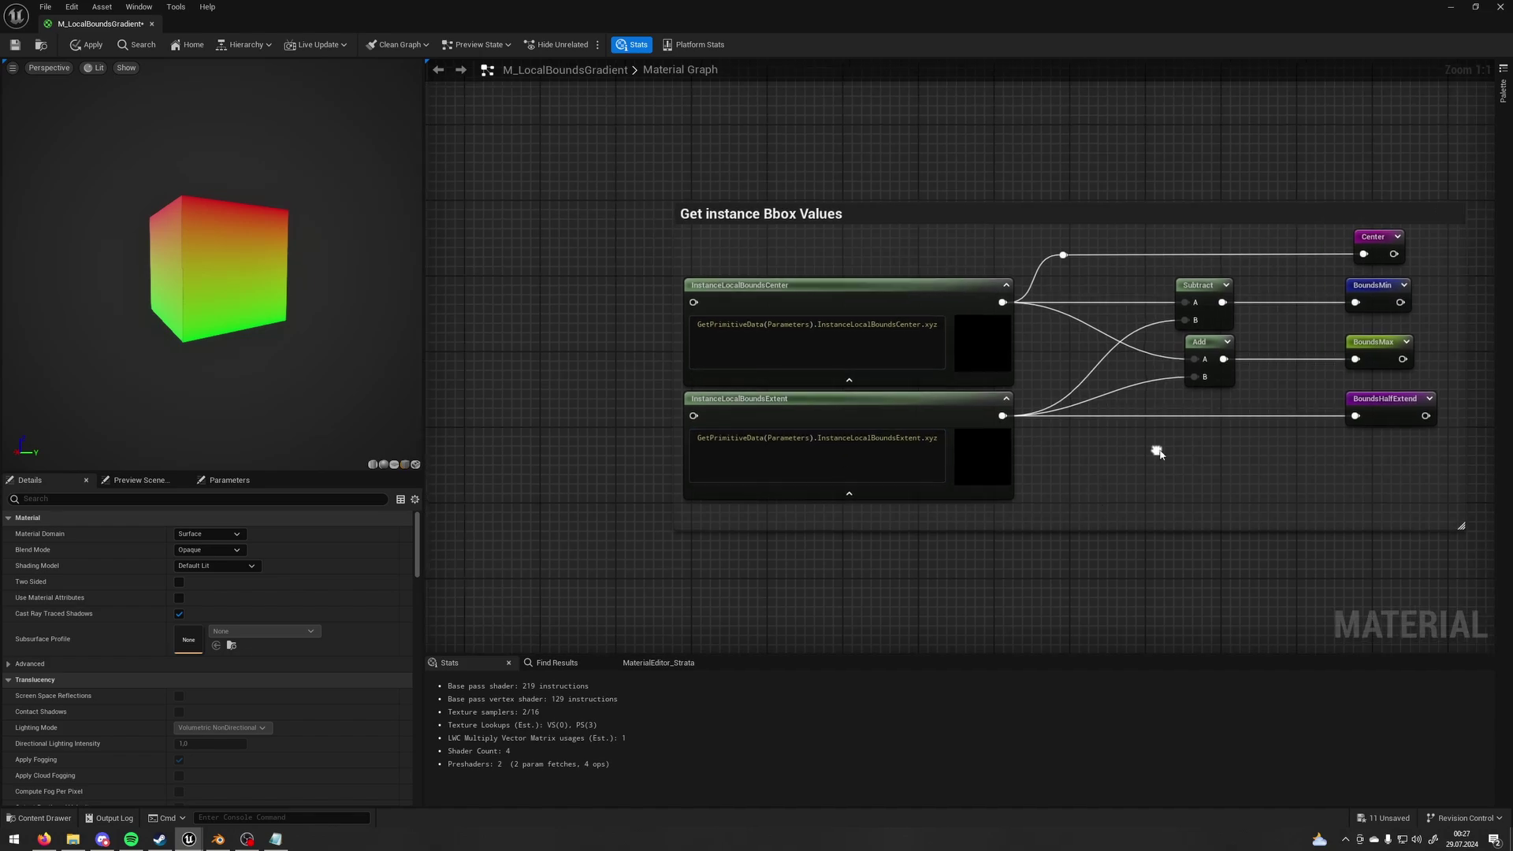
click(818, 325)
key(shift+Home)
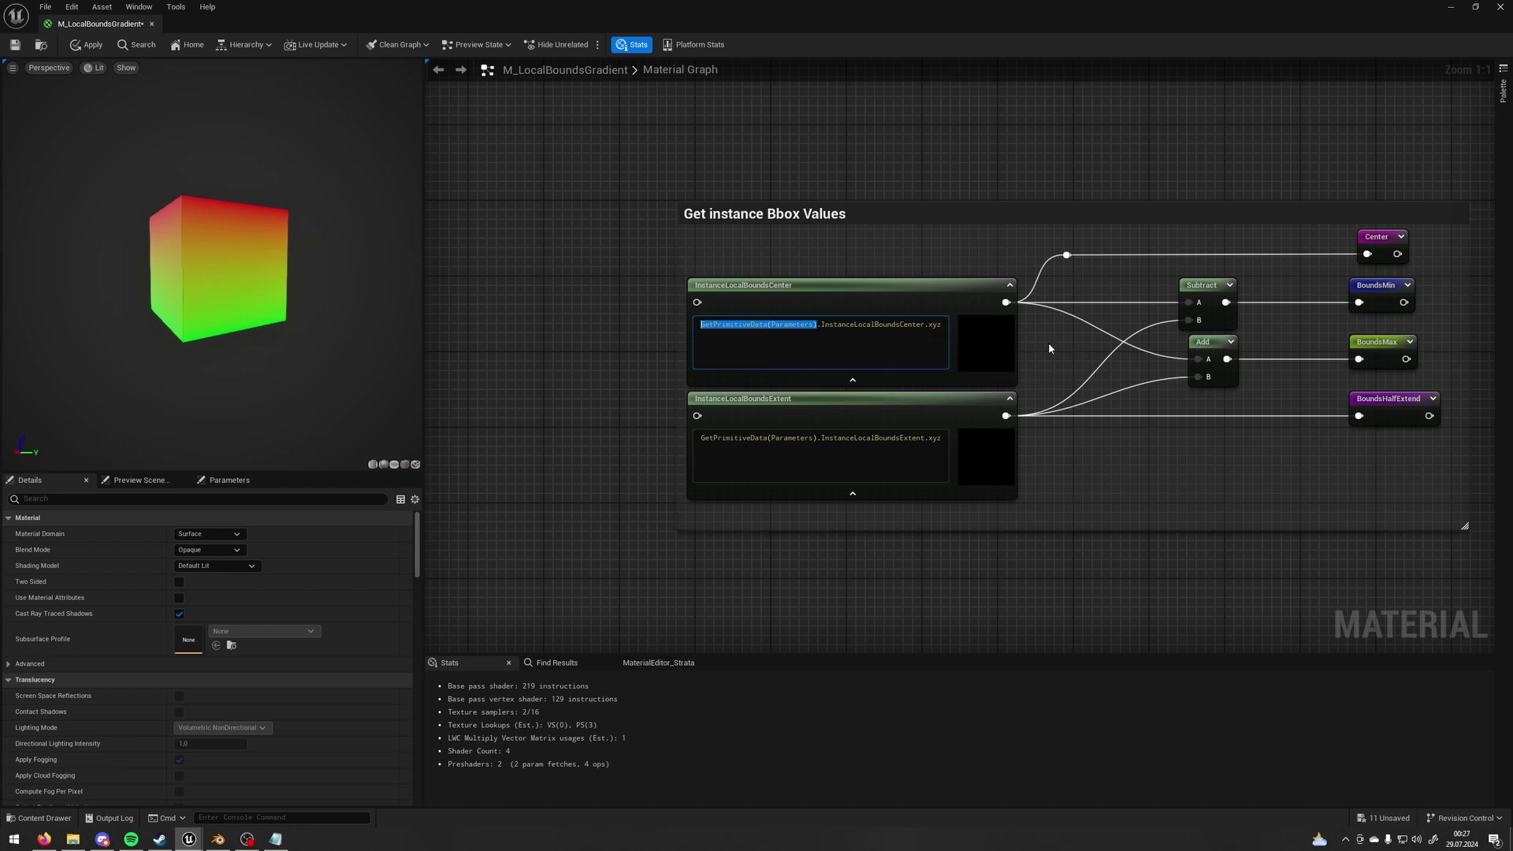
click(1081, 345)
right_drag(1029, 342, 814, 396)
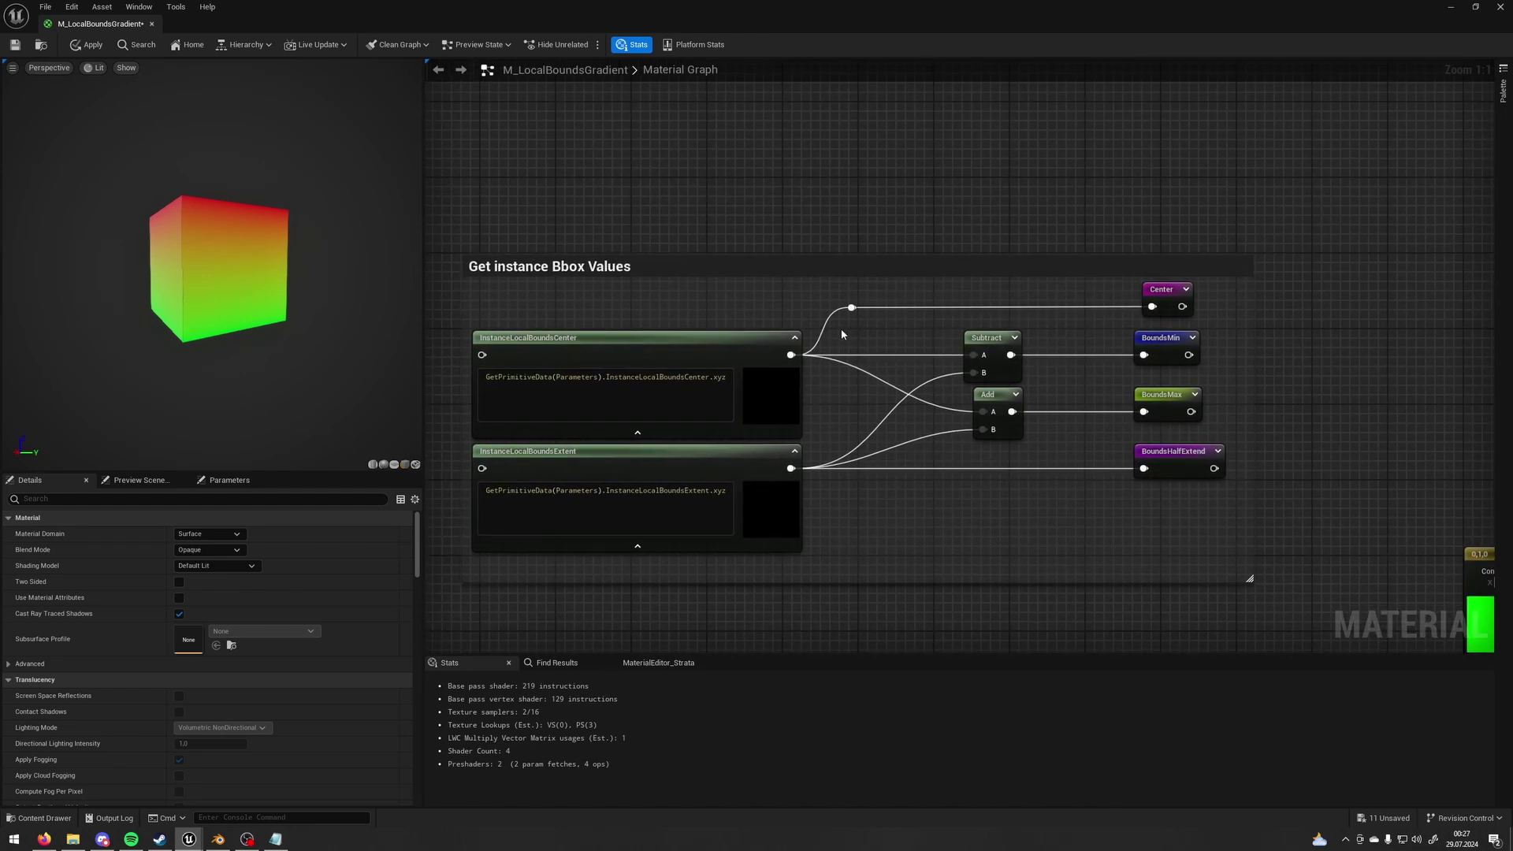
Inspect the InstanceLocalBoundsCenter and InstanceLocalBoundsExtent custom nodes' properties and follow their connections to the named reroutes.
click(685, 369)
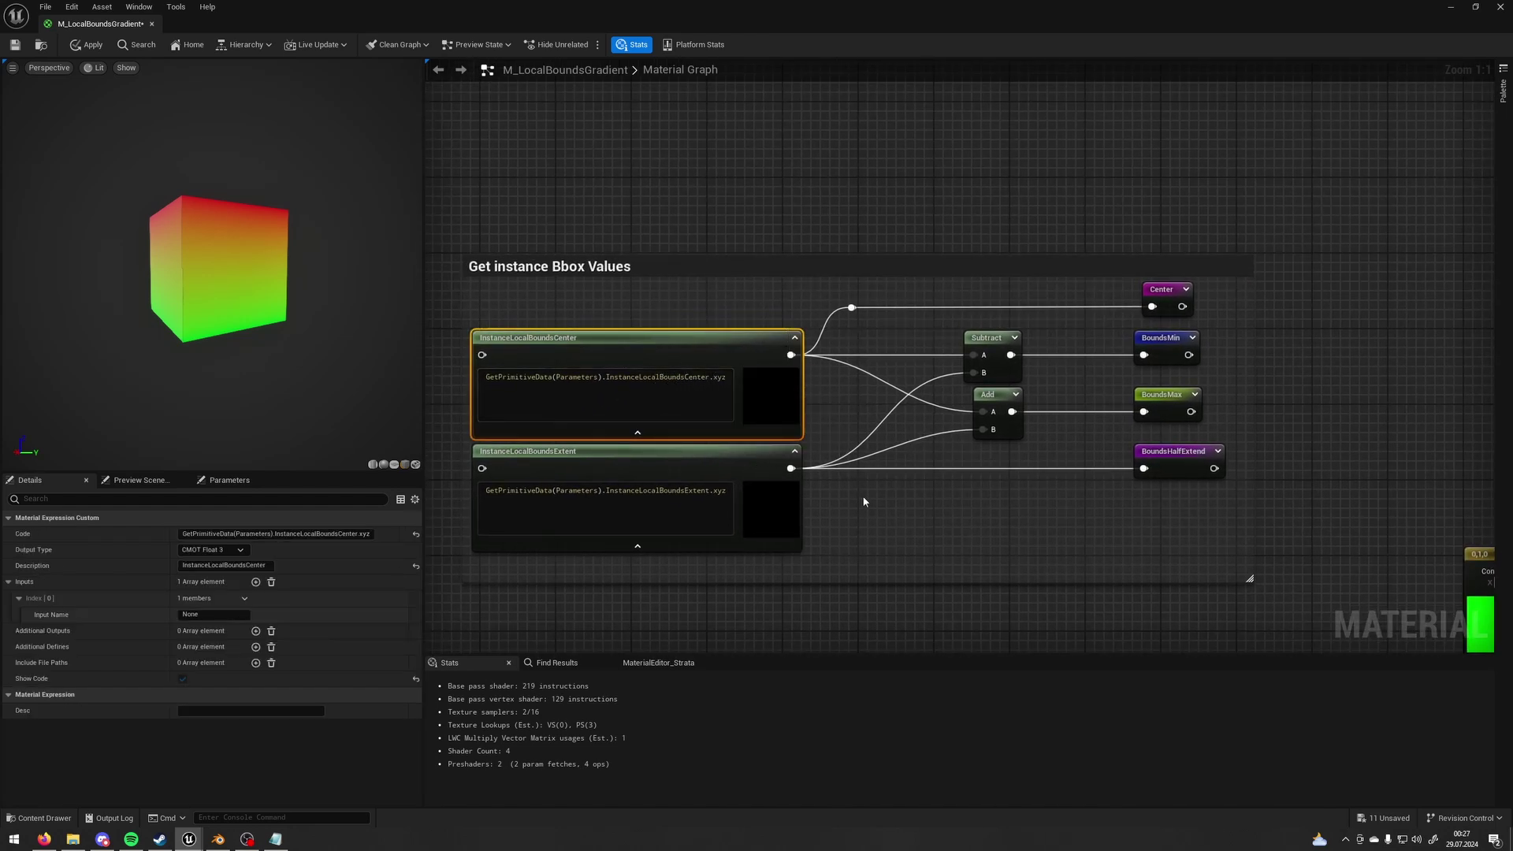
drag(828, 492, 732, 516)
right_drag(1030, 315, 924, 318)
click(1037, 290)
right_drag(617, 292, 884, 262)
drag(884, 262, 868, 273)
click(684, 370)
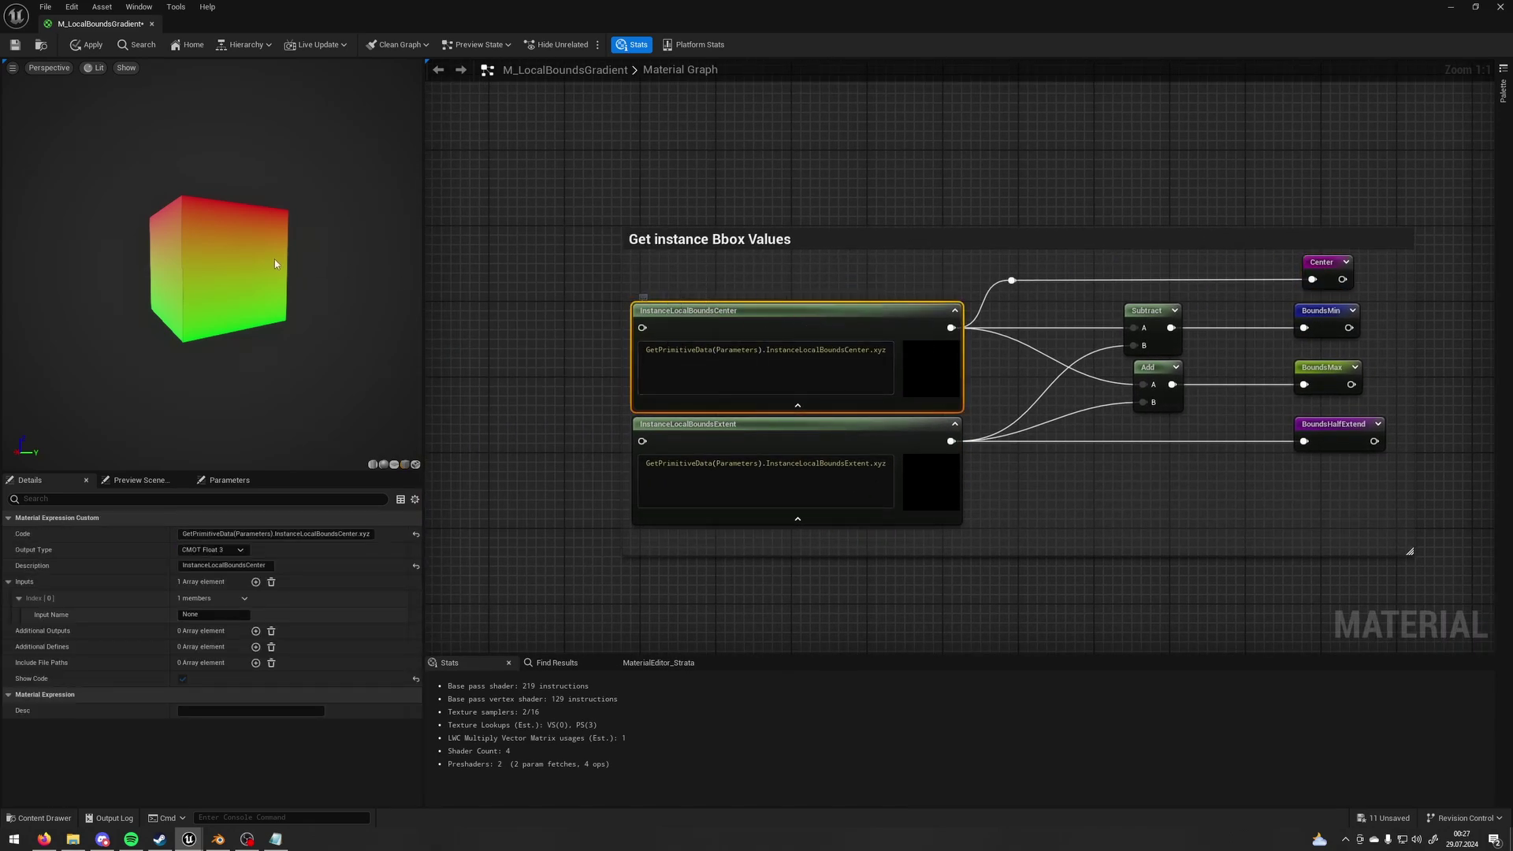
click(732, 424)
View the preview cube from several angles to relate its shape to the InstanceLocalBoundsExtent code.
drag(201, 271, 224, 282)
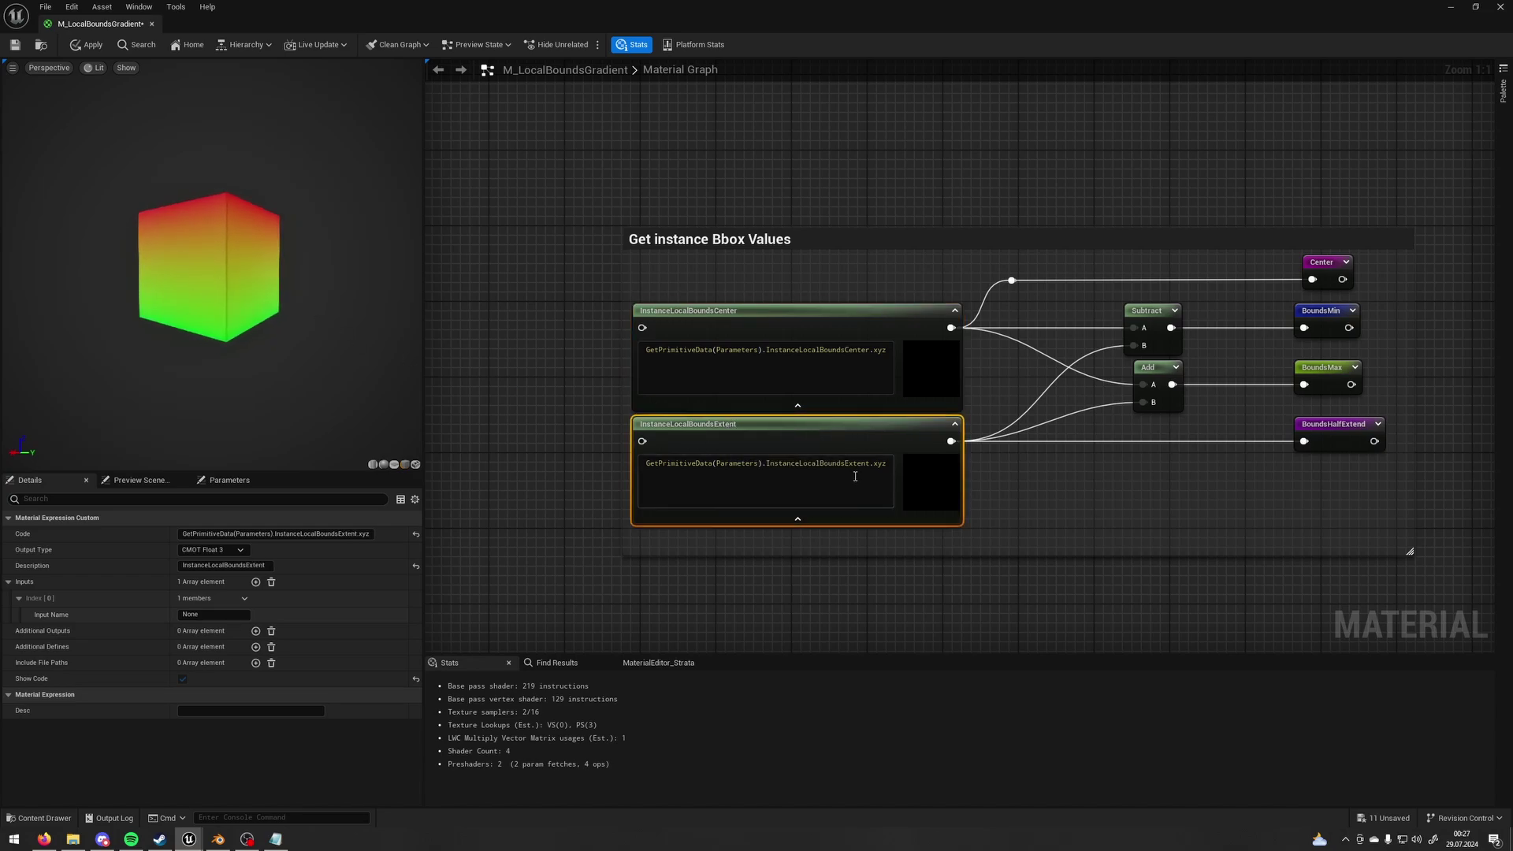
drag(870, 464, 833, 469)
click(995, 481)
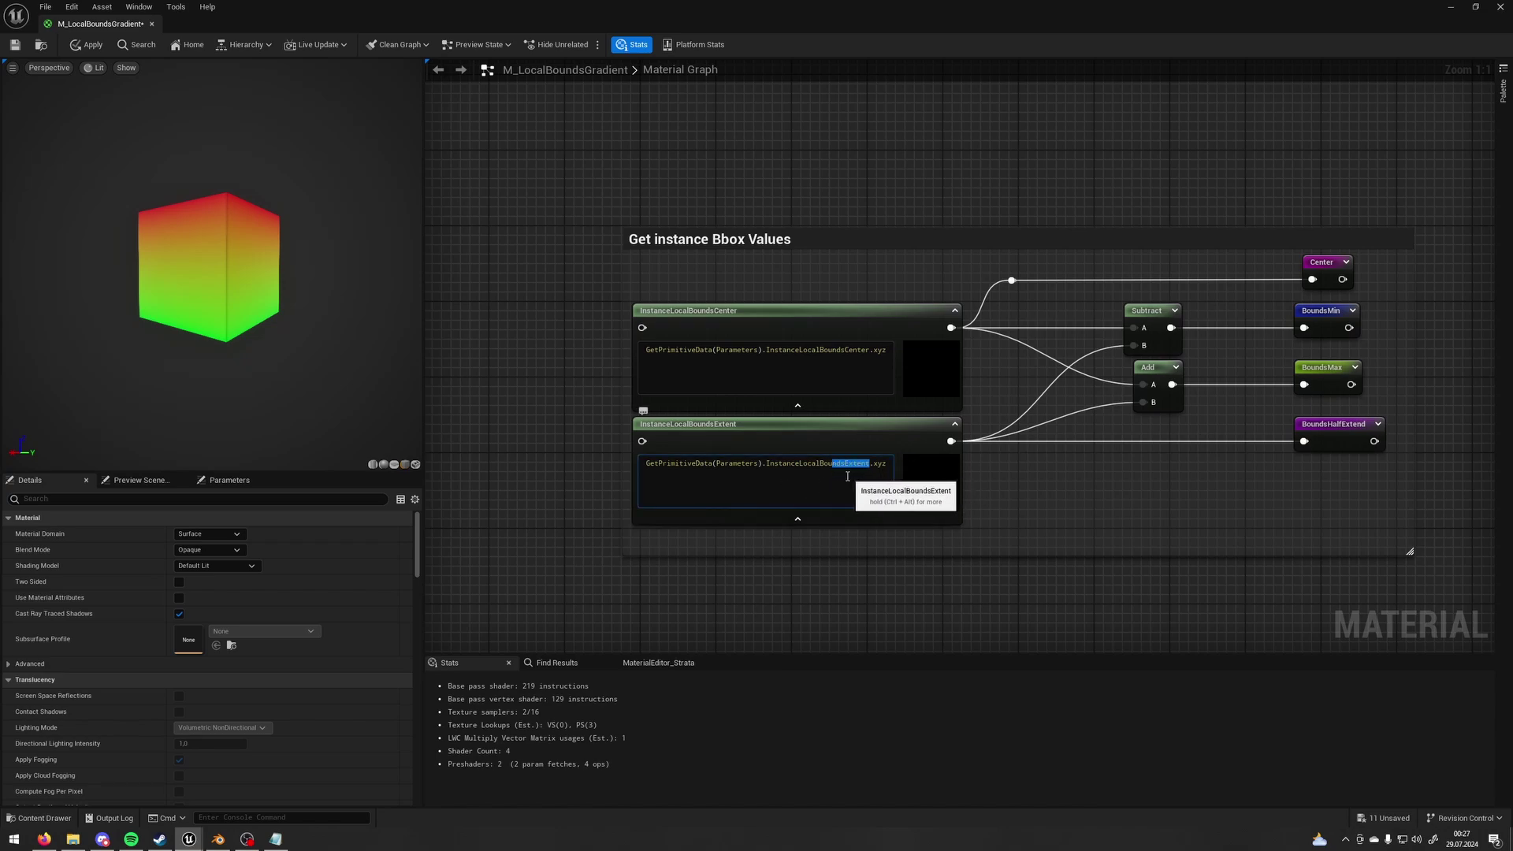
drag(190, 314, 185, 273)
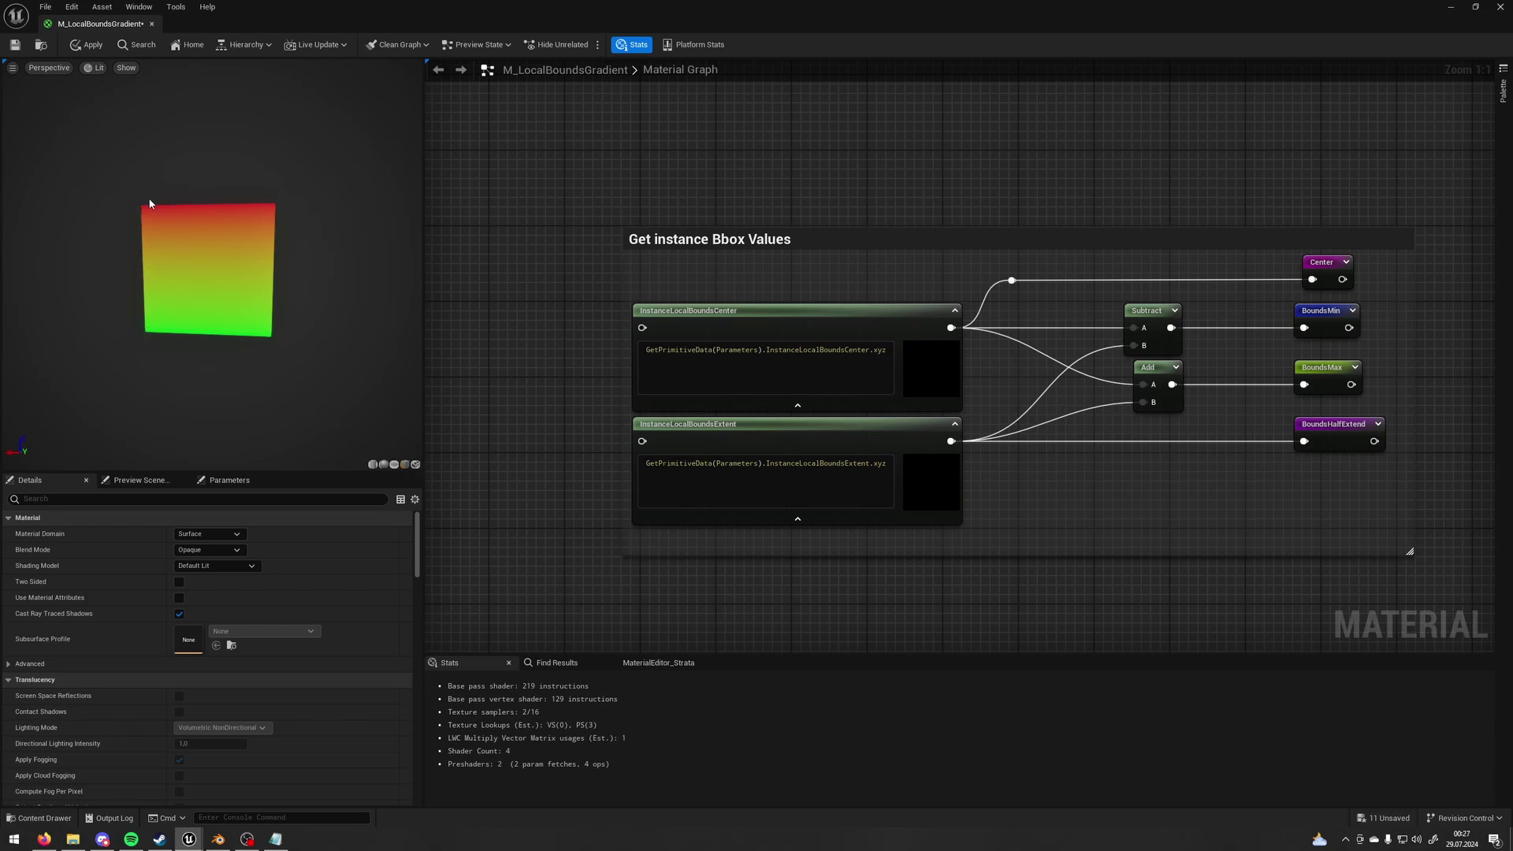
drag(218, 276, 208, 276)
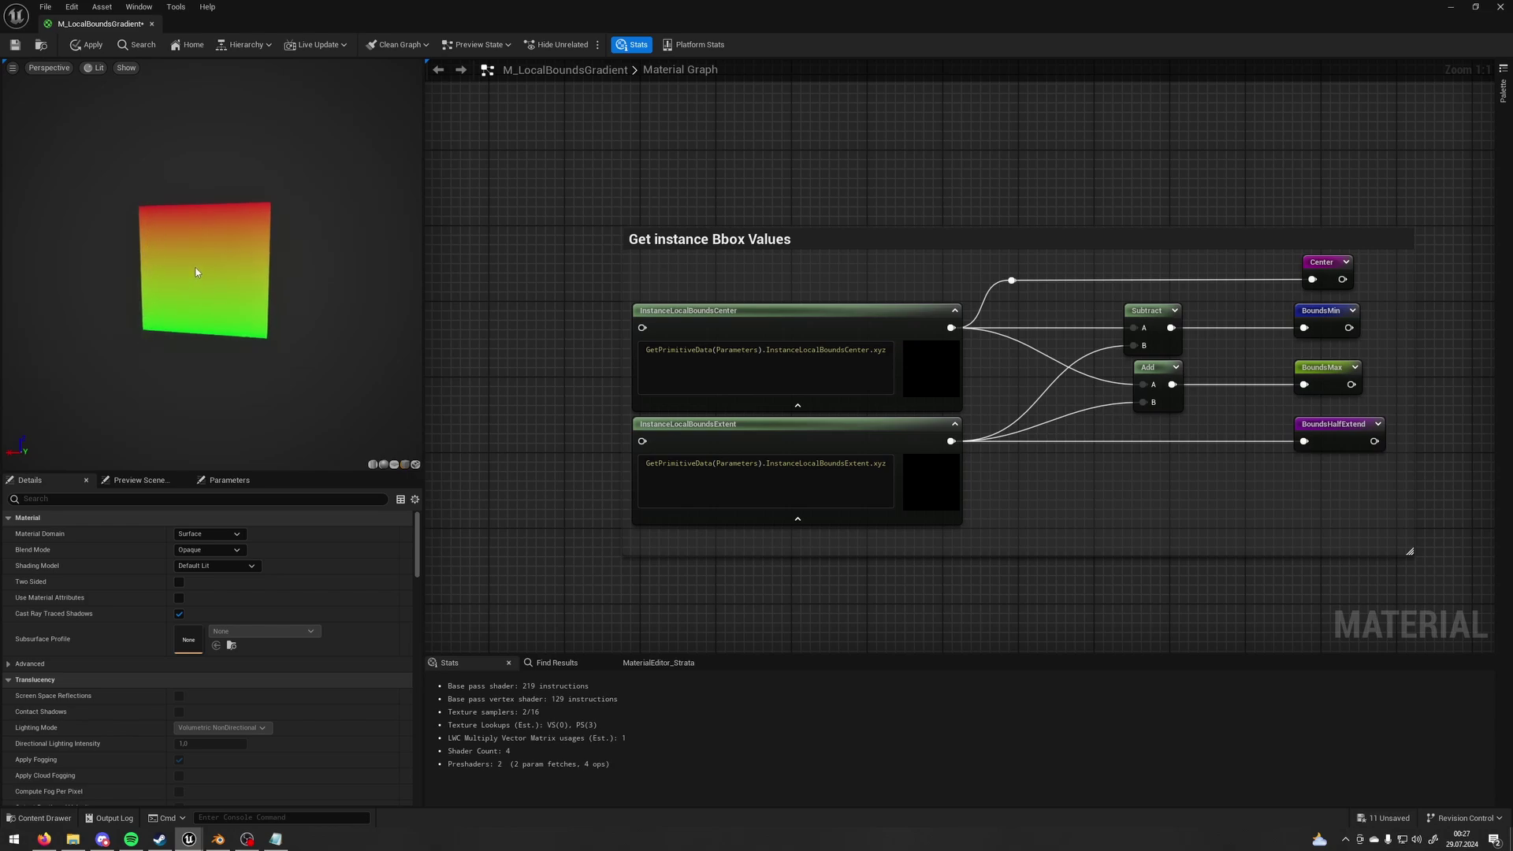
Inspect the BoundsHalfExtend, Center, BoundsMin and BoundsMax named reroutes and relate them to the preview cube's corners.
right_drag(1054, 432, 855, 438)
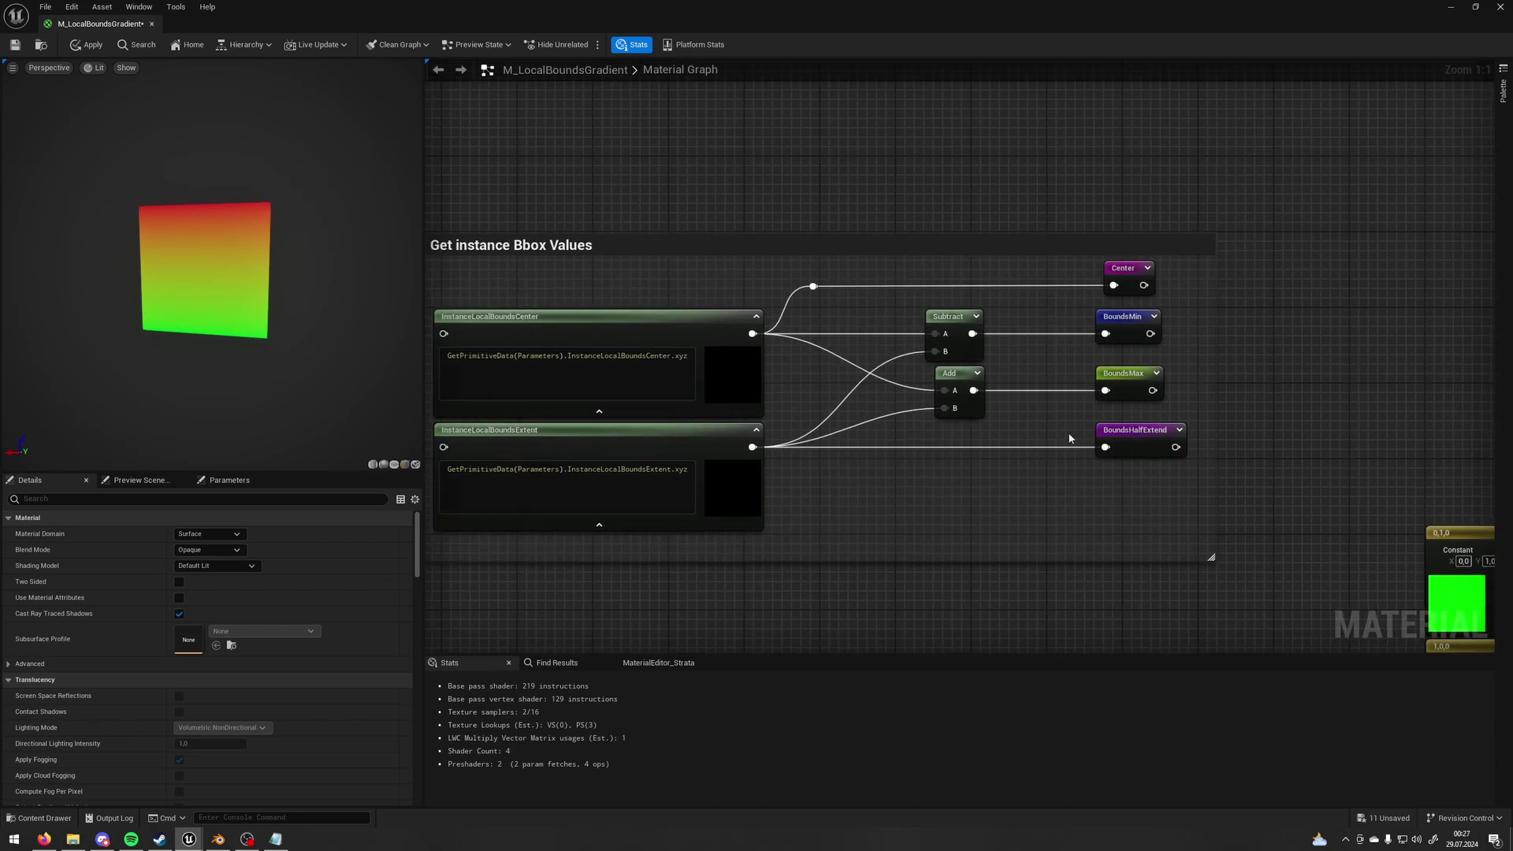
click(1159, 432)
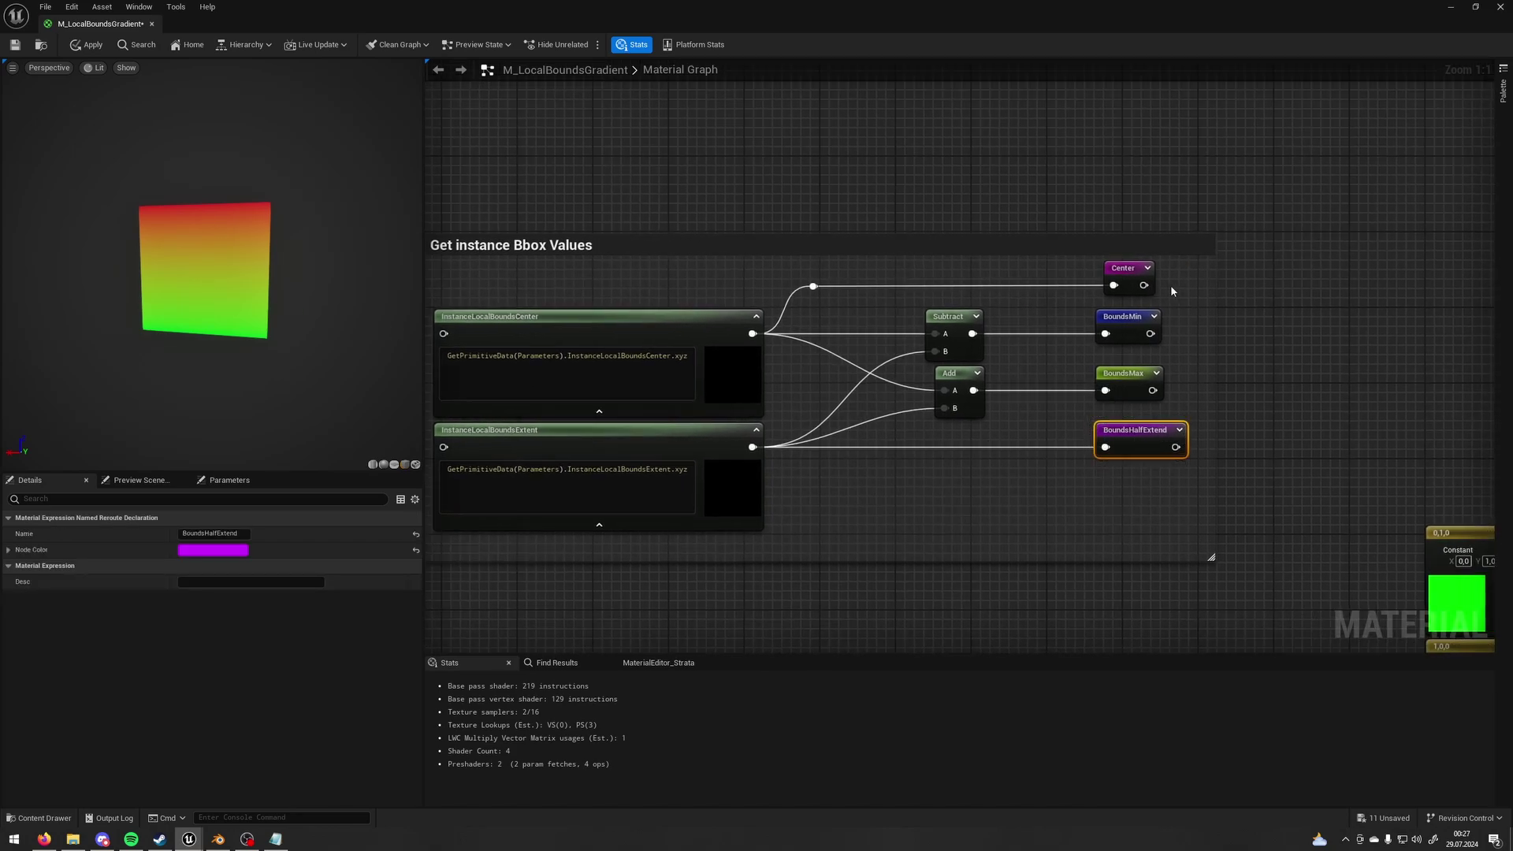
click(1126, 269)
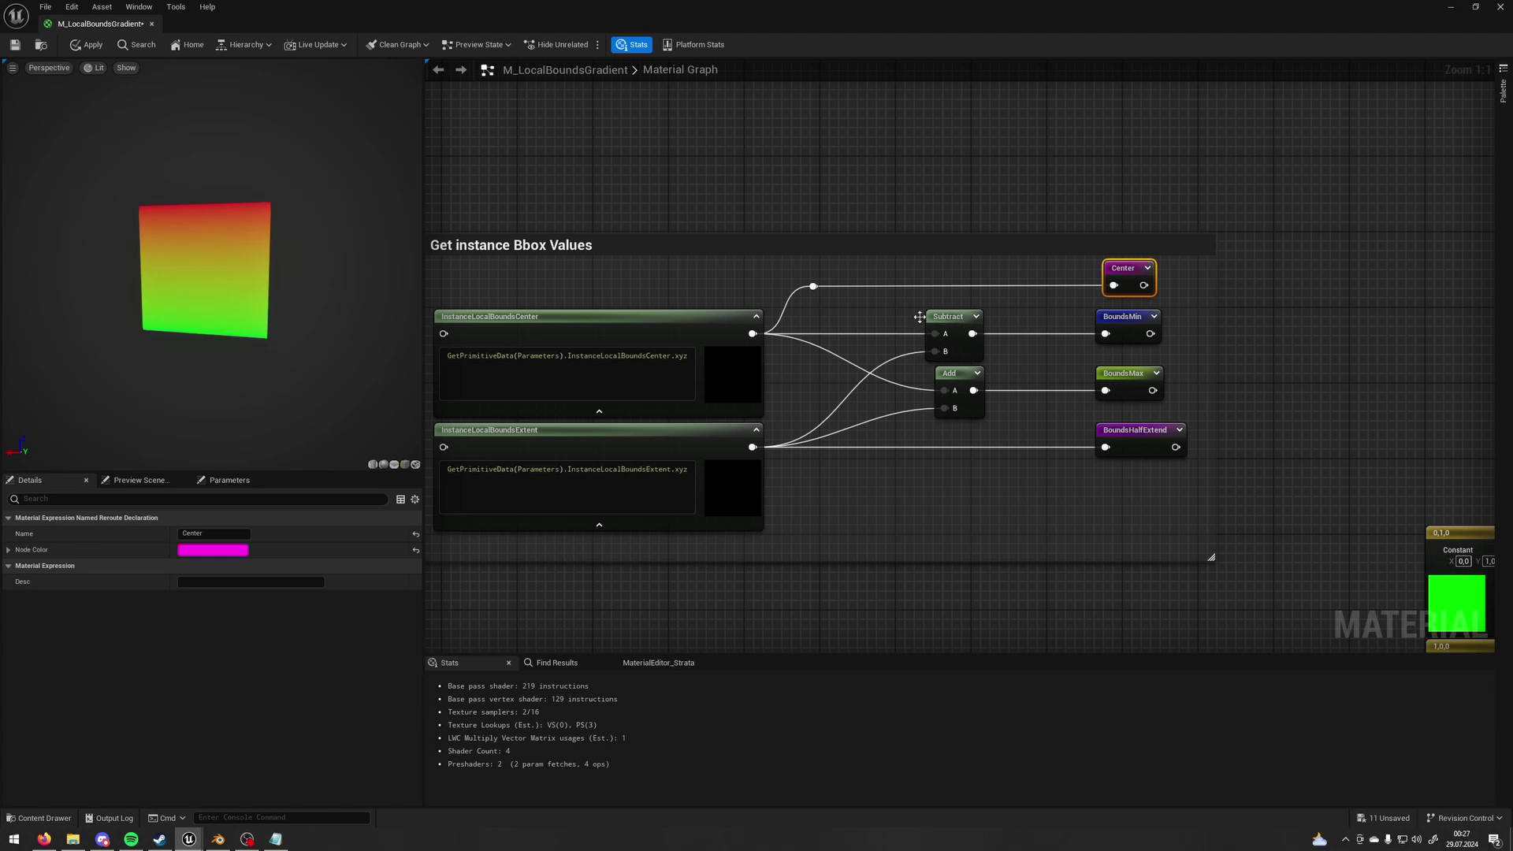
right_drag(875, 330, 892, 323)
click(1139, 315)
click(1143, 376)
right_drag(803, 375, 925, 361)
drag(210, 276, 205, 276)
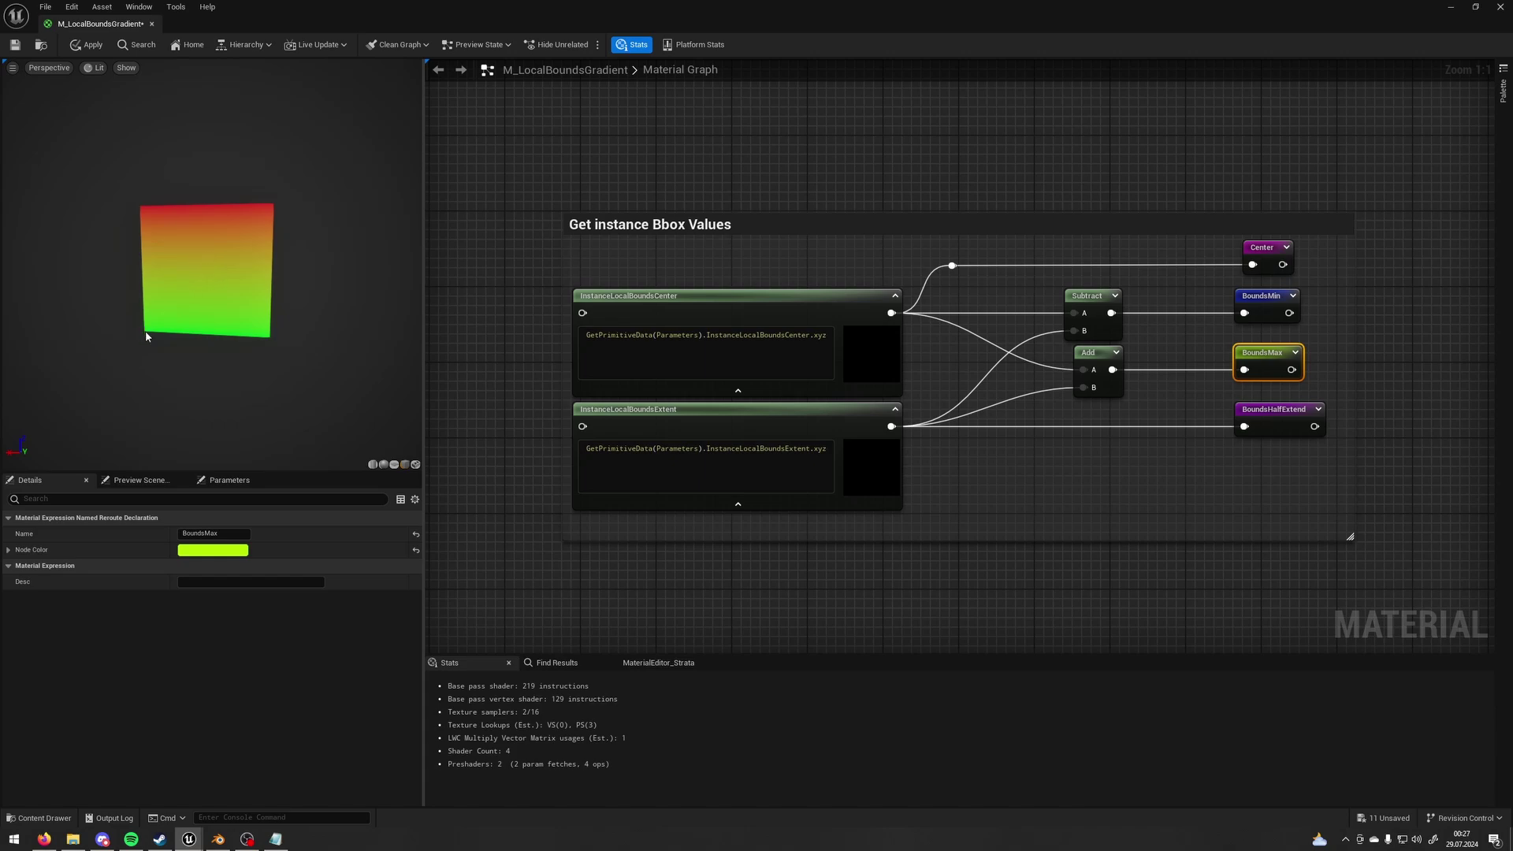
drag(143, 334, 156, 334)
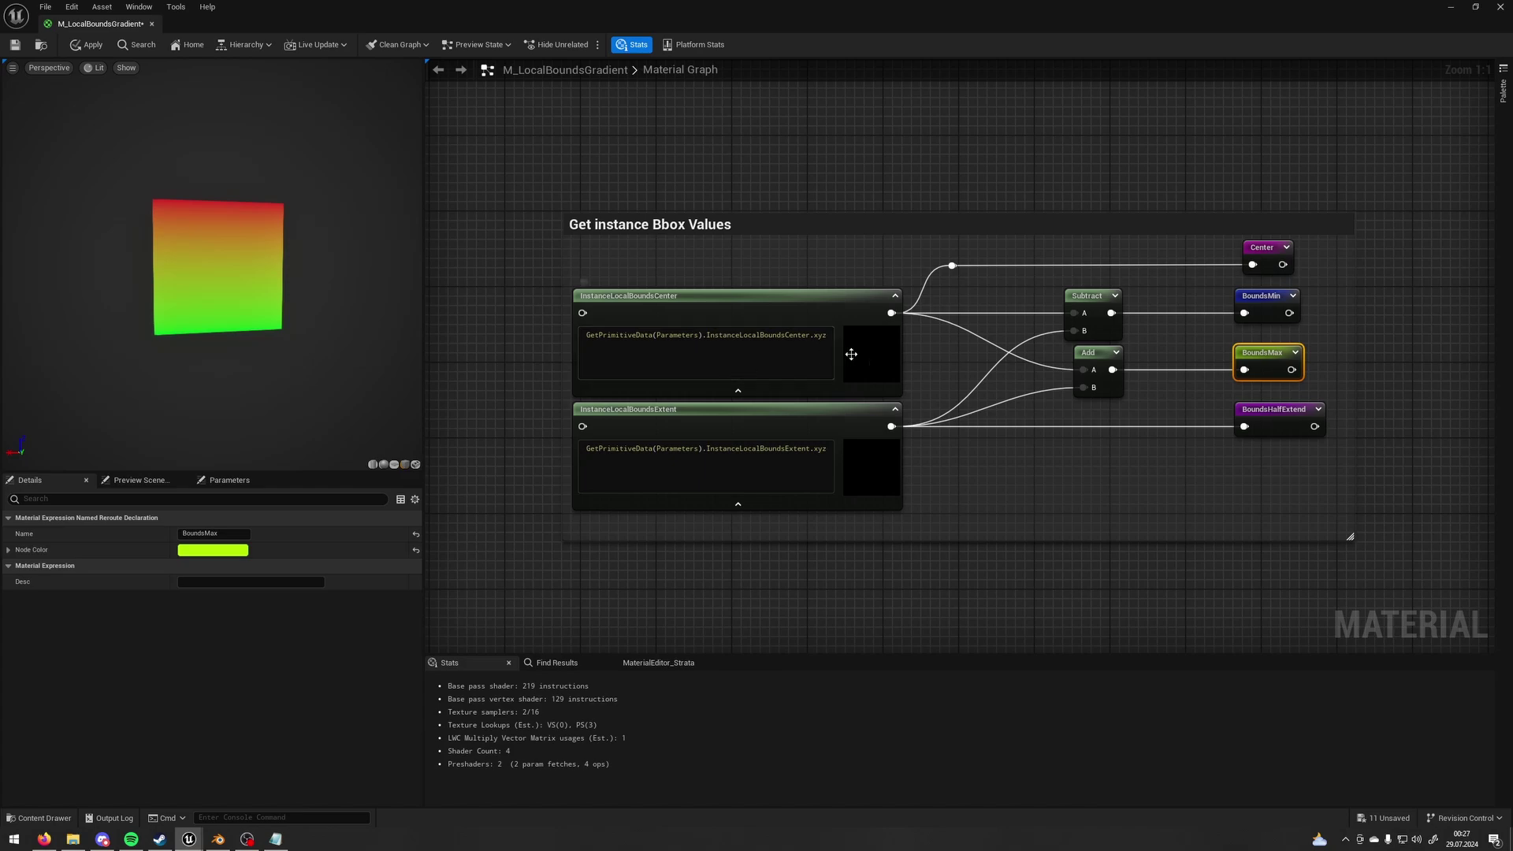
Inspect how Absolute World Position passes through TransformPosition into Instance & Particle Space in the gradient calculation group.
drag(304, 266, 260, 266)
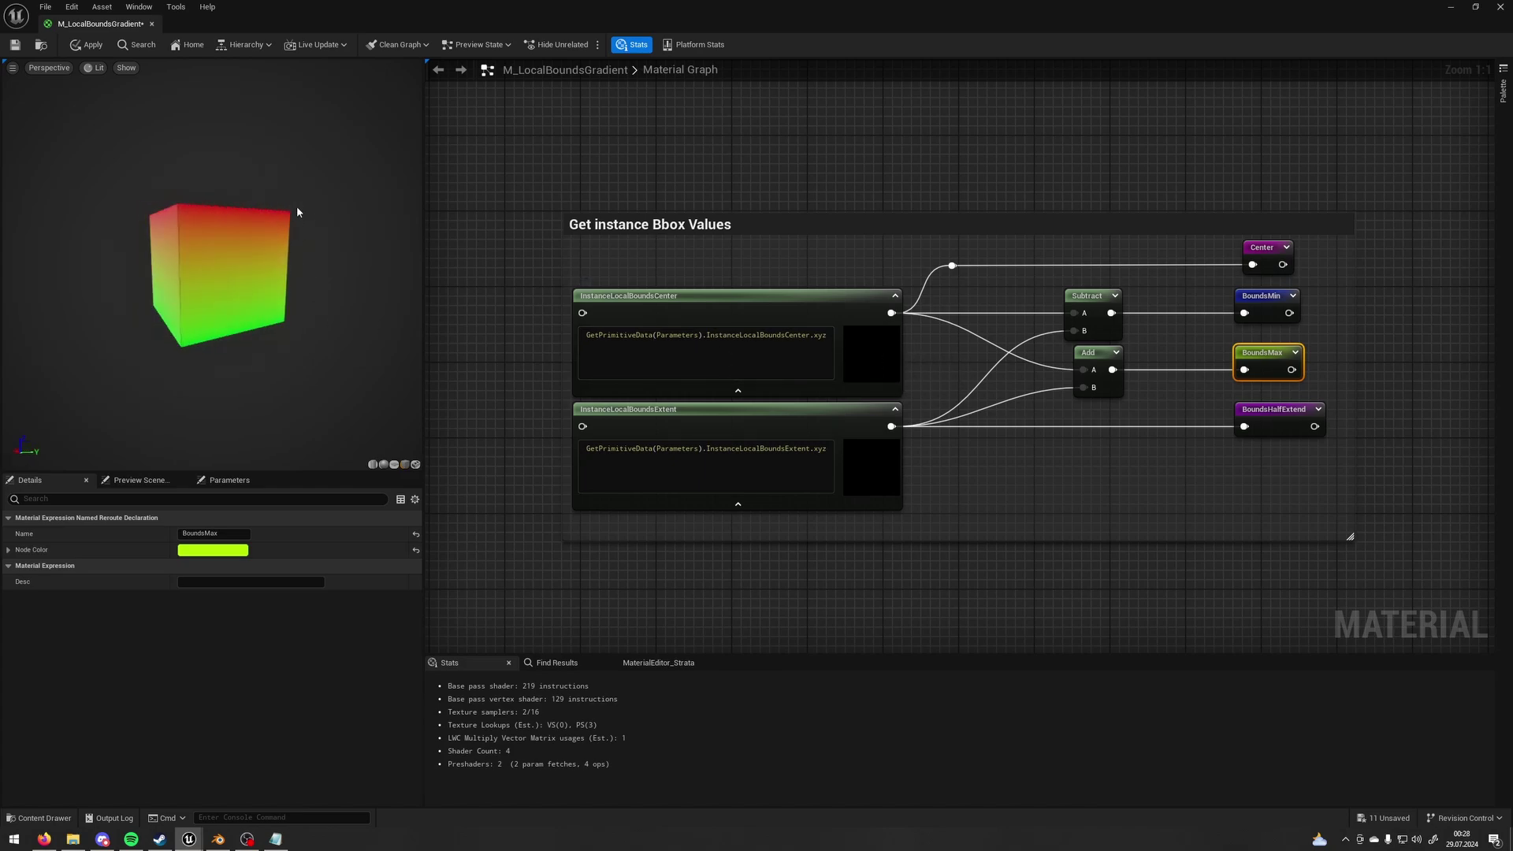
right_drag(935, 645, 683, 164)
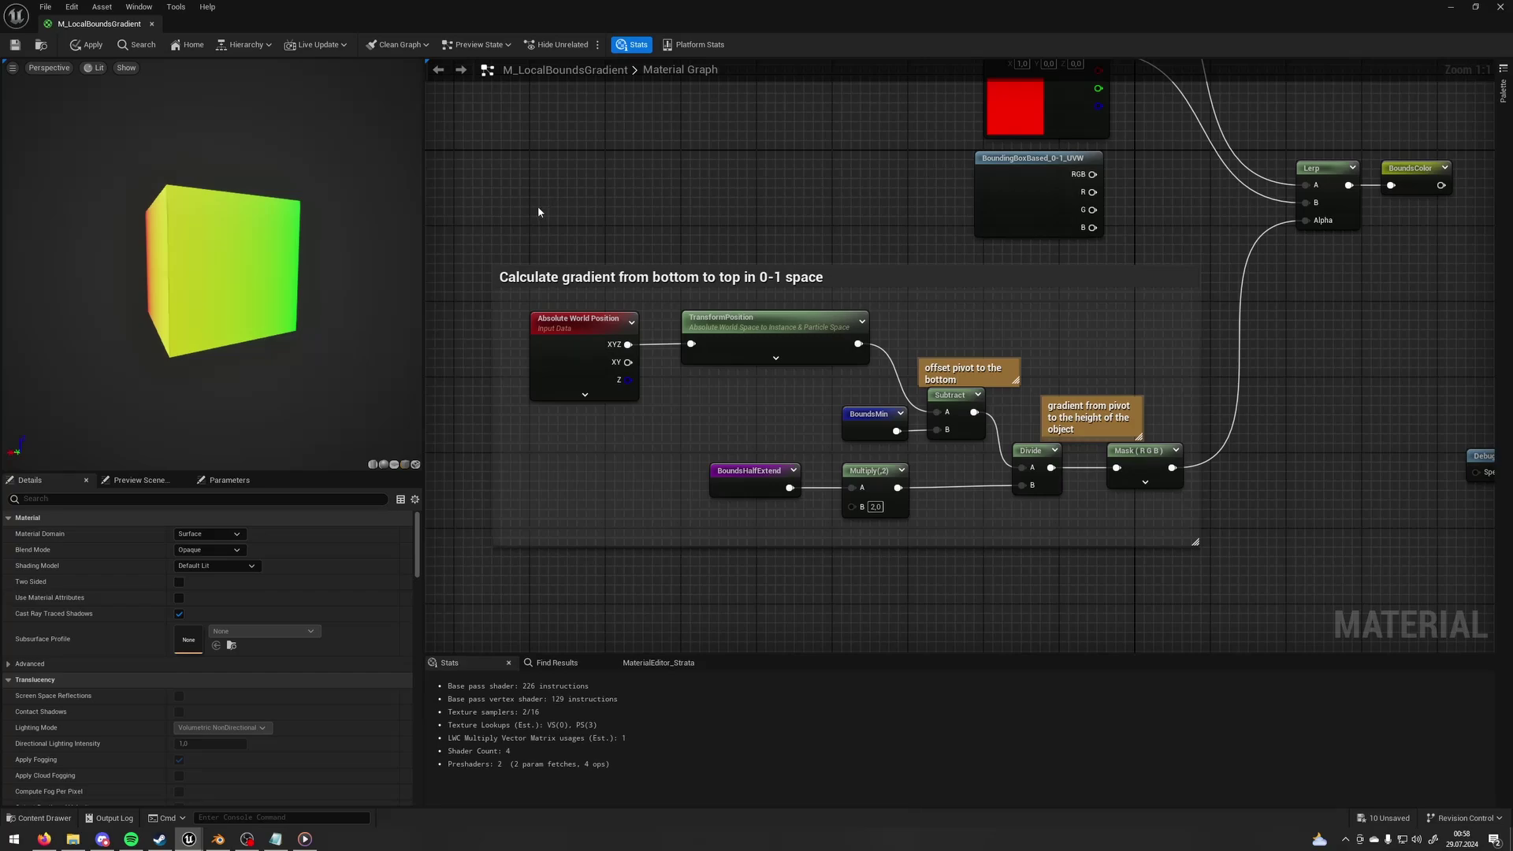
click(593, 381)
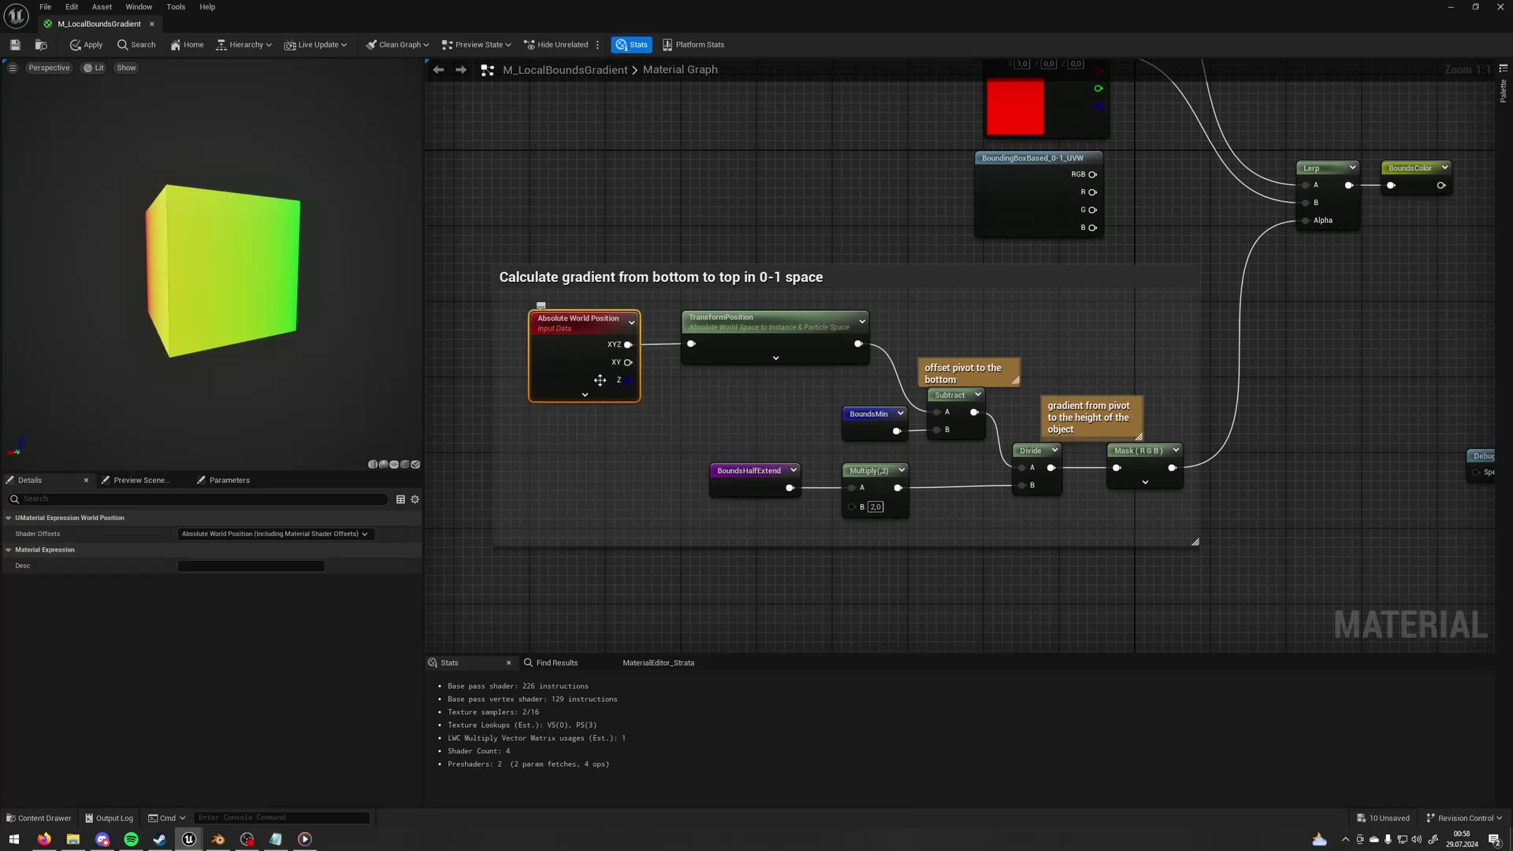
click(774, 327)
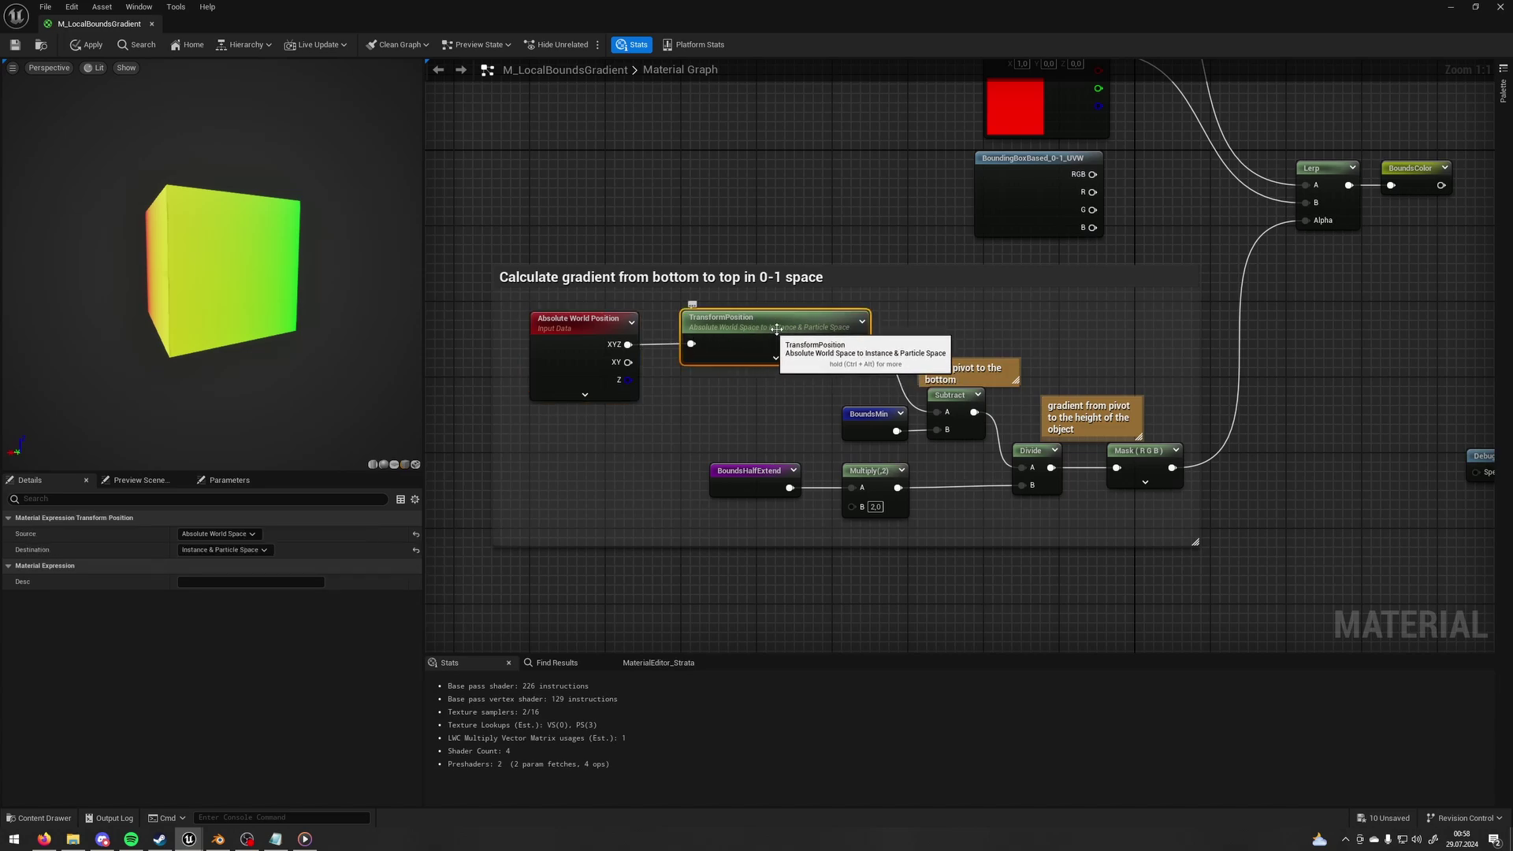
drag(805, 387, 626, 318)
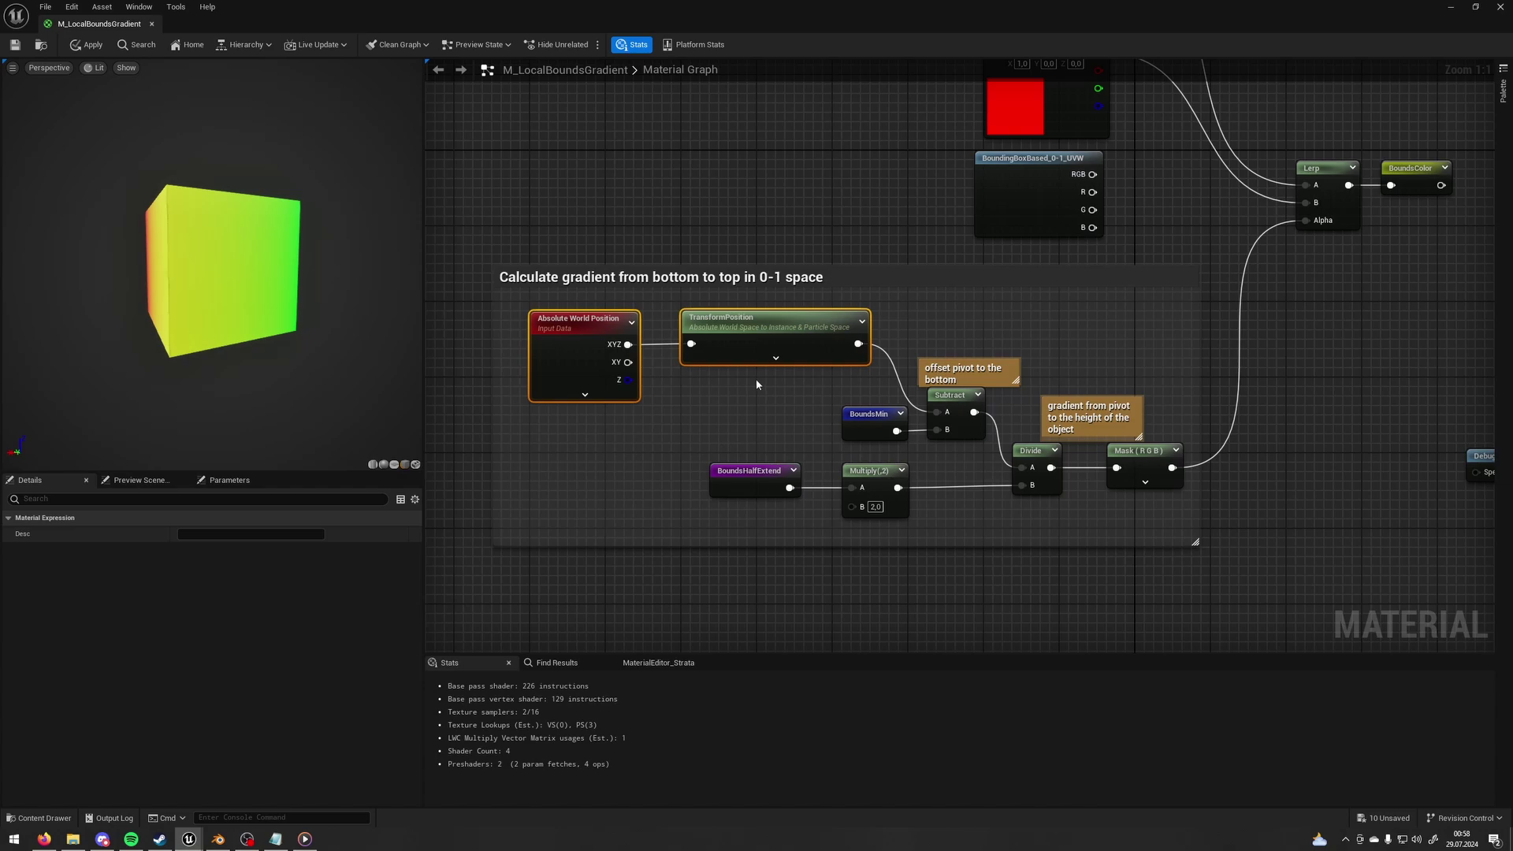
Compare the bounding-box named reroutes with the nodes of the bottom-to-top gradient calculation.
right_drag(561, 196, 708, 592)
right_drag(783, 326, 825, 540)
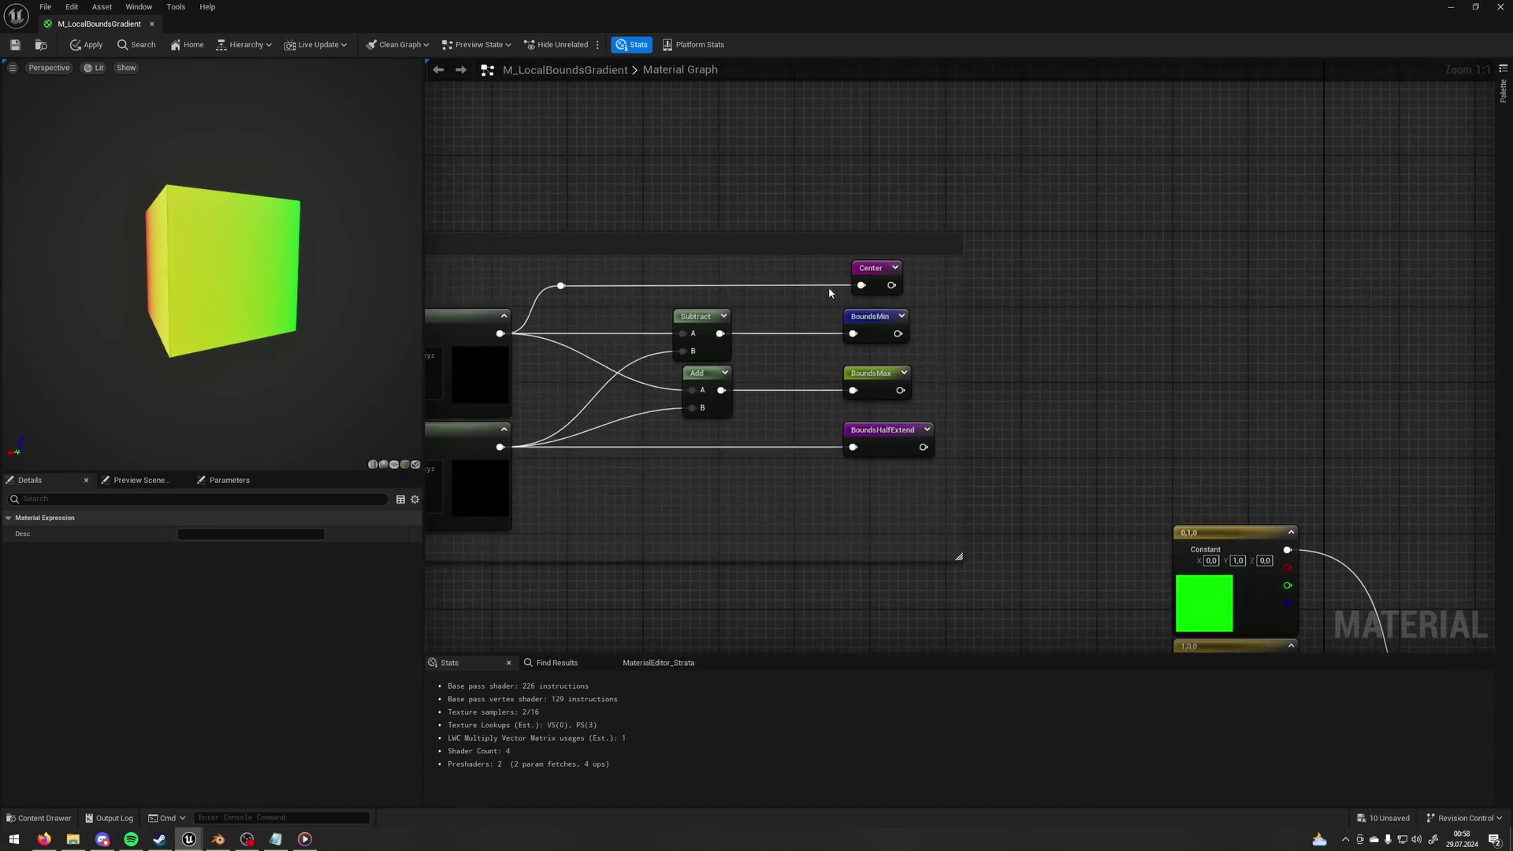
right_drag(851, 271, 953, 281)
right_drag(902, 509, 712, 159)
right_drag(857, 565, 872, 354)
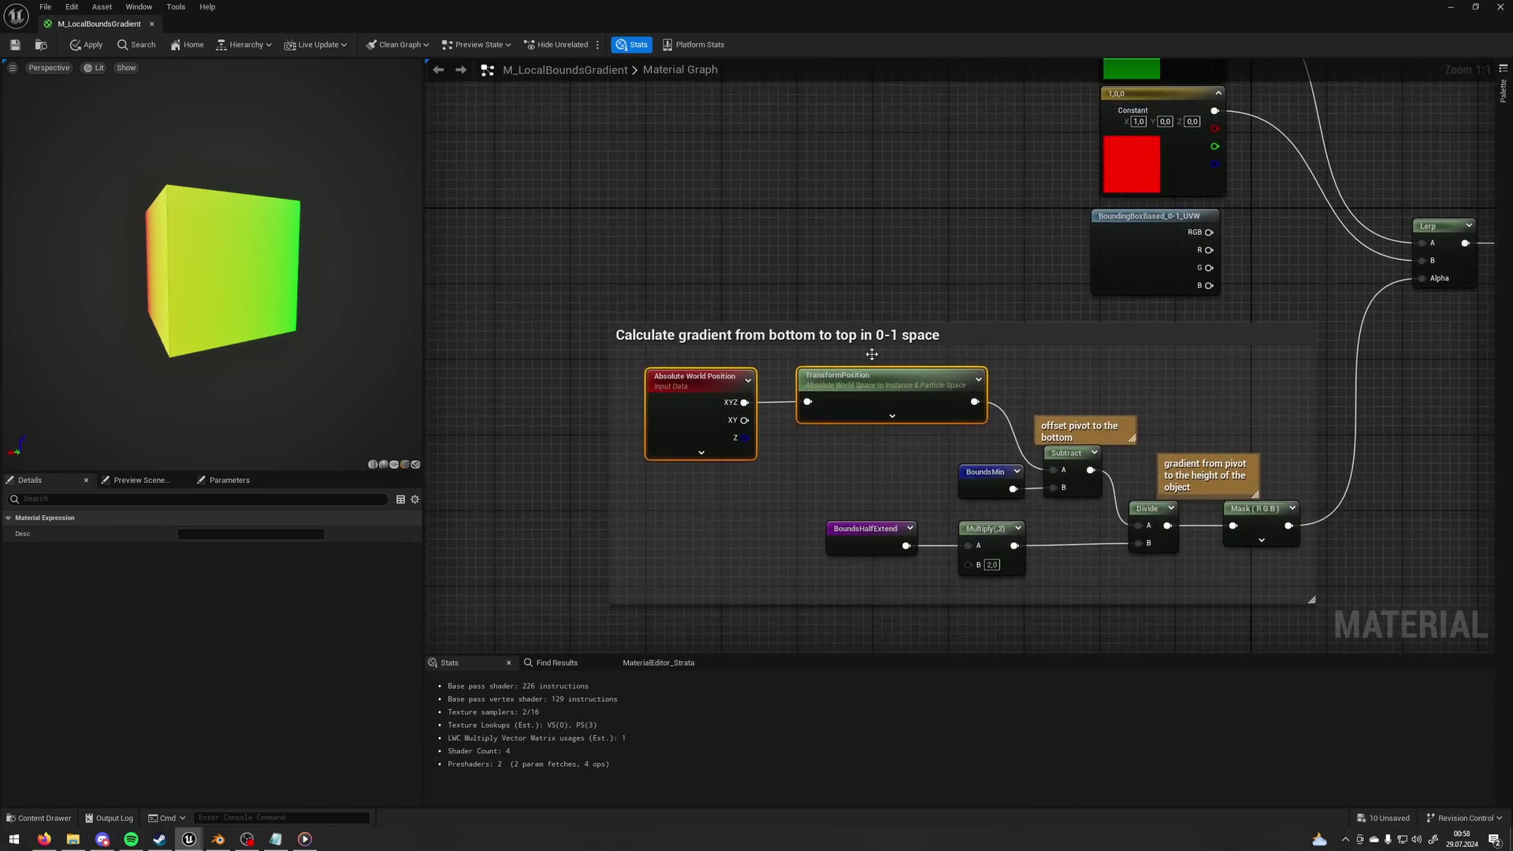
Examine how subtracting BoundsMin offsets the pivot, relating it to the preview cube's corner.
click(897, 489)
right_drag(945, 455, 883, 432)
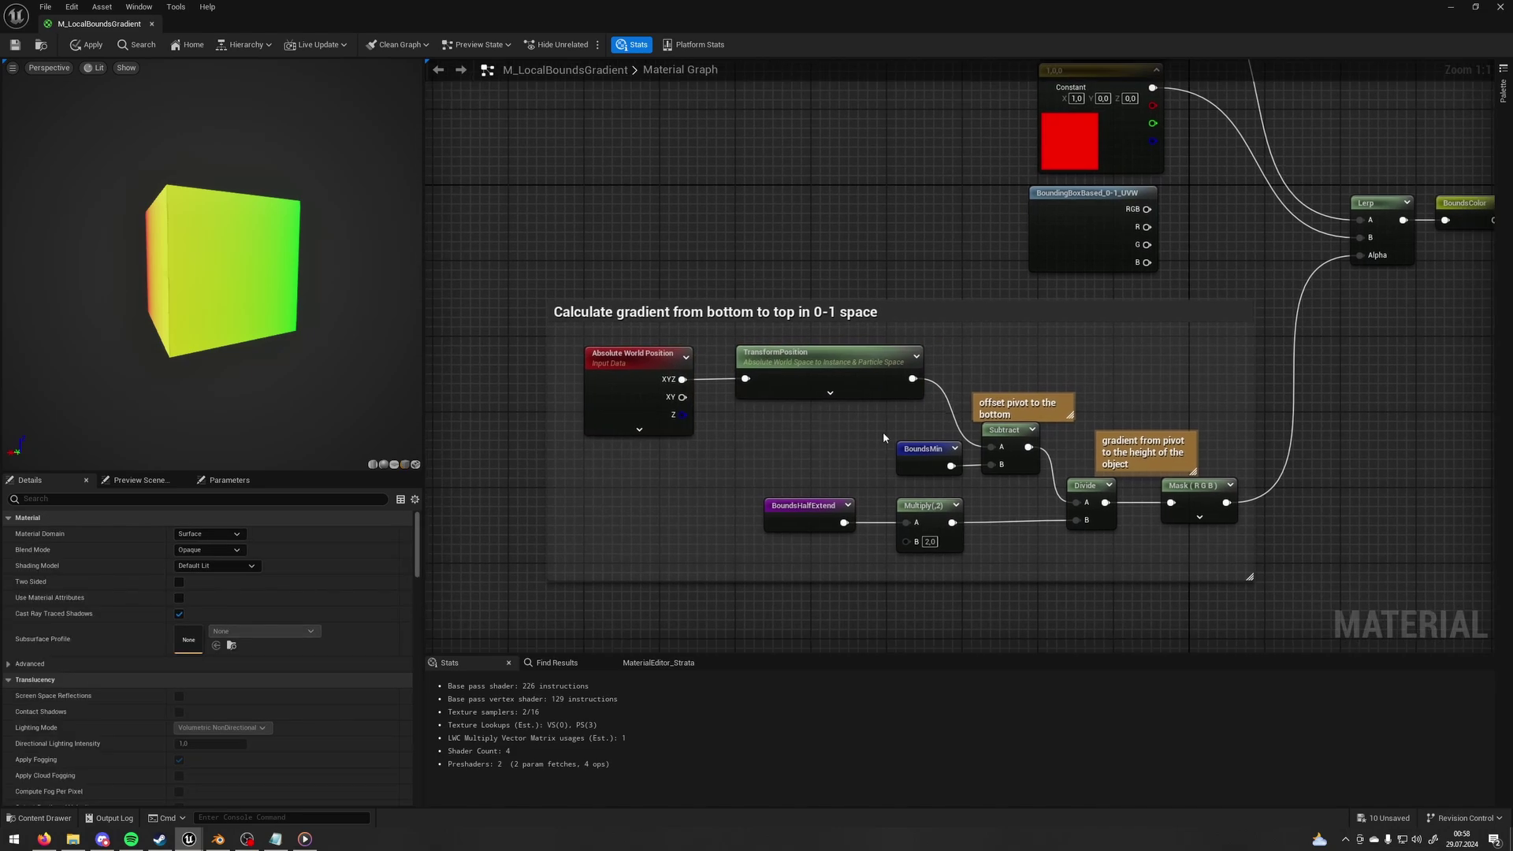
click(930, 447)
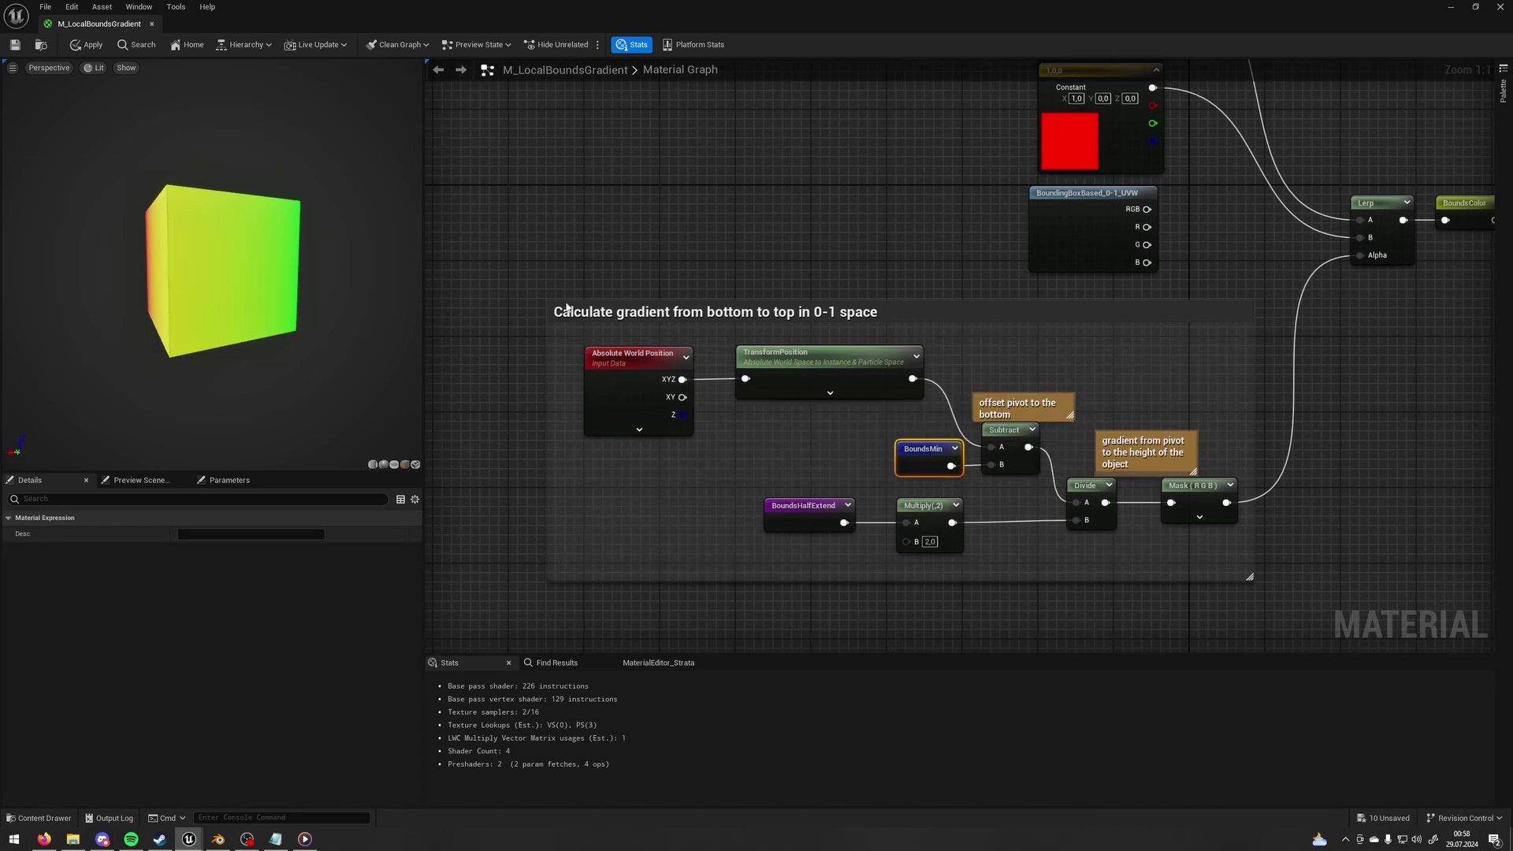
mouse_move(217, 270)
mouse_down()
mouse_move(272, 270)
mouse_move(189, 269)
mouse_up()
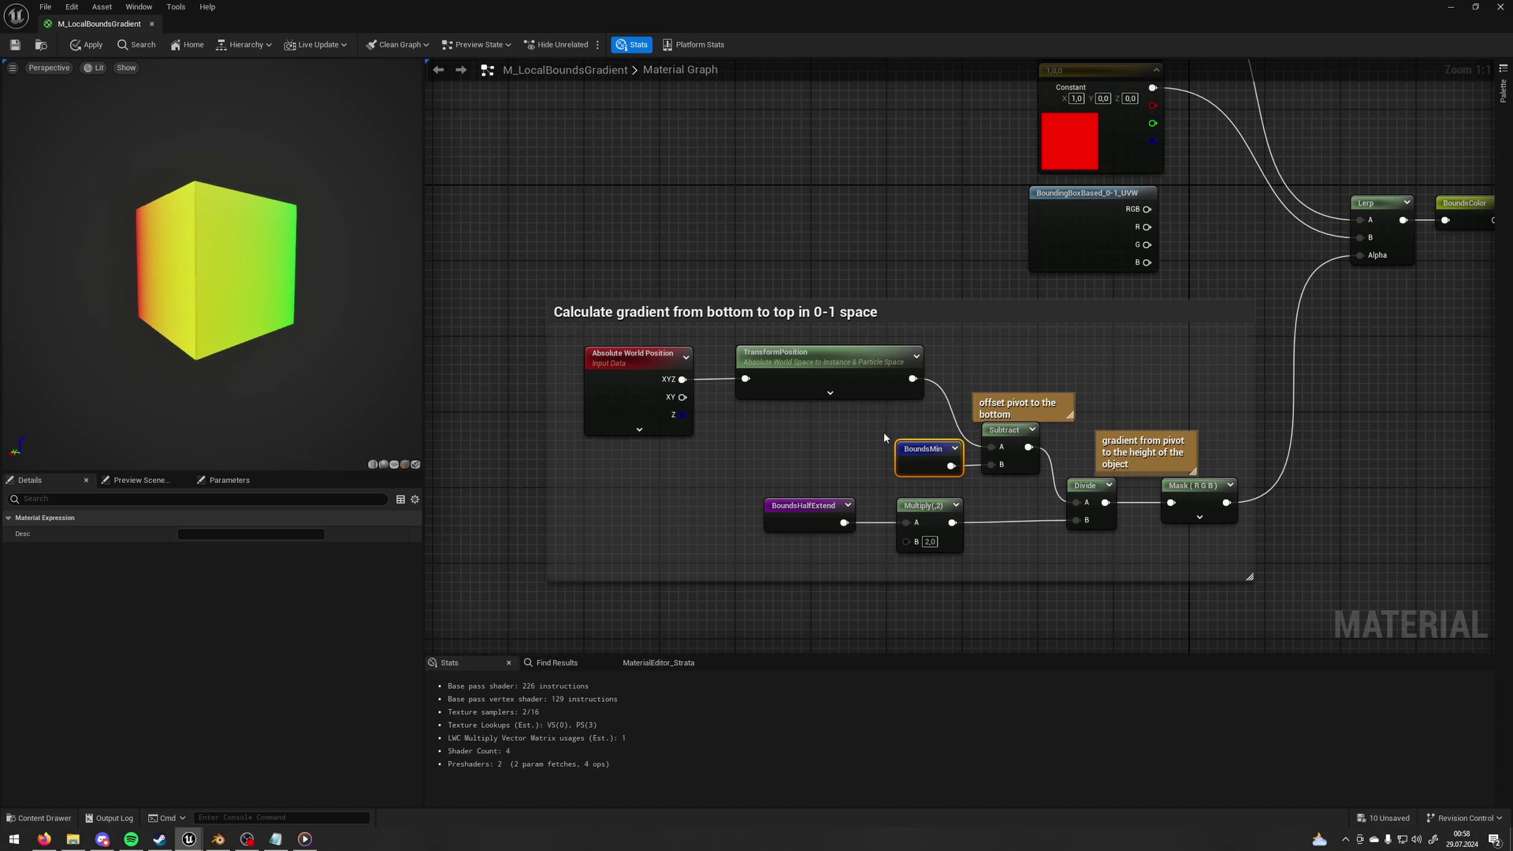
right_drag(883, 432, 864, 410)
Inspect the Divide, BoundsHalfExtend and Multiply nodes and relate them to the preview cube's full size.
click(1060, 458)
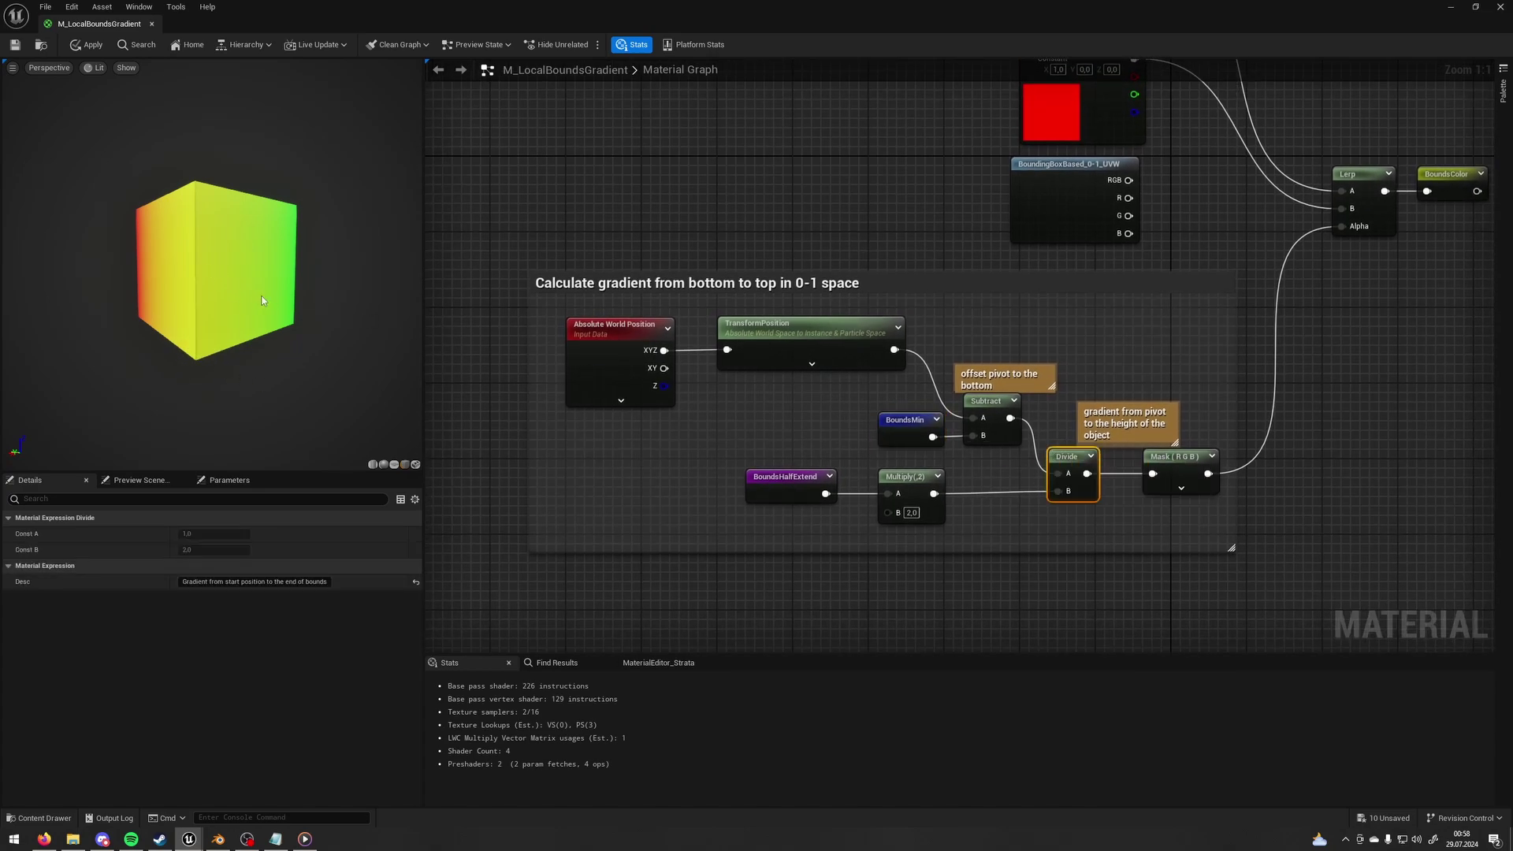
drag(258, 317, 201, 313)
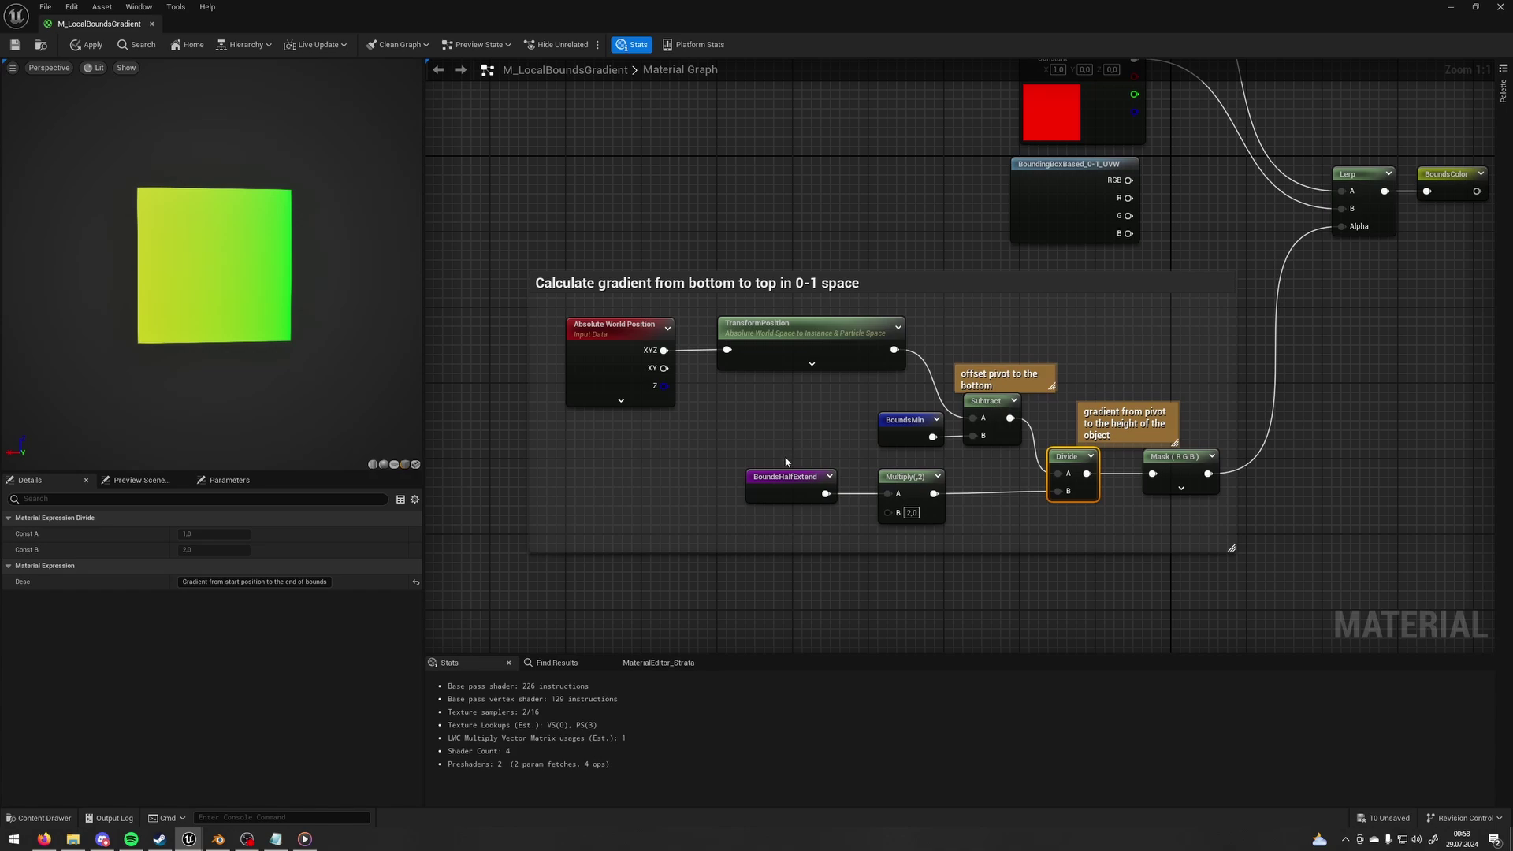
click(788, 477)
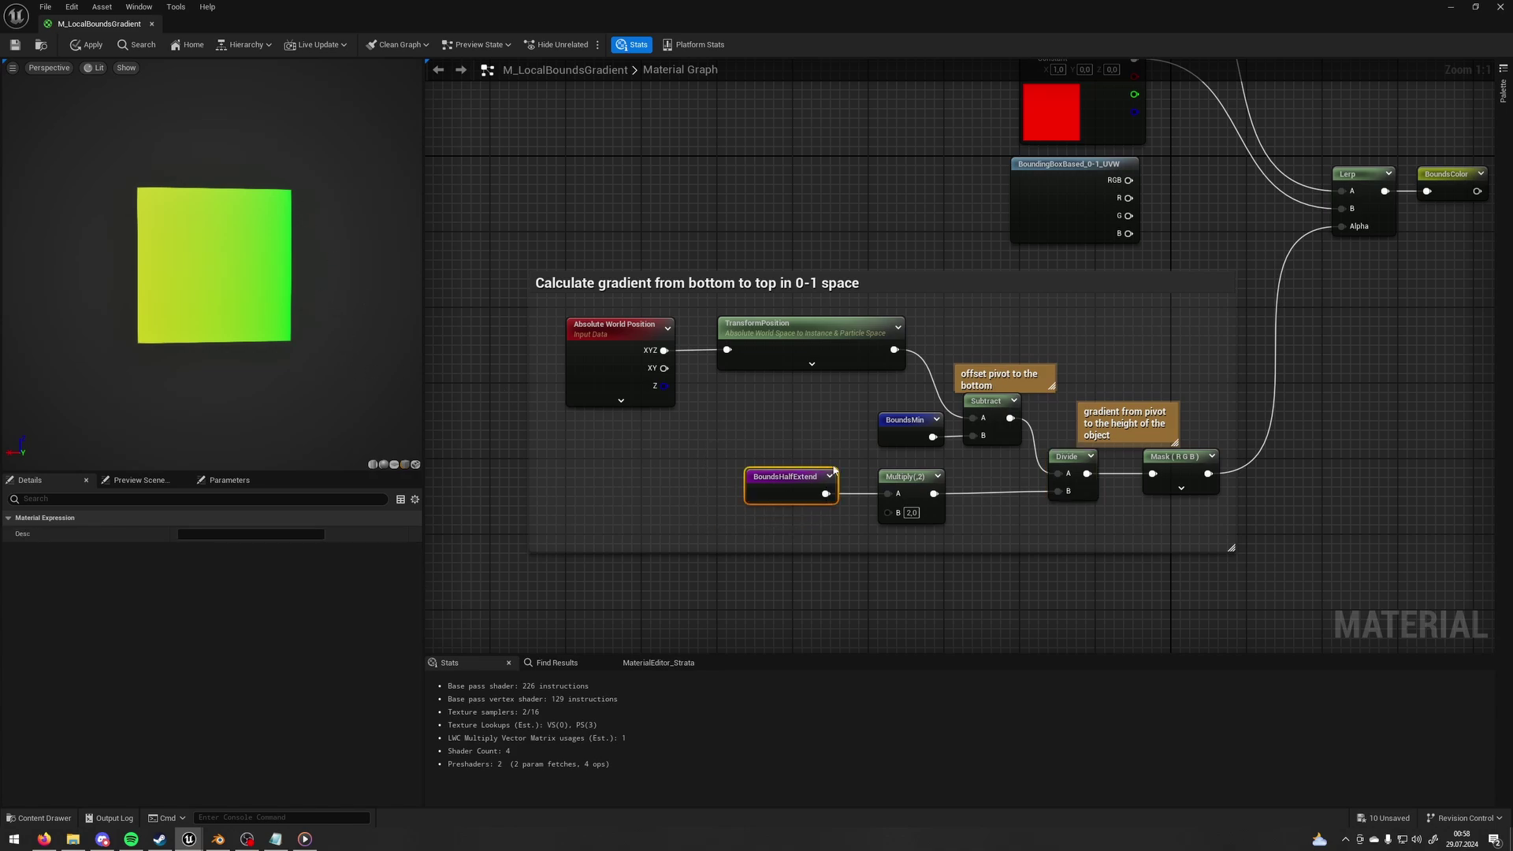
drag(301, 341, 306, 356)
click(905, 477)
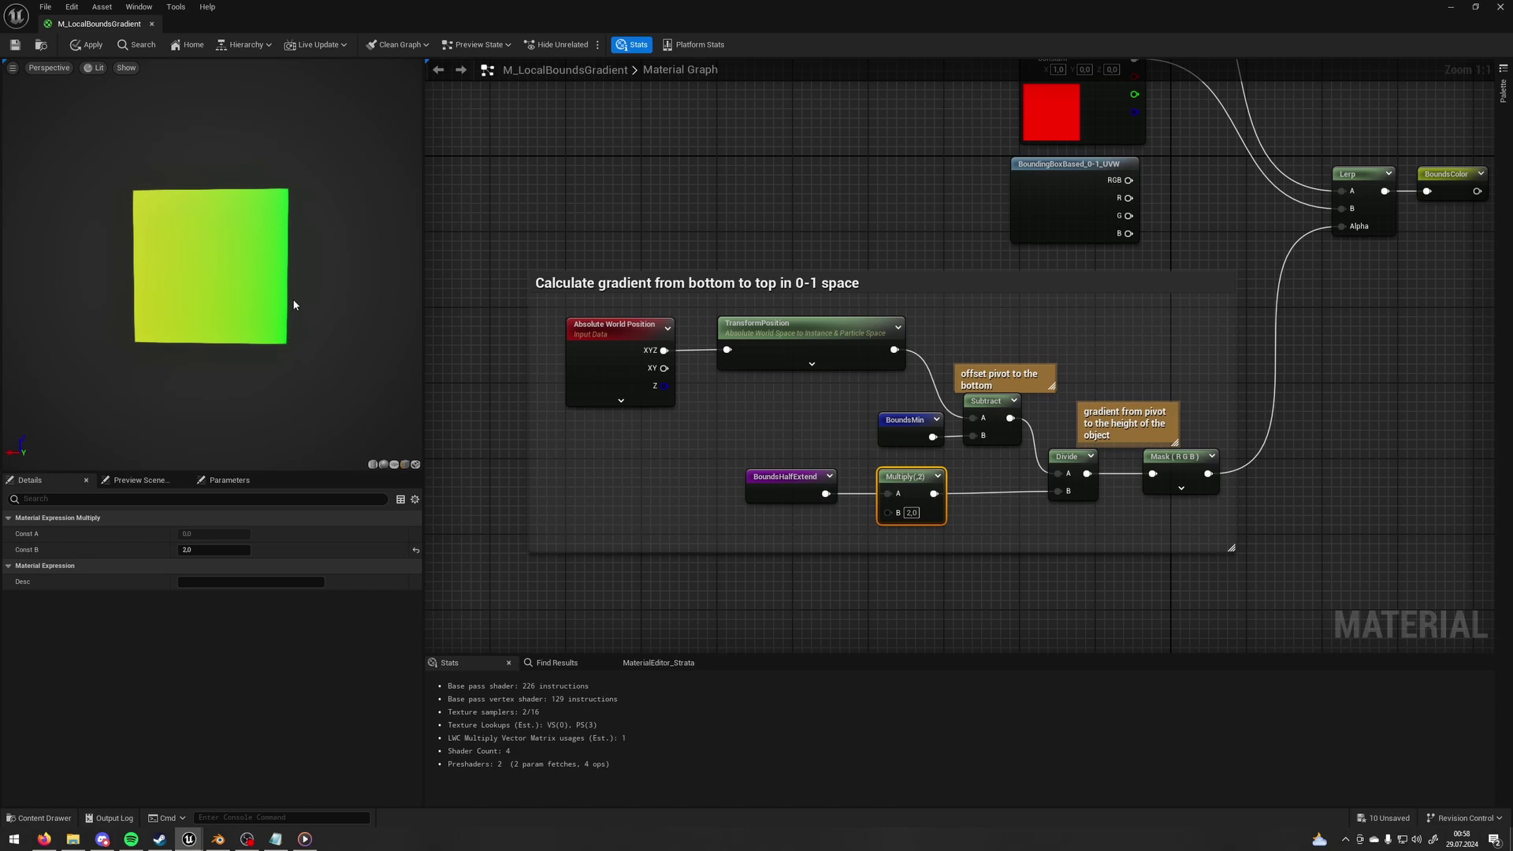
drag(119, 292, 116, 351)
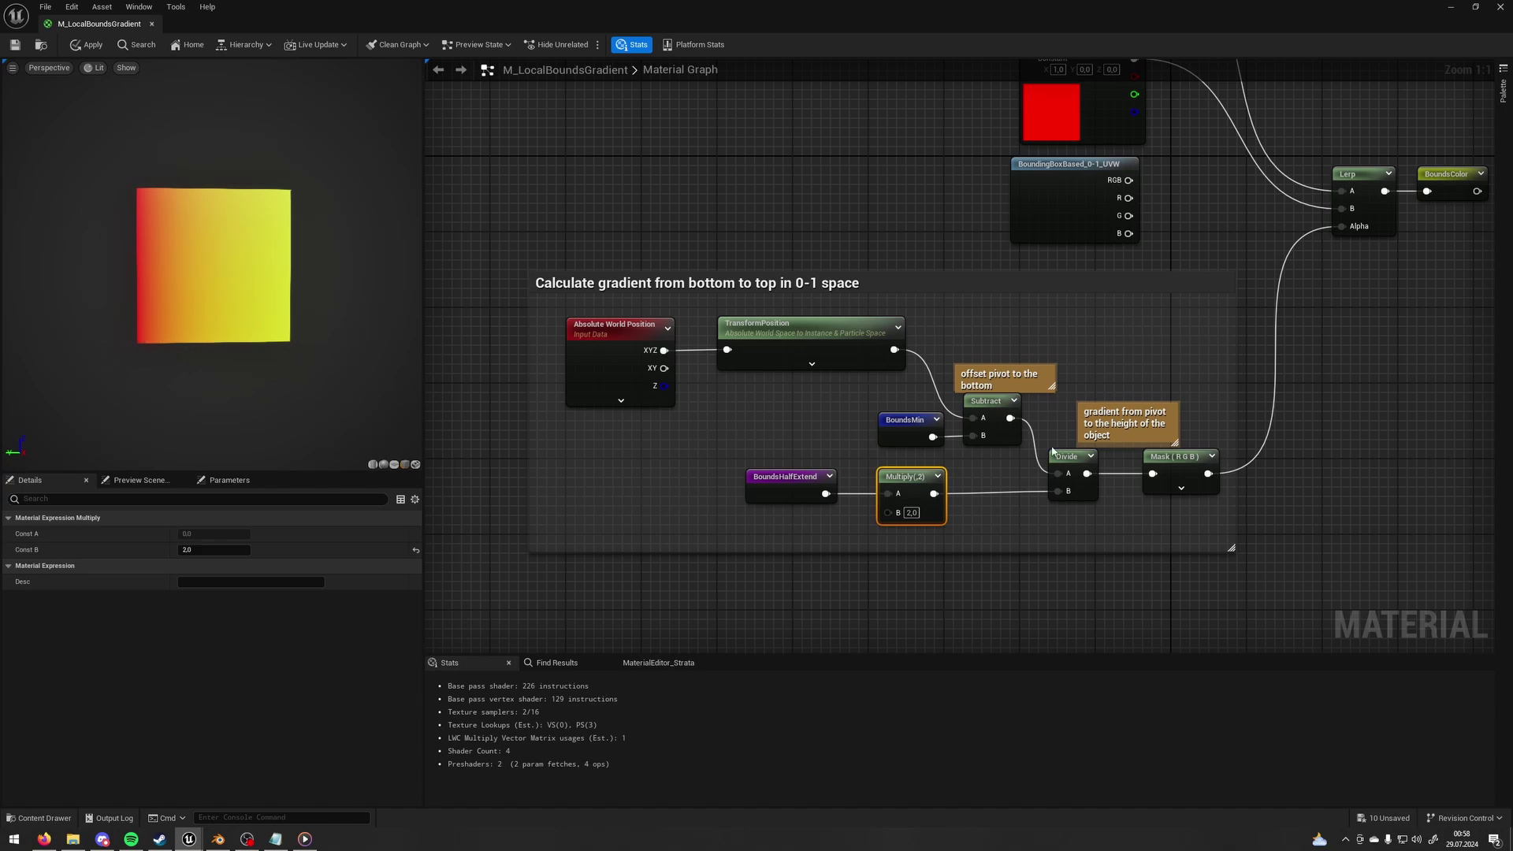
Disable the R and G channels of the Mask node, leaving only B, and move the node closer to Divide.
right_drag(1171, 501, 1028, 519)
click(1029, 501)
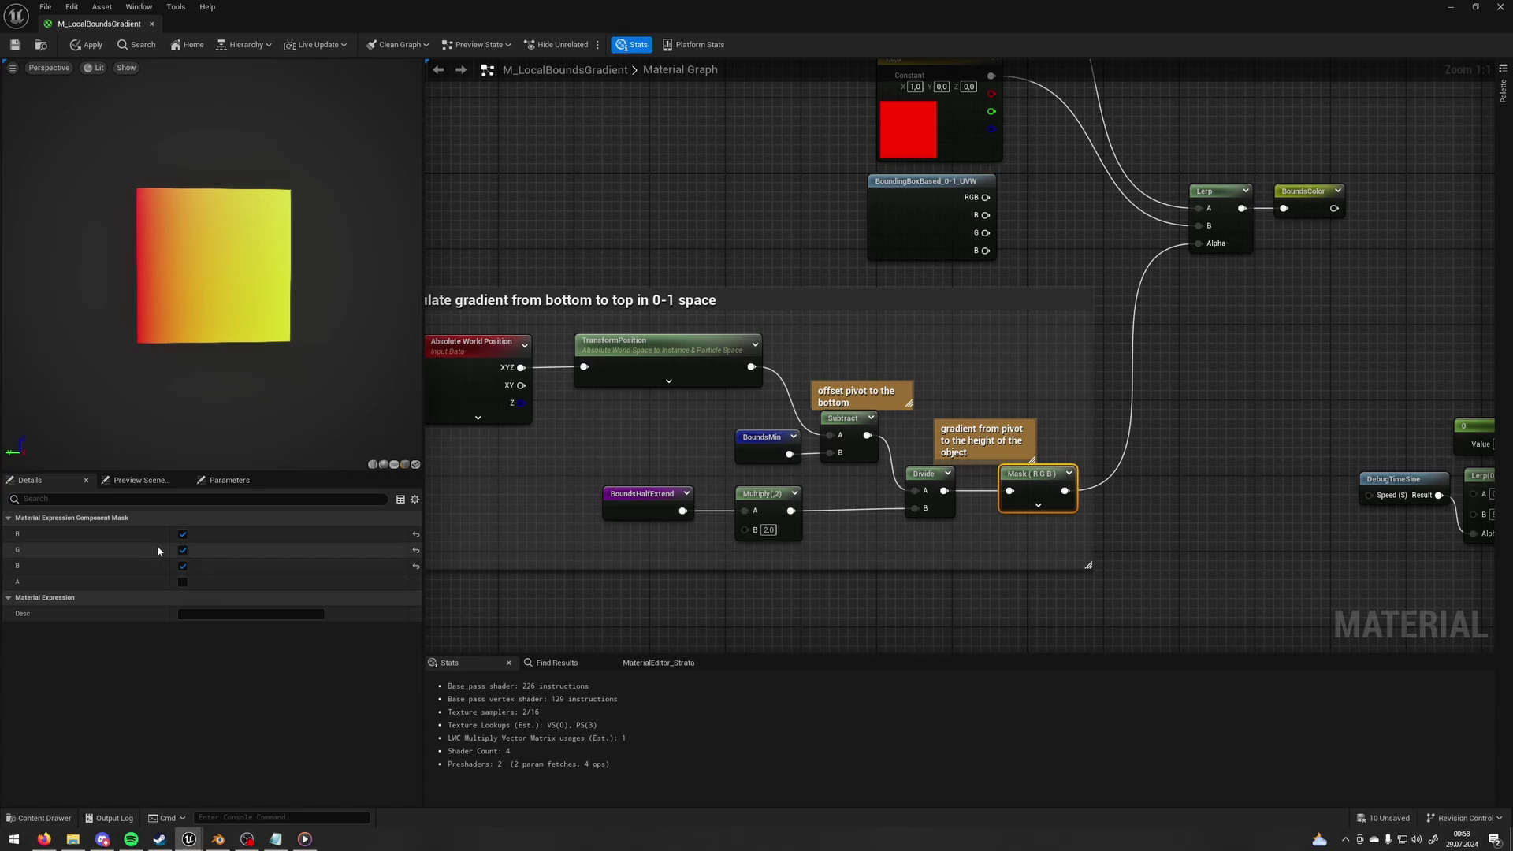
click(182, 551)
click(183, 534)
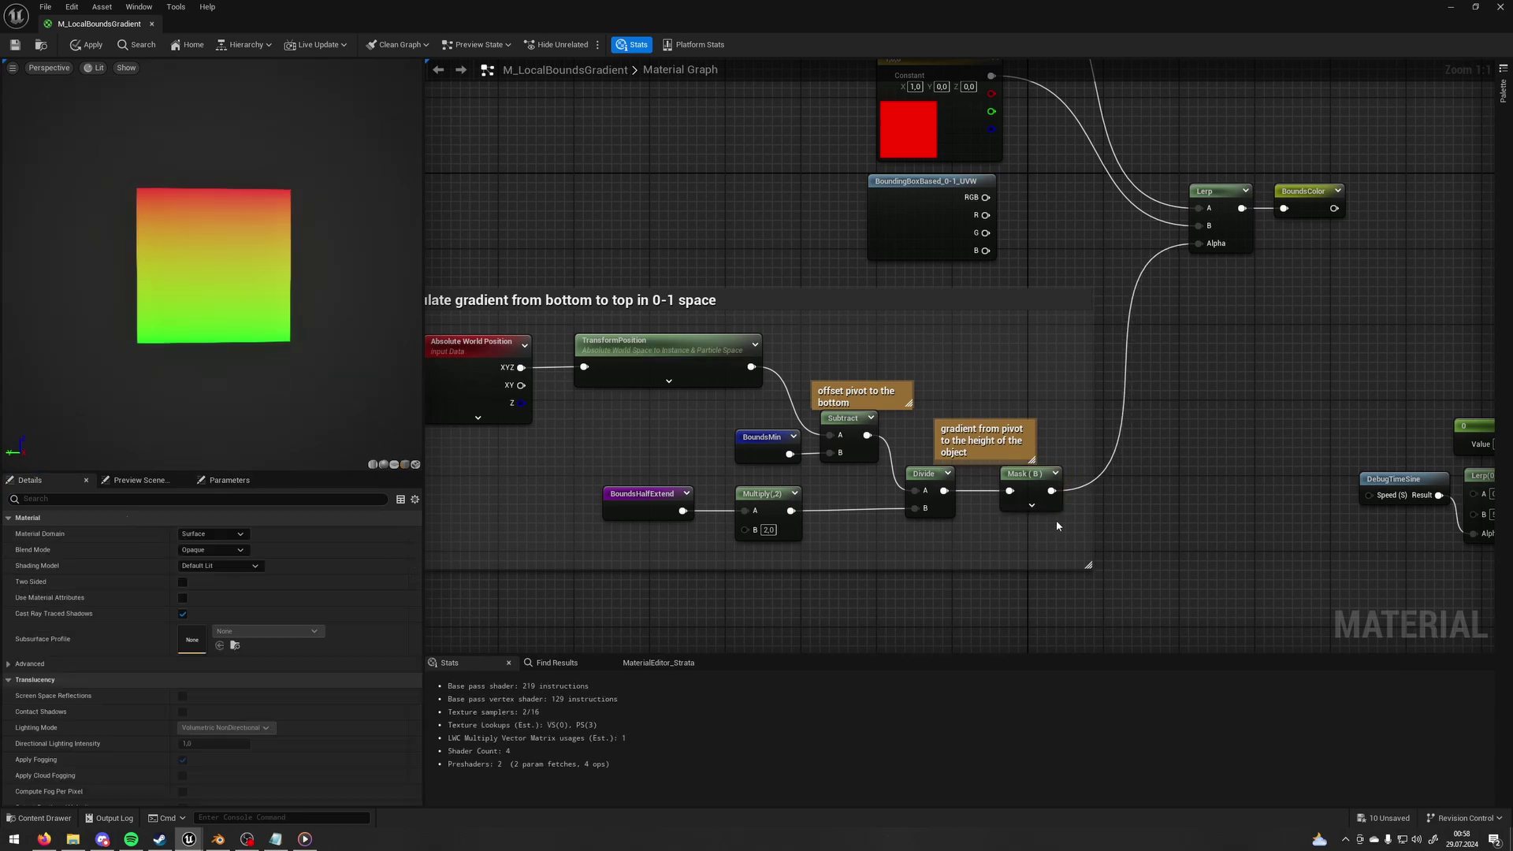
drag(1037, 482, 1017, 486)
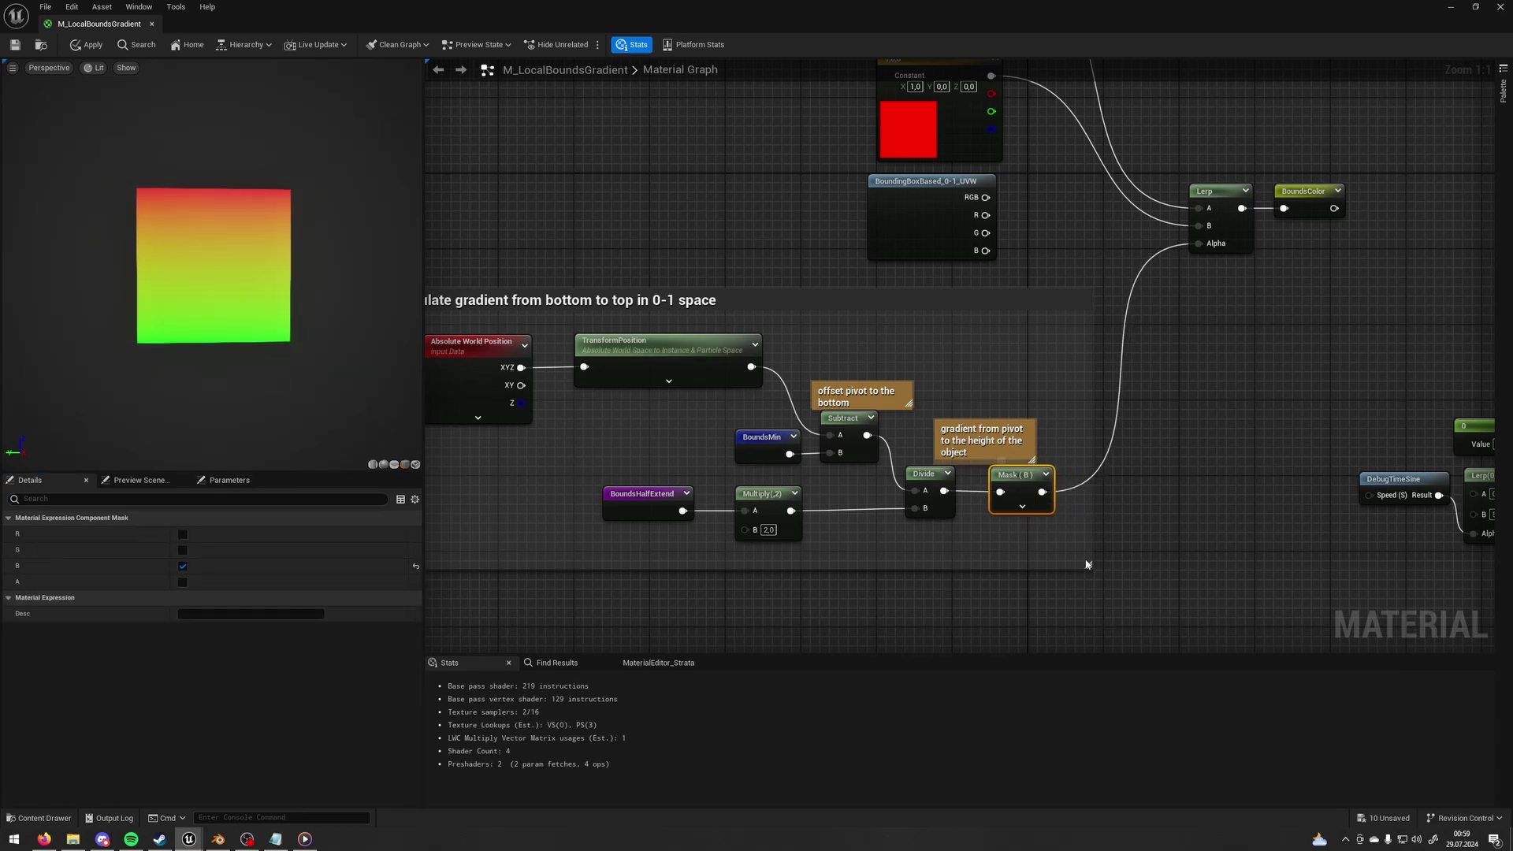
Examine the color constants and the Lerp node feeding the BoundsColor named reroute.
click(1214, 347)
right_drag(1214, 347, 1077, 586)
drag(1089, 232, 773, 433)
right_drag(773, 433, 697, 394)
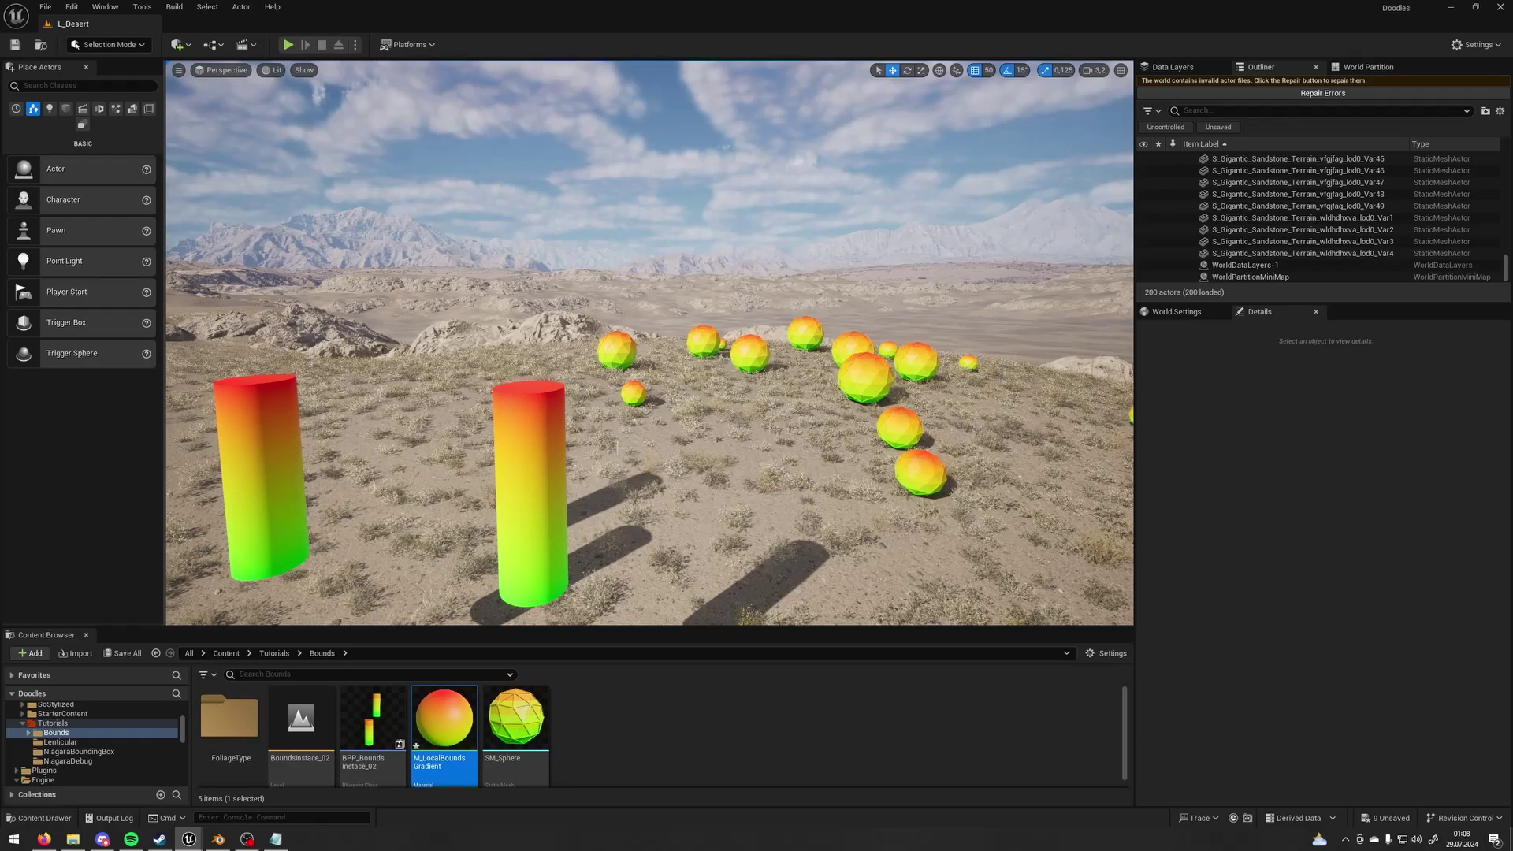
Inspect the instanced foliage spheres and the BoundsInstace_02 level instance in the desert level.
click(886, 344)
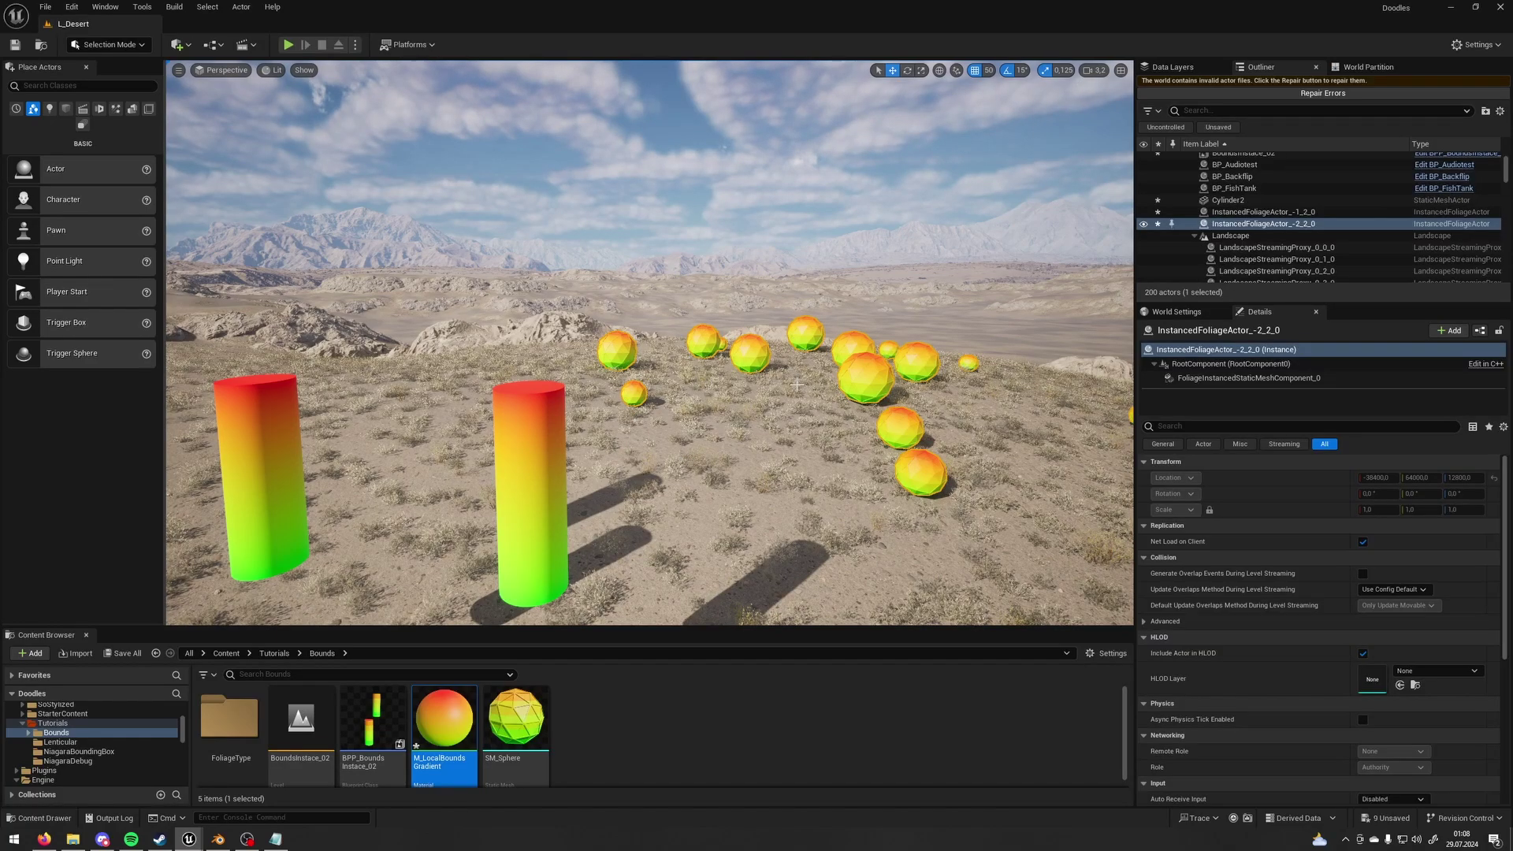
right_drag(788, 388, 552, 388)
click(758, 354)
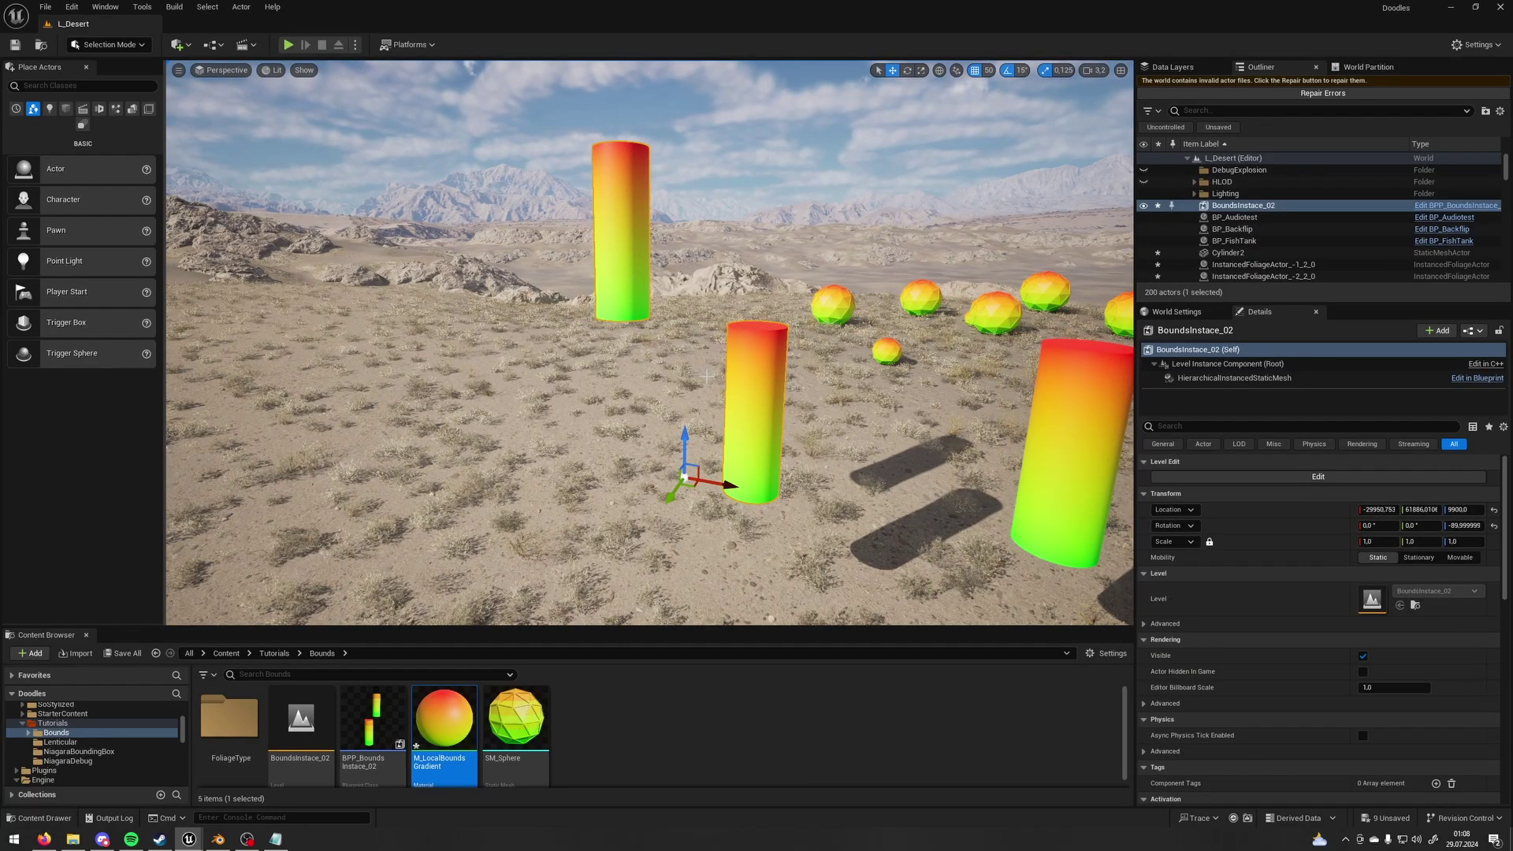
right_drag(712, 378, 945, 378)
Move the Cylinder2 static mesh along X to a location of about -29283 and view its gradient.
click(660, 441)
right_drag(619, 440, 646, 418)
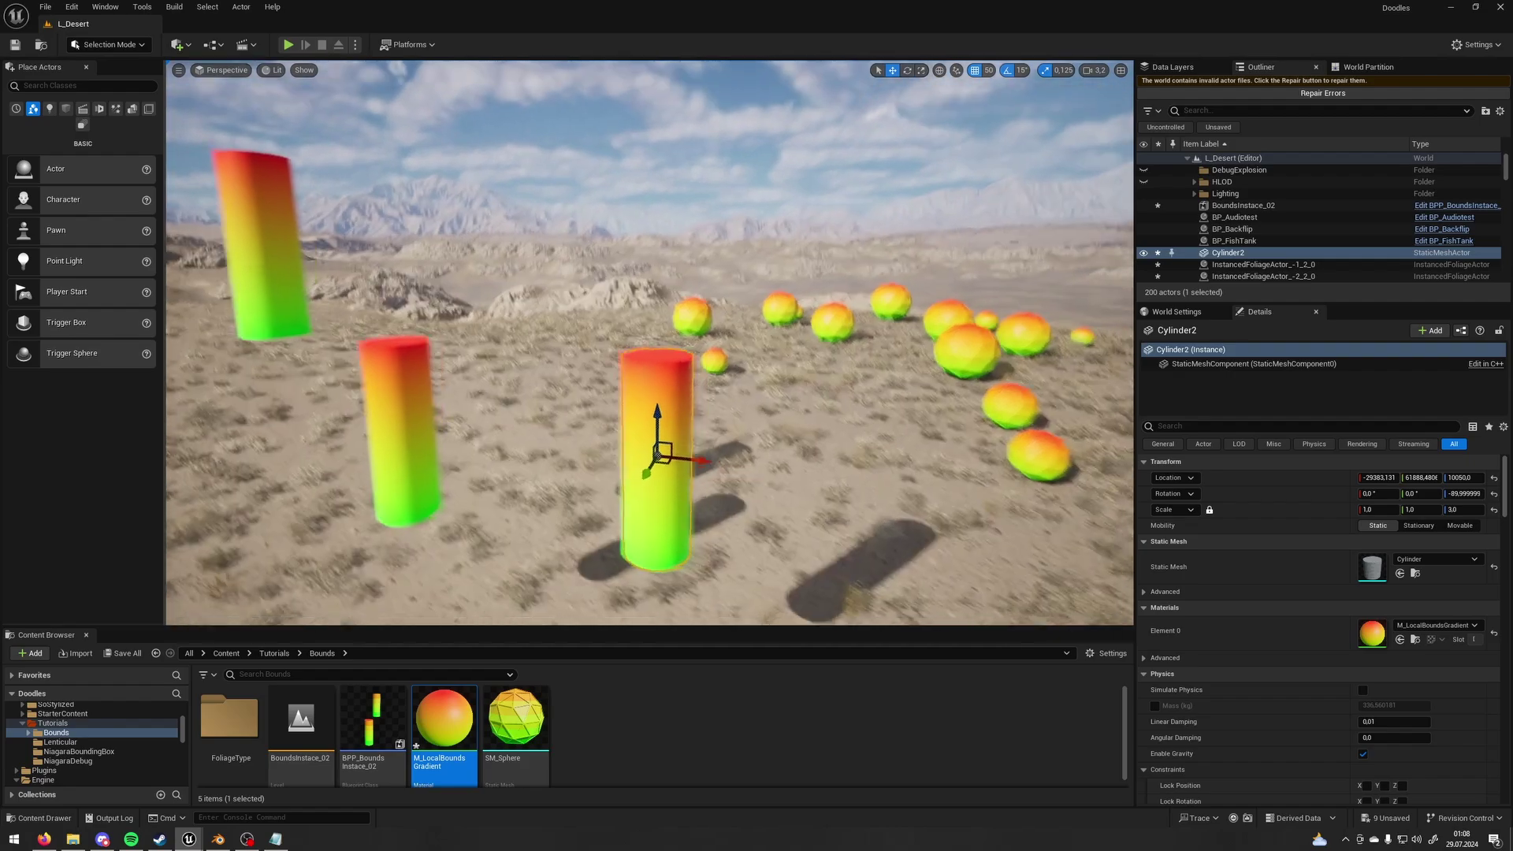
right_drag(658, 471, 658, 471)
drag(741, 483, 814, 489)
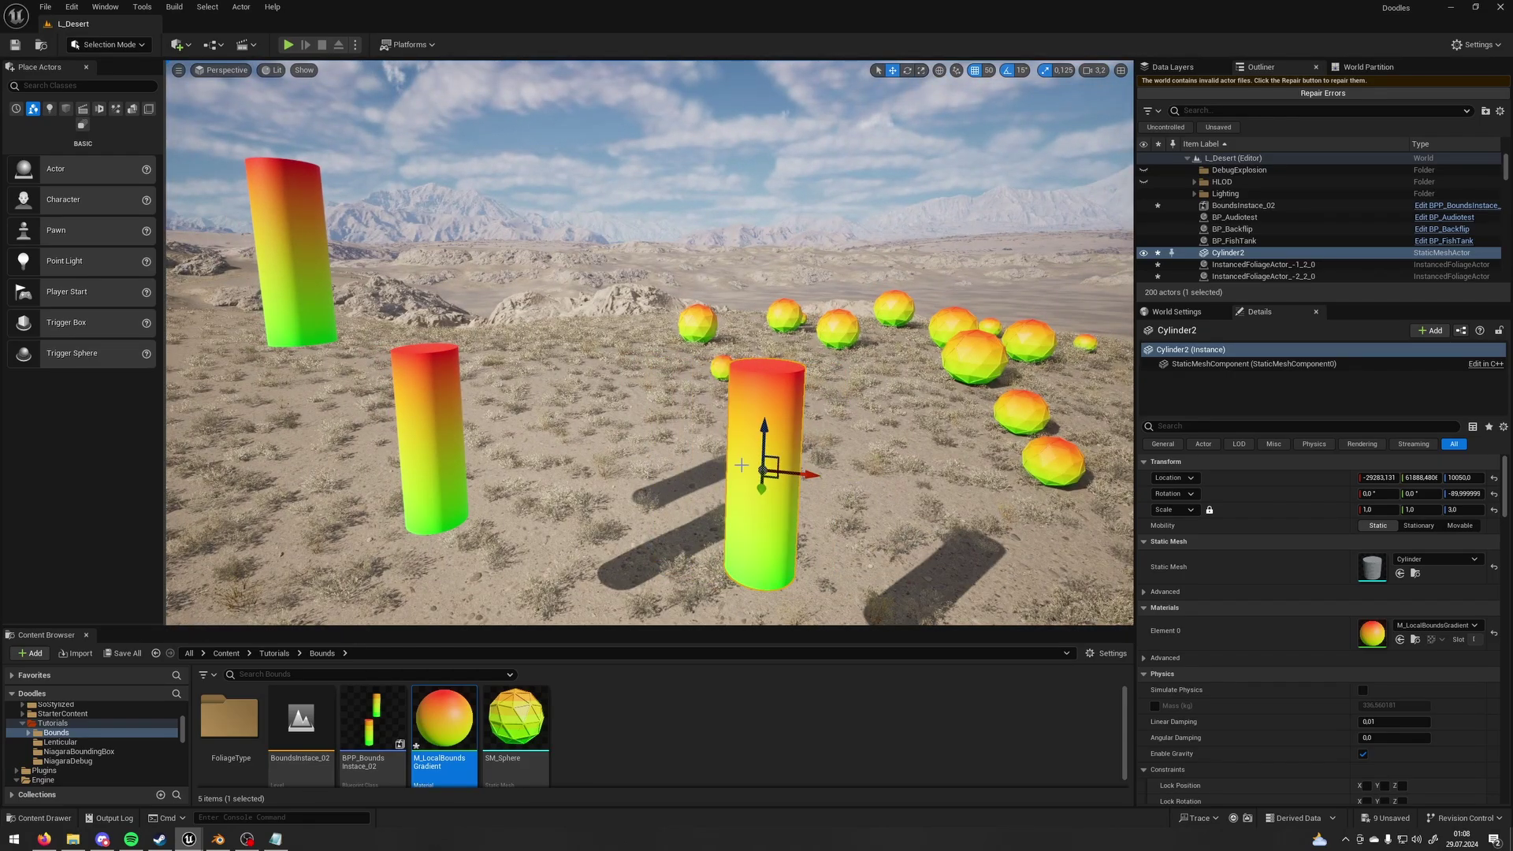
right_drag(761, 394, 761, 395)
key(q)
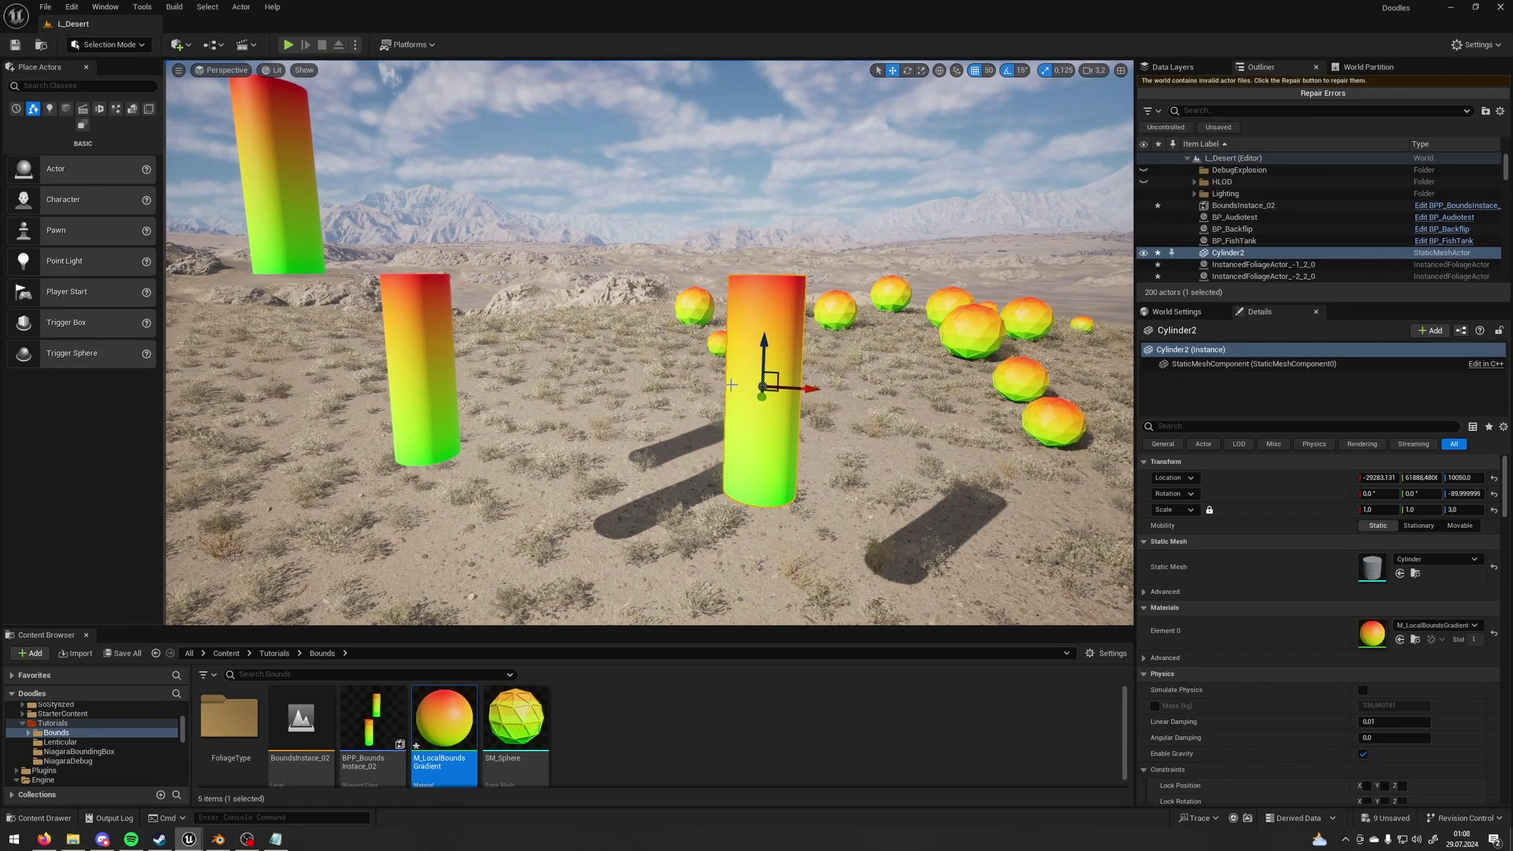
right_drag(760, 357, 761, 357)
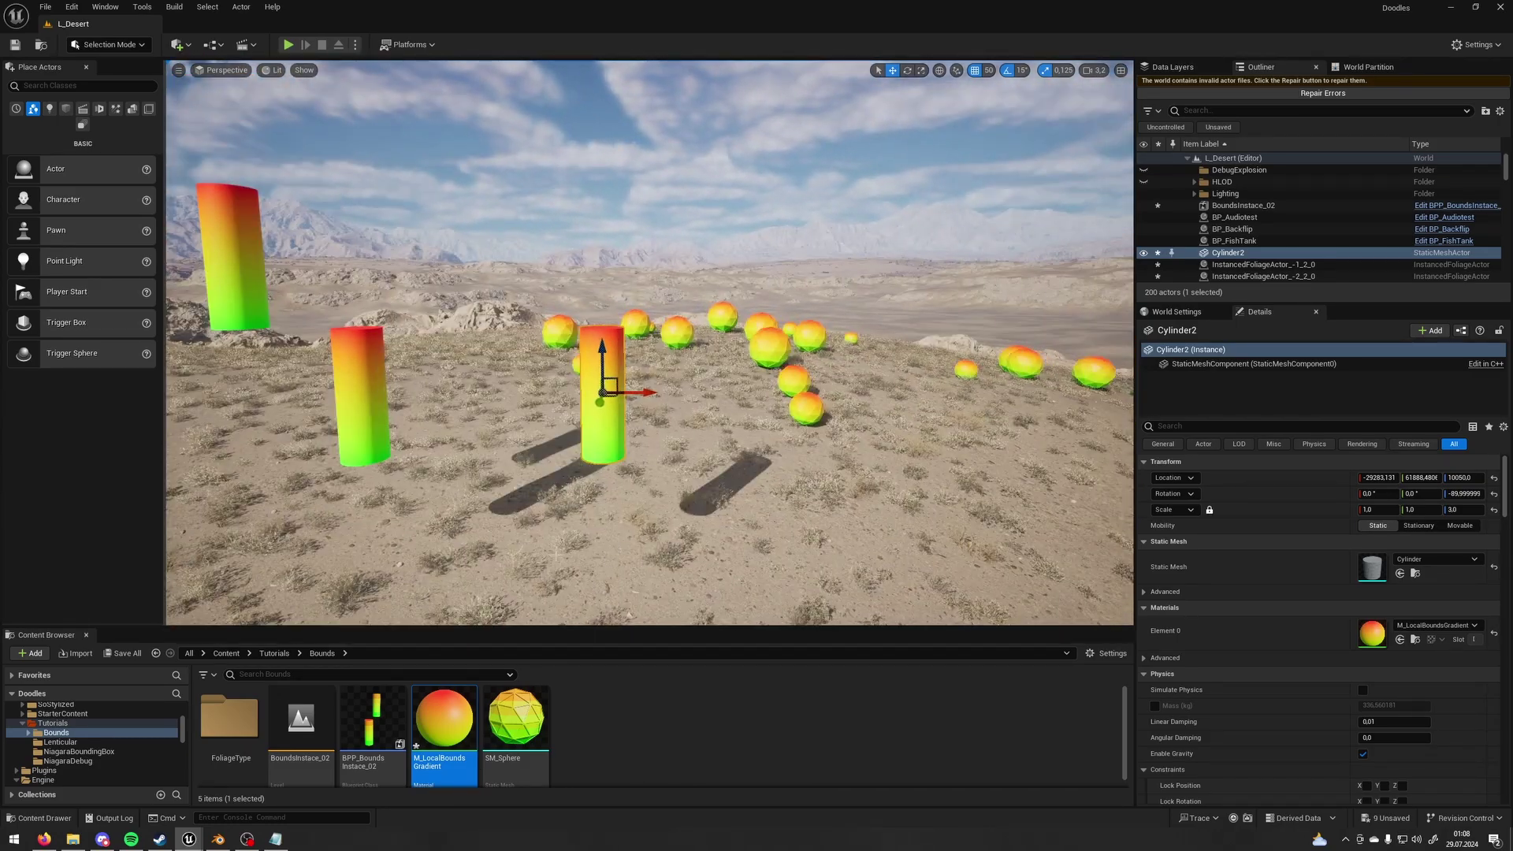
Connect the MakeFloat3 result to World Position Offset in M_LocalBoundsGradient, apply the material and return to the level.
double_click(466, 713)
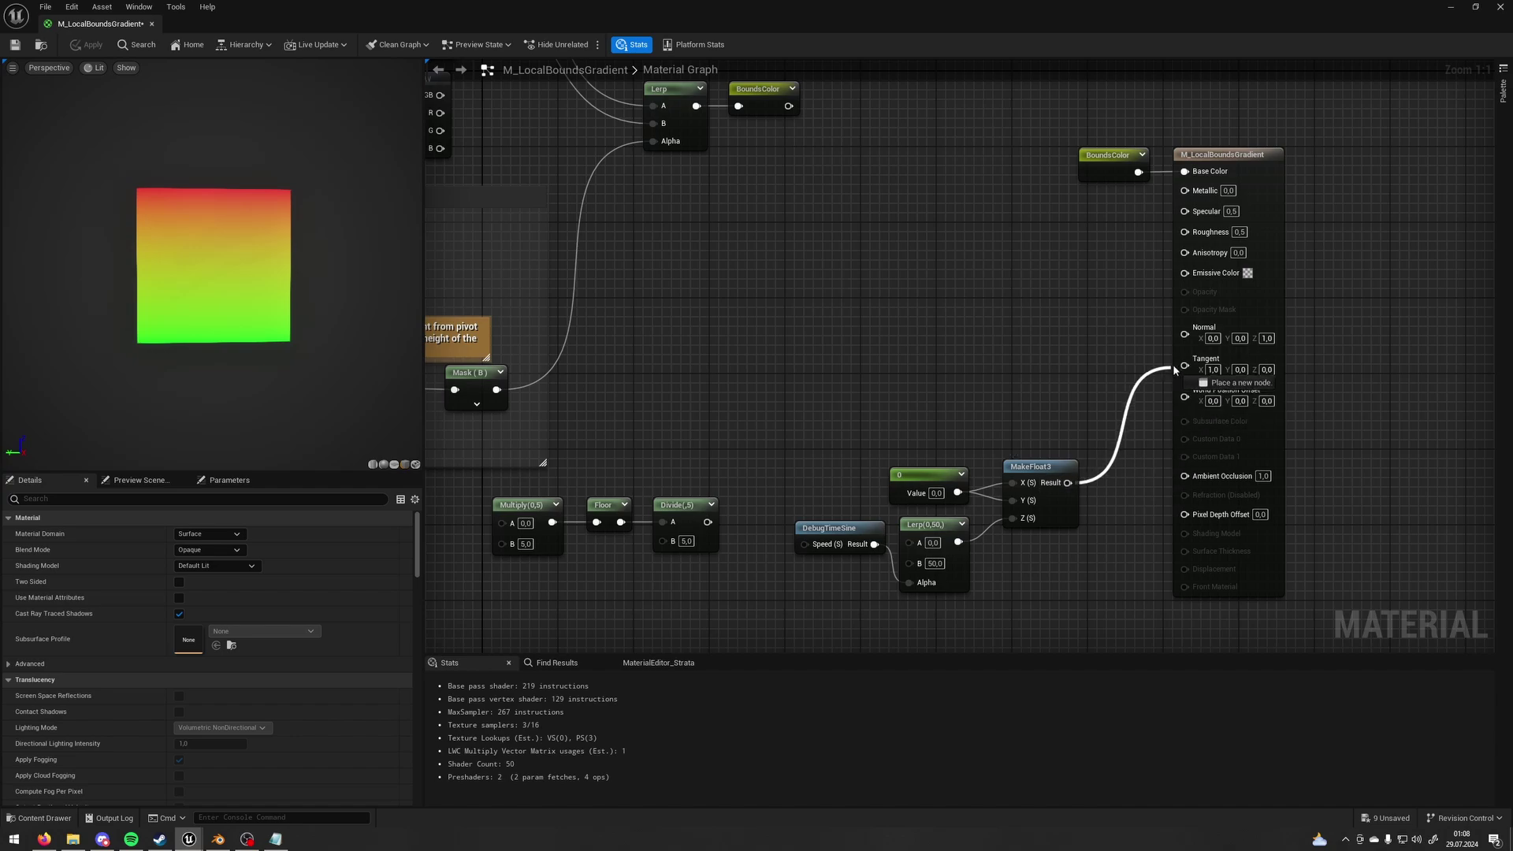
drag(1197, 394, 1195, 394)
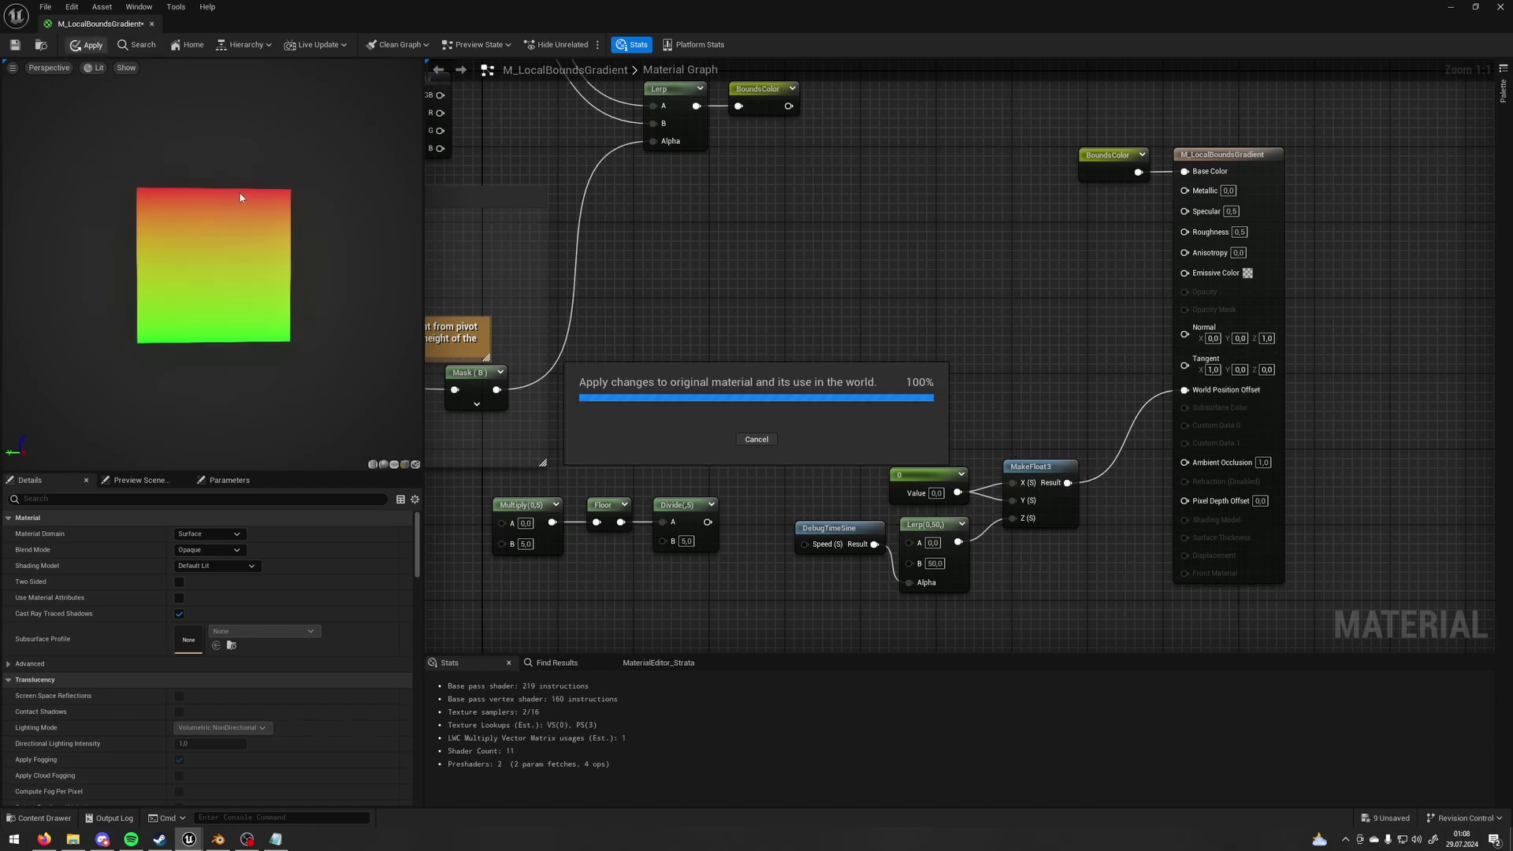
click(1449, 7)
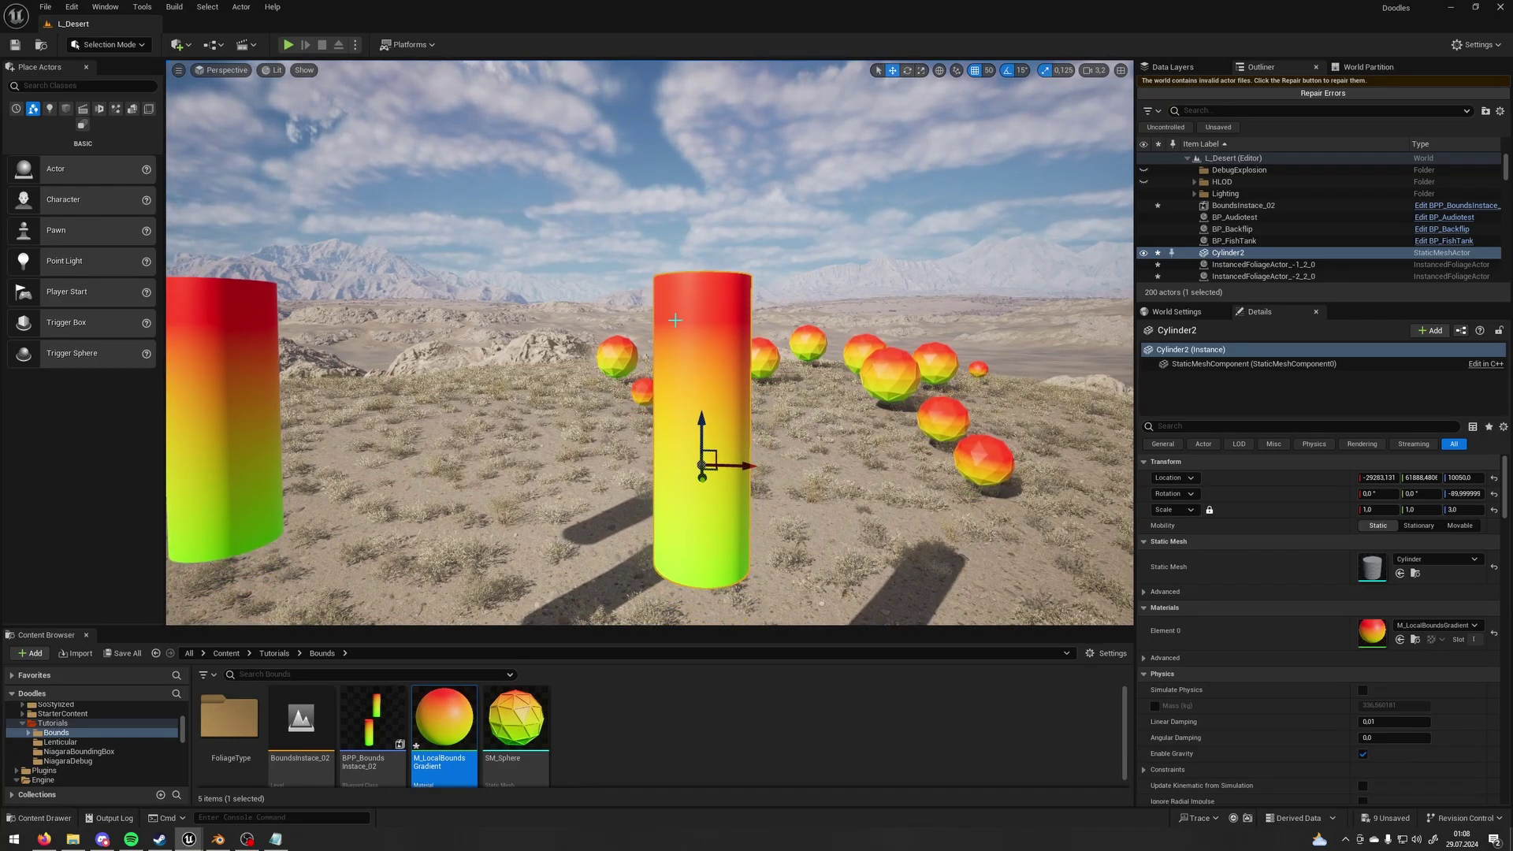
Insert the Multiply, Floor and Divide nodes, with factor 5, between the Mask output and the Lerp Alpha, and apply the material.
double_click(444, 719)
drag(929, 400, 658, 525)
drag(697, 461, 743, 347)
right_drag(944, 346, 914, 420)
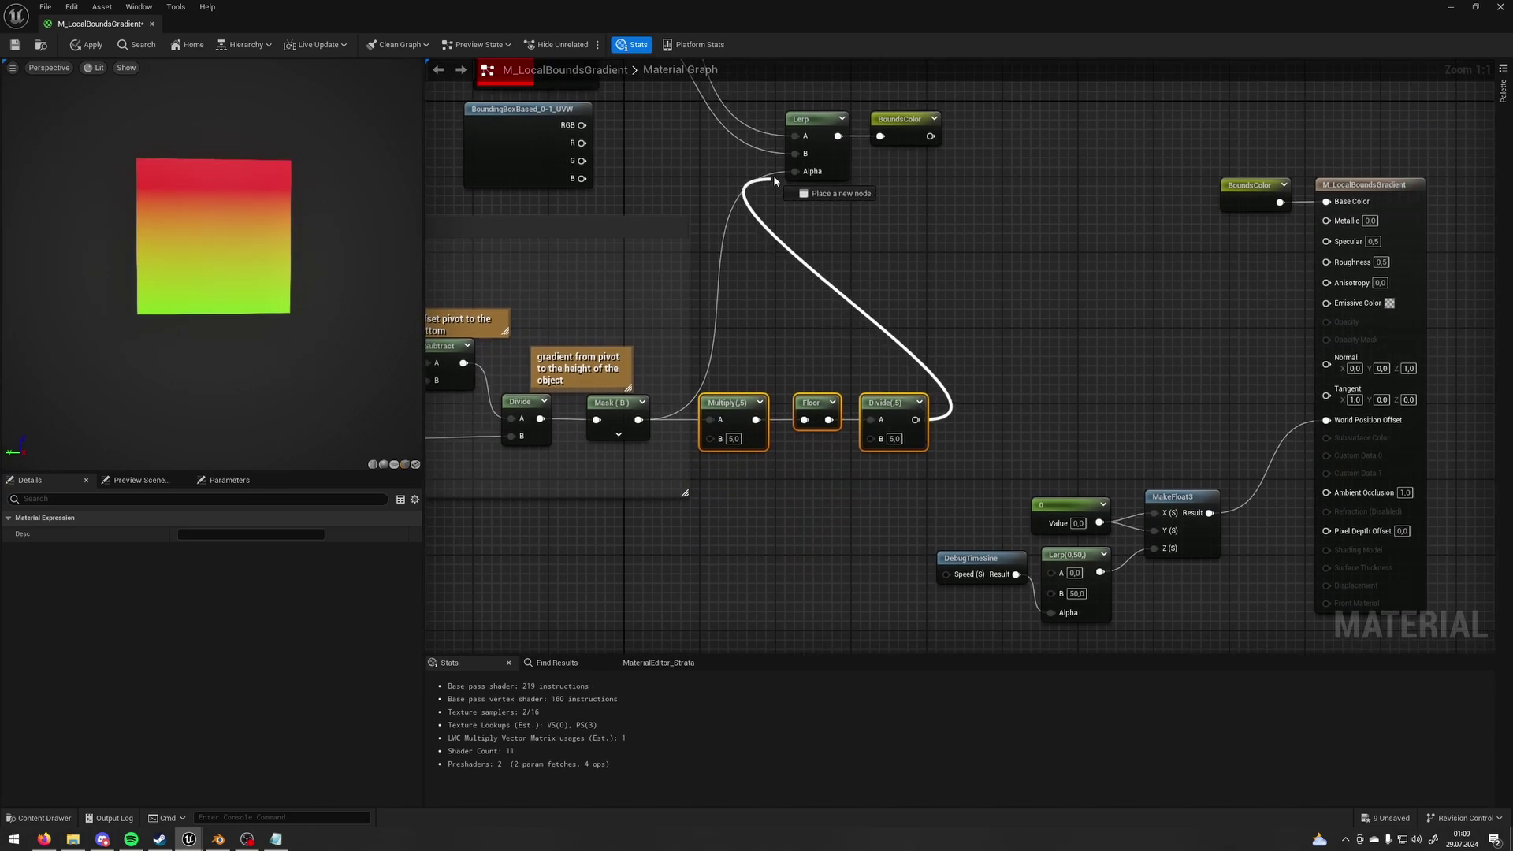
drag(774, 173, 794, 171)
click(87, 44)
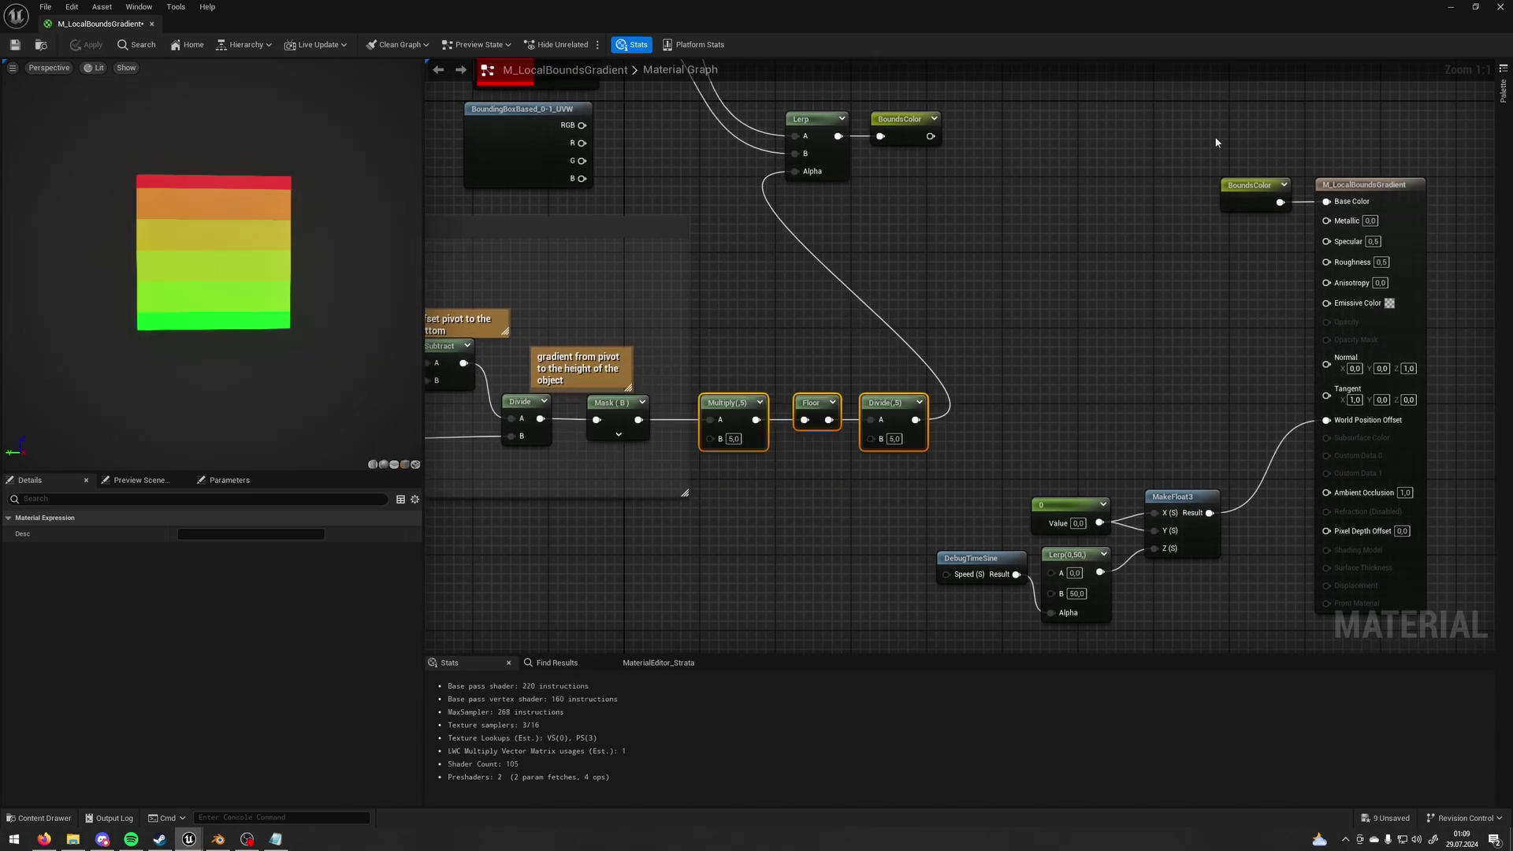
Examine the material's color bands on the moving cylinders and foliage spheres in the level.
click(1445, 7)
key(s)
mouse_move(681, 329)
right_down()
mouse_move(662, 331)
mouse_move(662, 351)
right_up()
scroll(702, 325, up, 2)
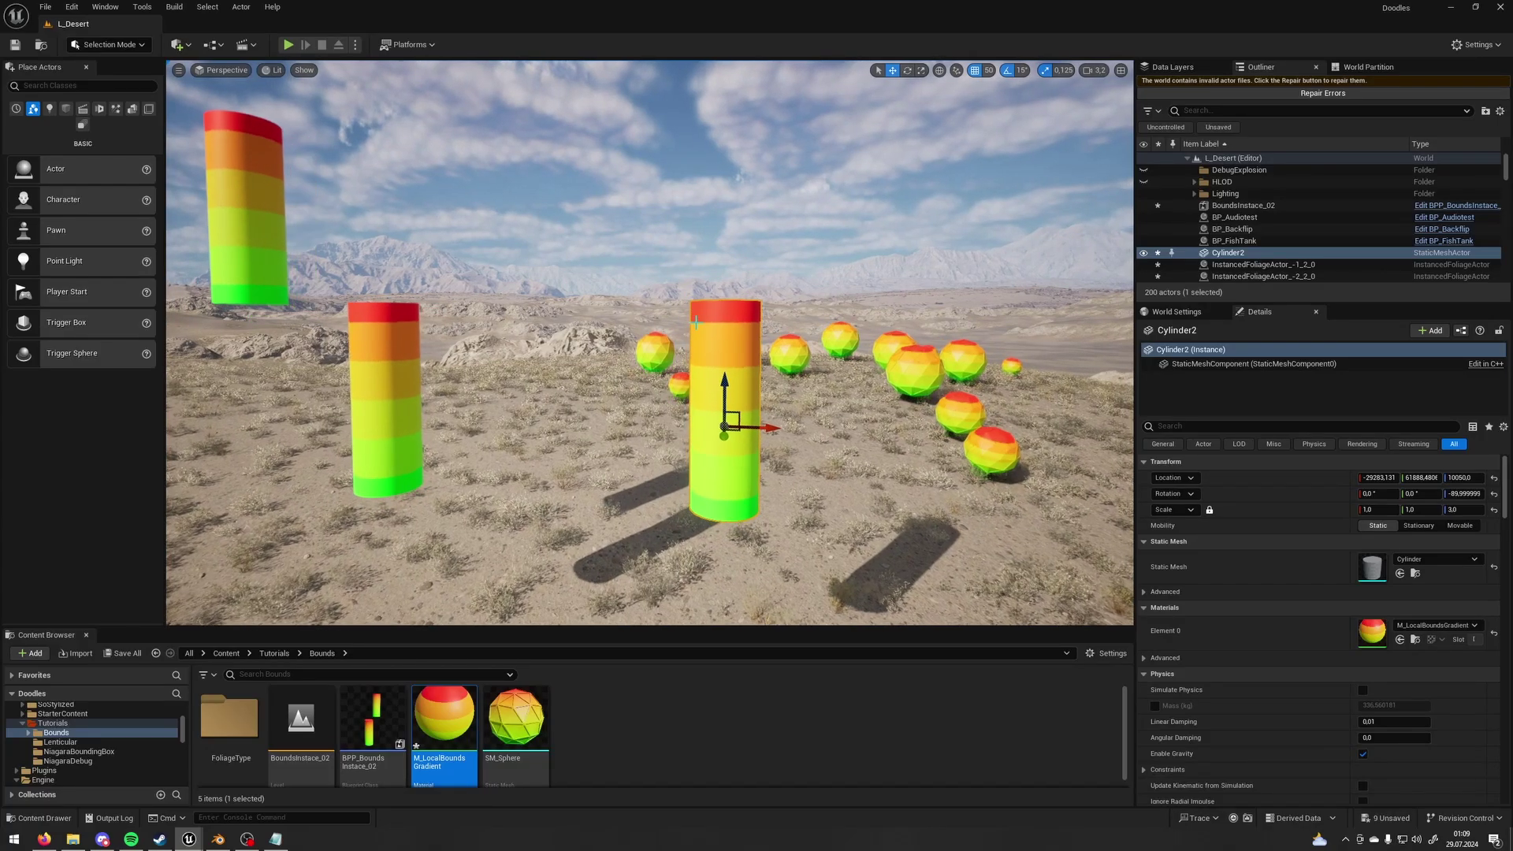
right_drag(709, 323, 678, 351)
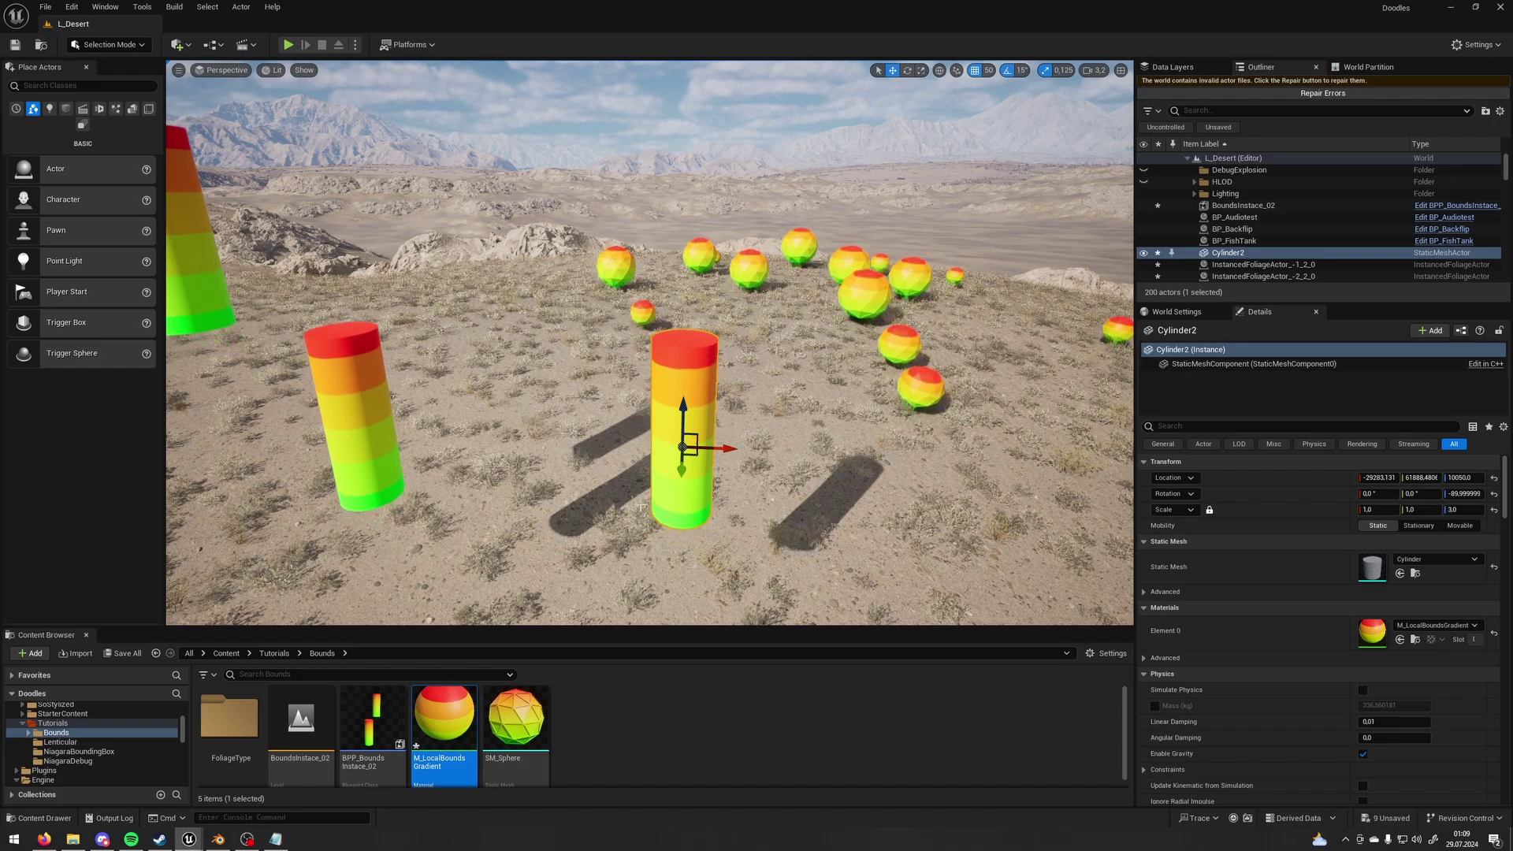
Set Absolute World Position to Excluding Material Shader Offsets, space it from TransformPosition, apply the material and return to the level.
double_click(442, 722)
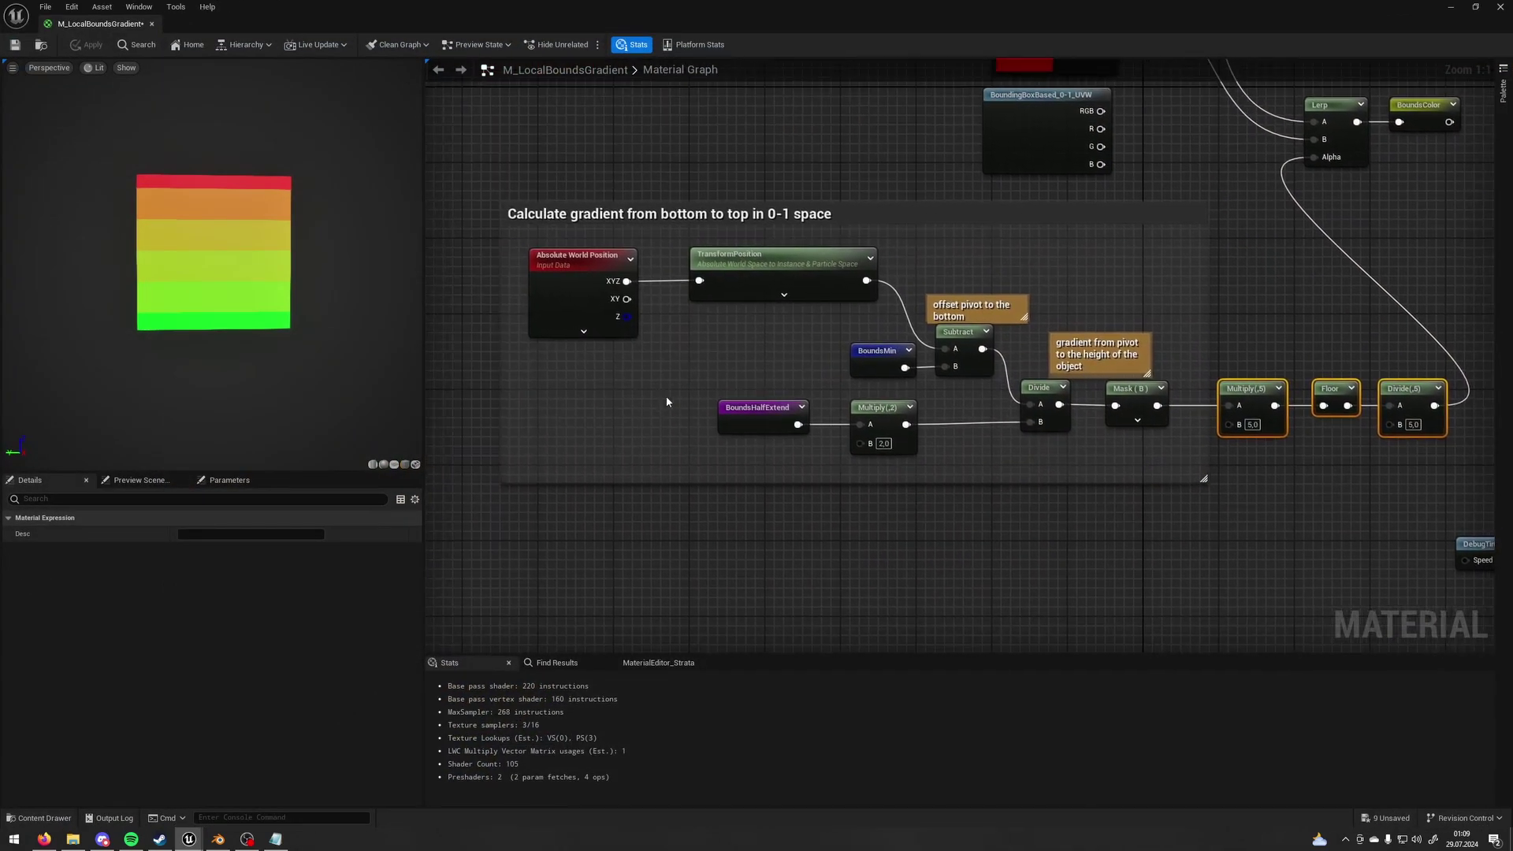
click(806, 361)
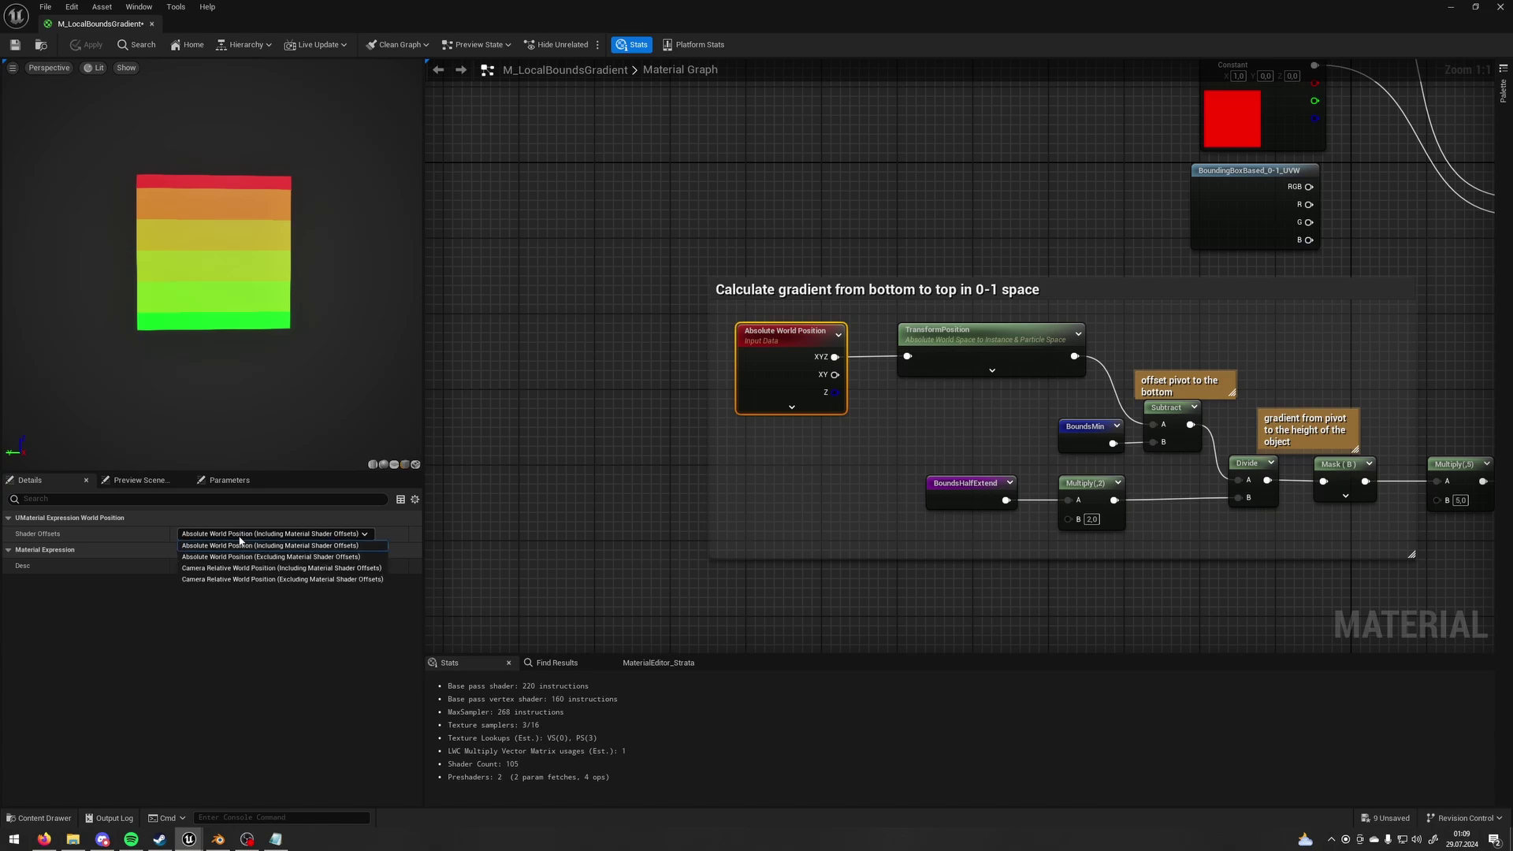
click(276, 557)
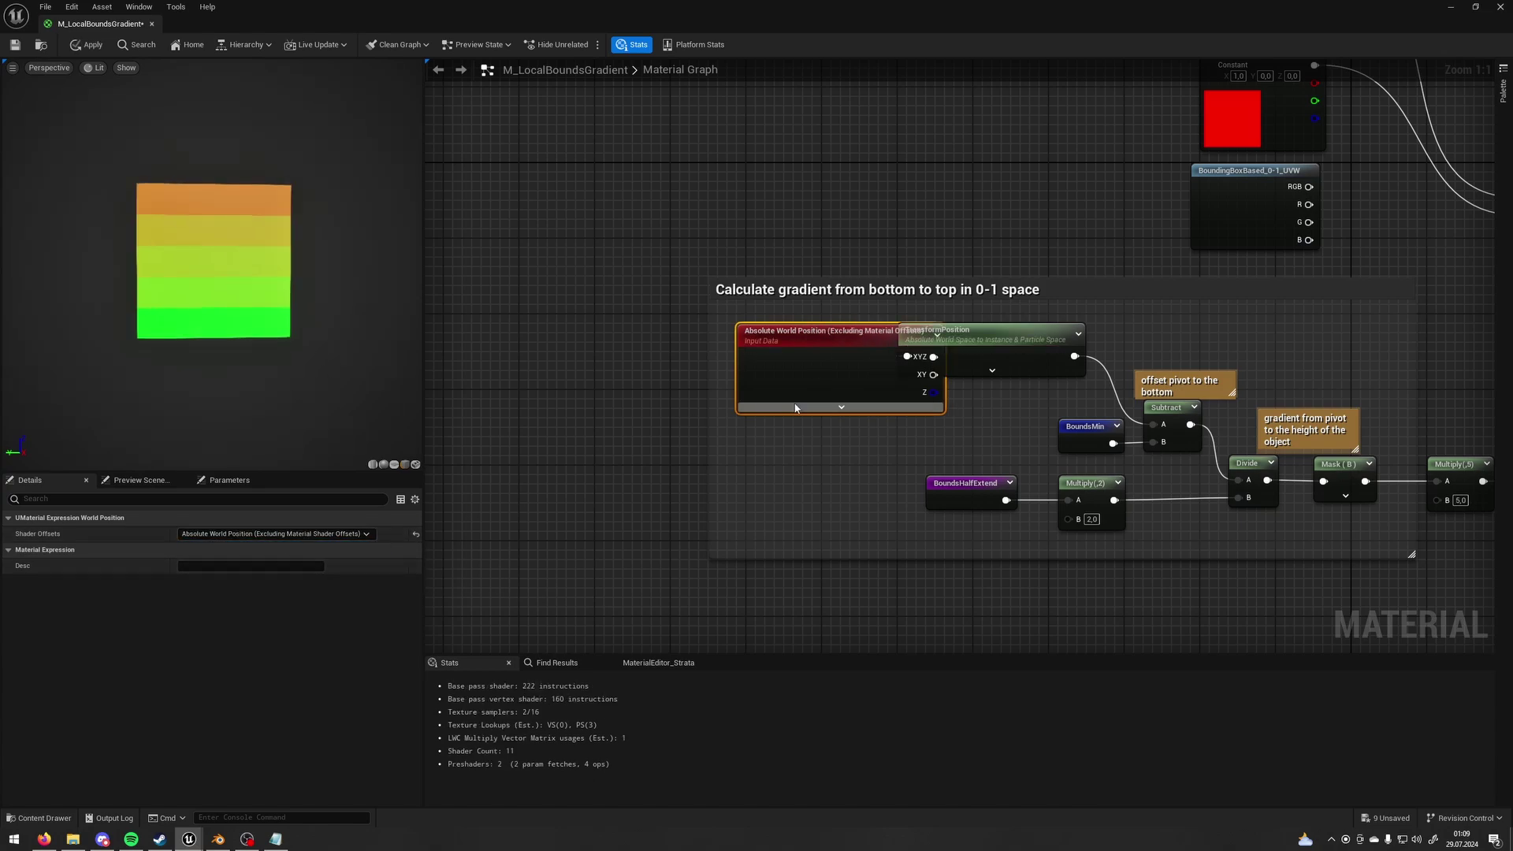
click(838, 455)
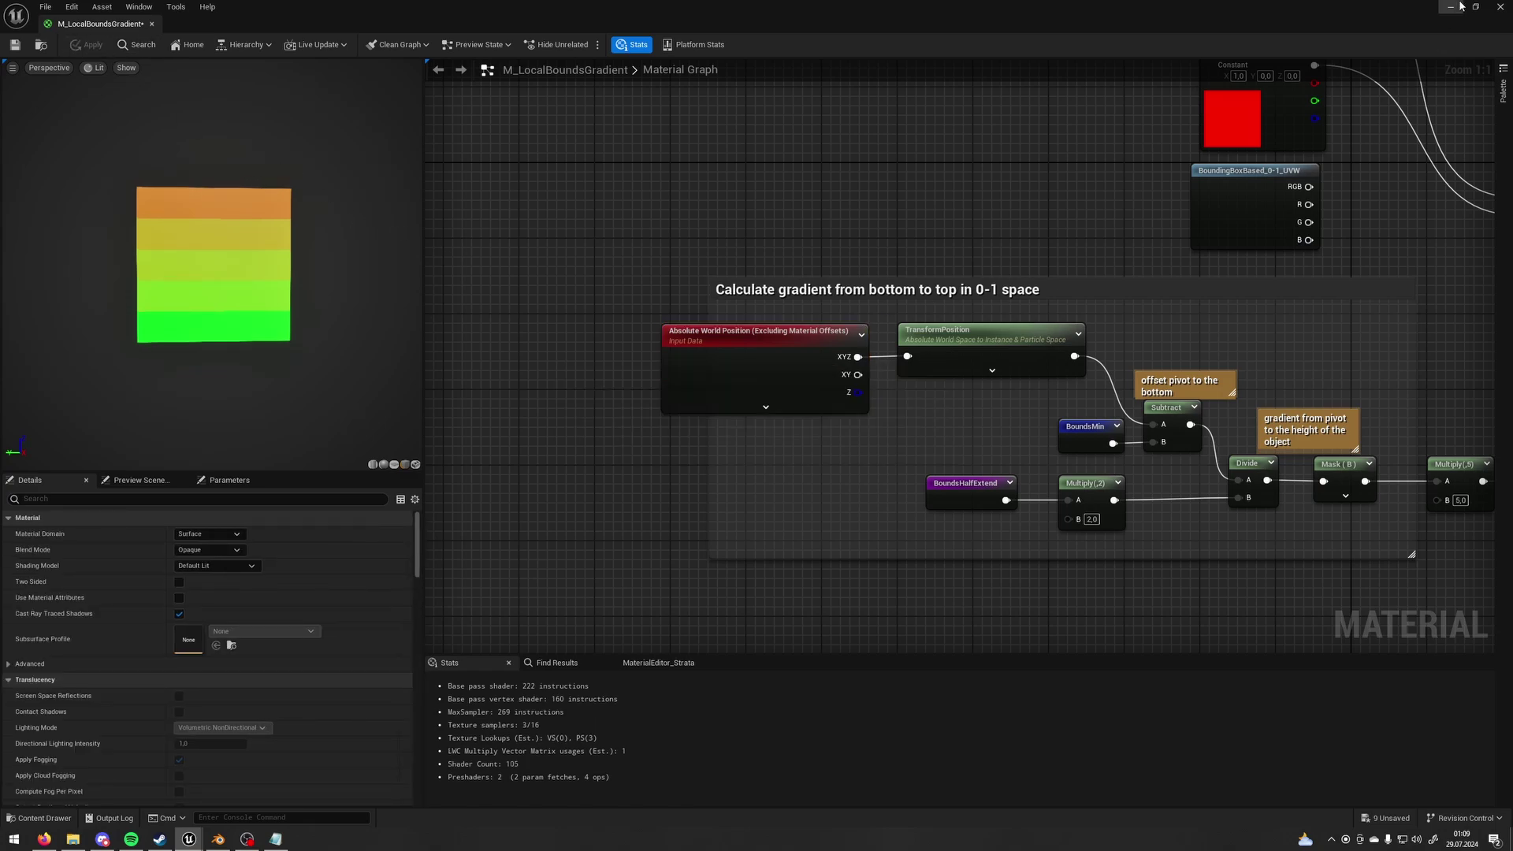
click(1451, 6)
mouse_move(673, 195)
right_down()
mouse_move(673, 146)
mouse_move(673, 195)
mouse_move(659, 169)
right_up()
key(s)
Switch to Foliage mode and paint more sphere instances across the desert ground around the cylinders.
click(99, 44)
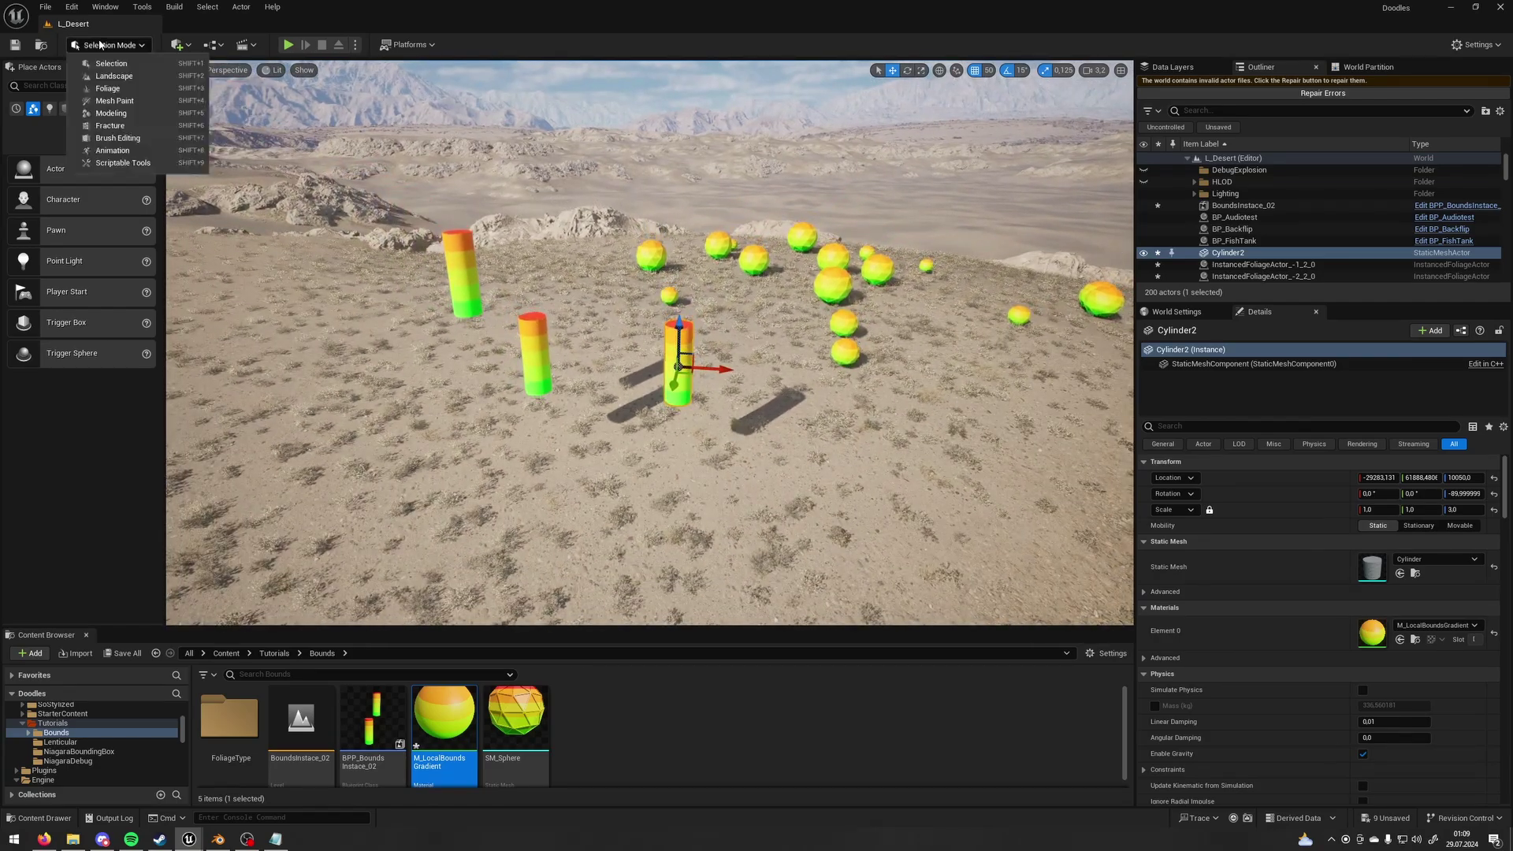
click(106, 90)
right_drag(867, 378, 860, 449)
key(s)
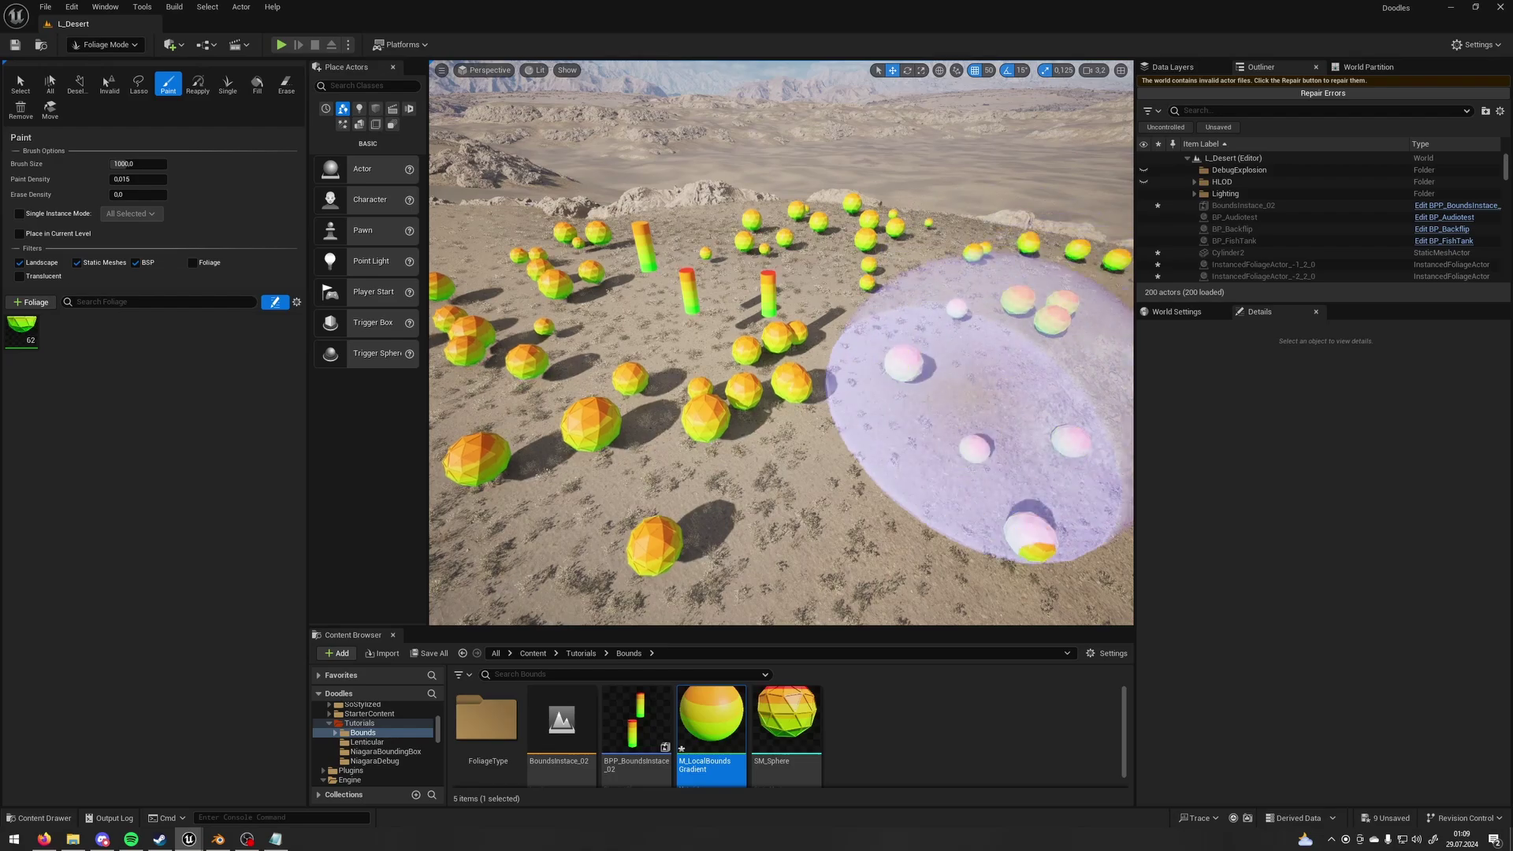